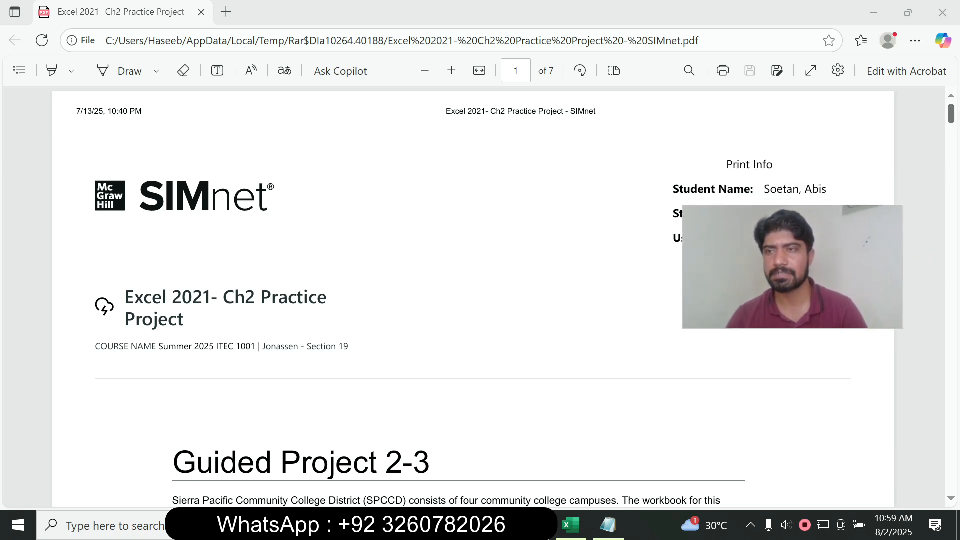
Step: Skim the Guided Project 2-3 instructions in the PDF, from the skills list through the range name and PMT function steps
scroll(472, 296, down, 5)
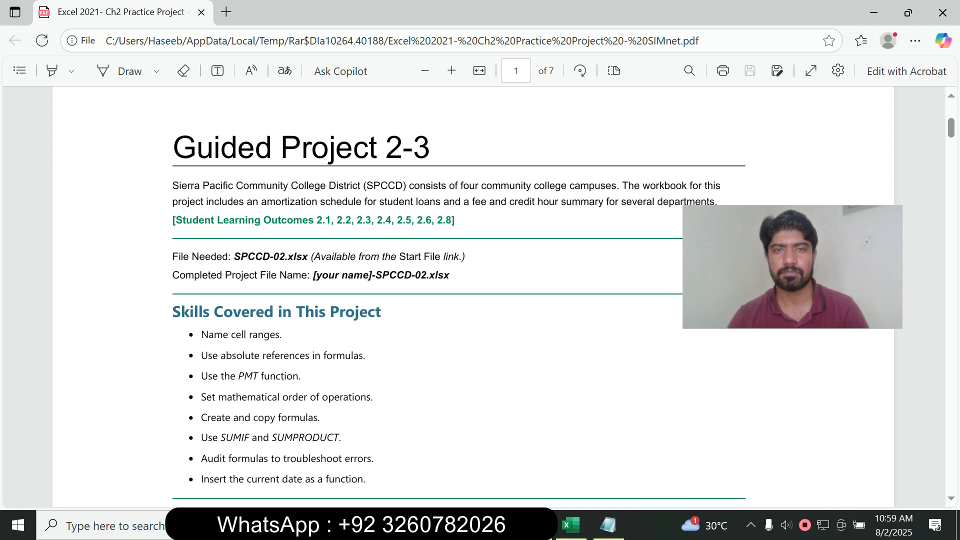
scroll(473, 295, down, 10)
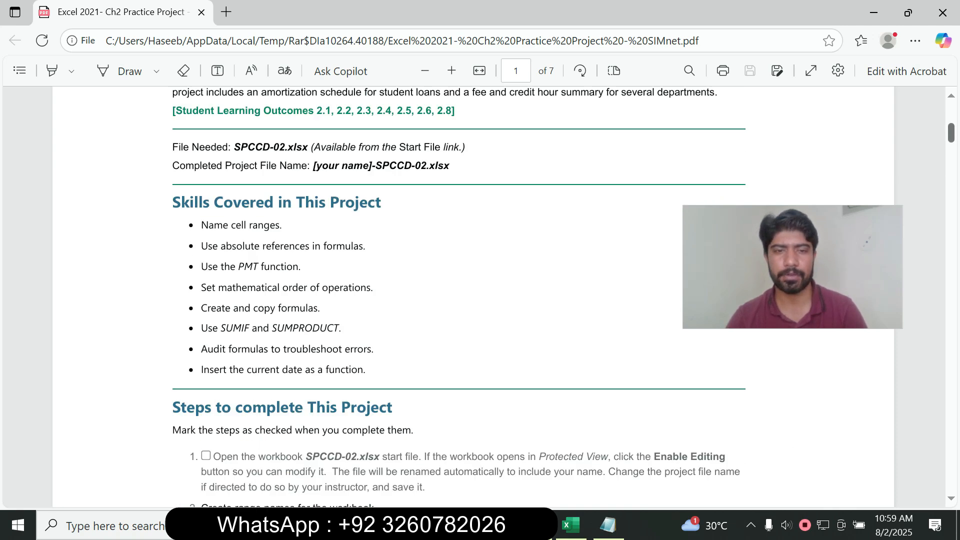
scroll(473, 296, up, 1)
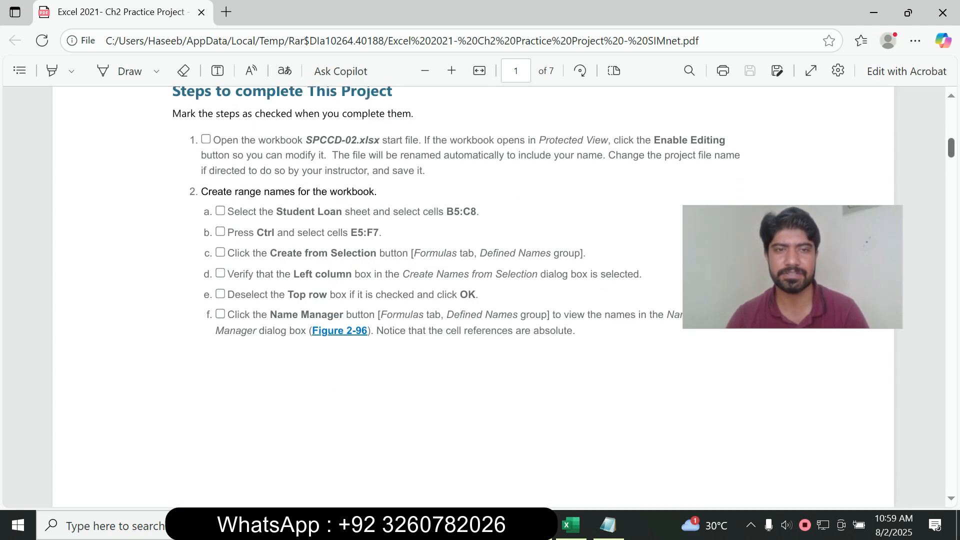
scroll(473, 295, down, 12)
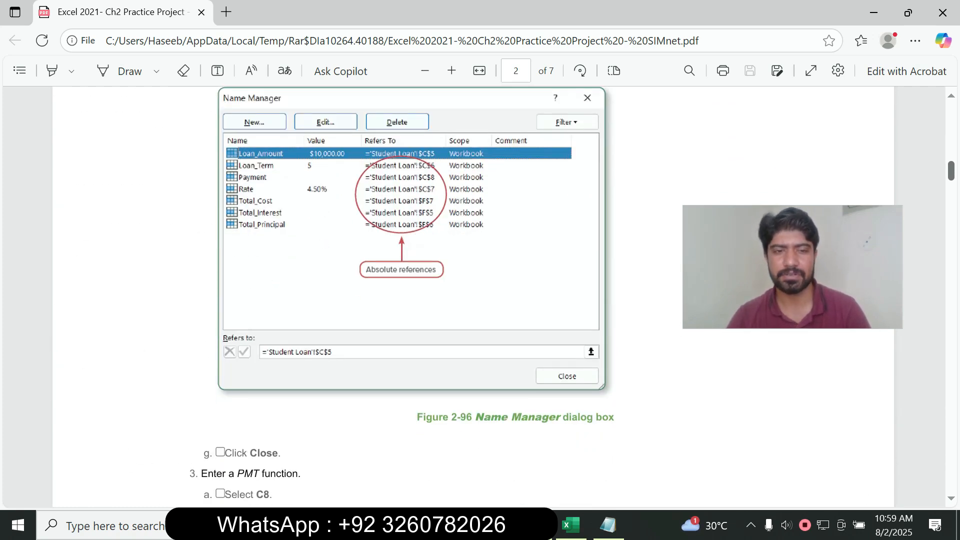
scroll(473, 296, down, 3)
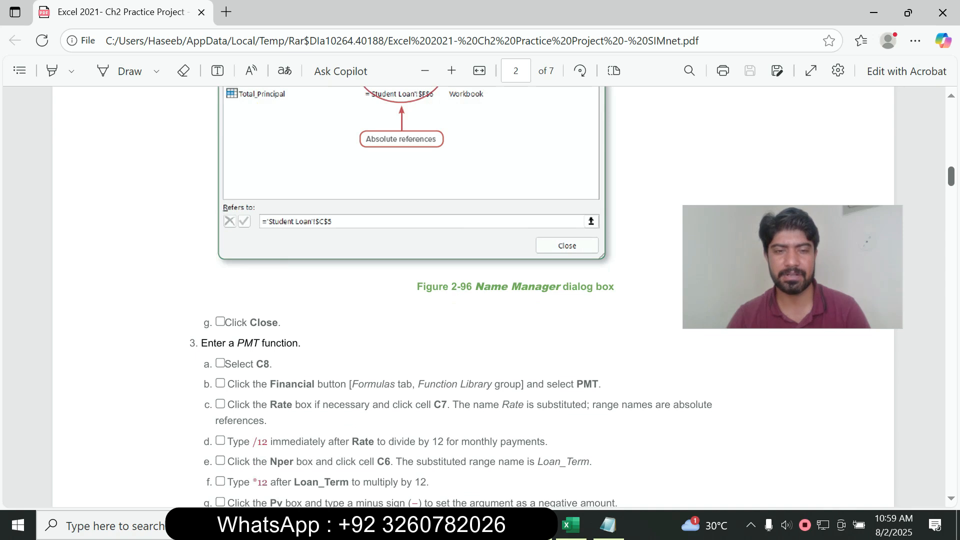
scroll(473, 296, down, 3)
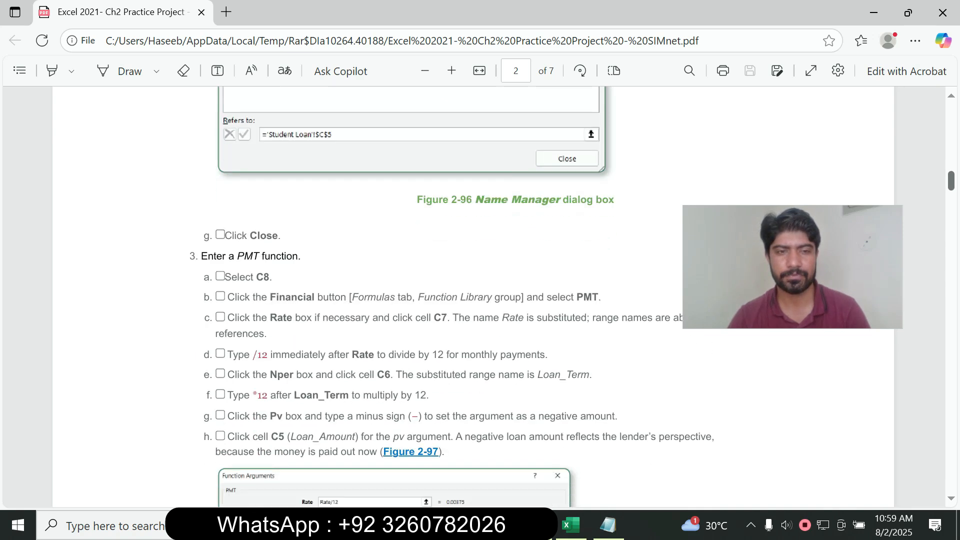
scroll(473, 296, up, 20)
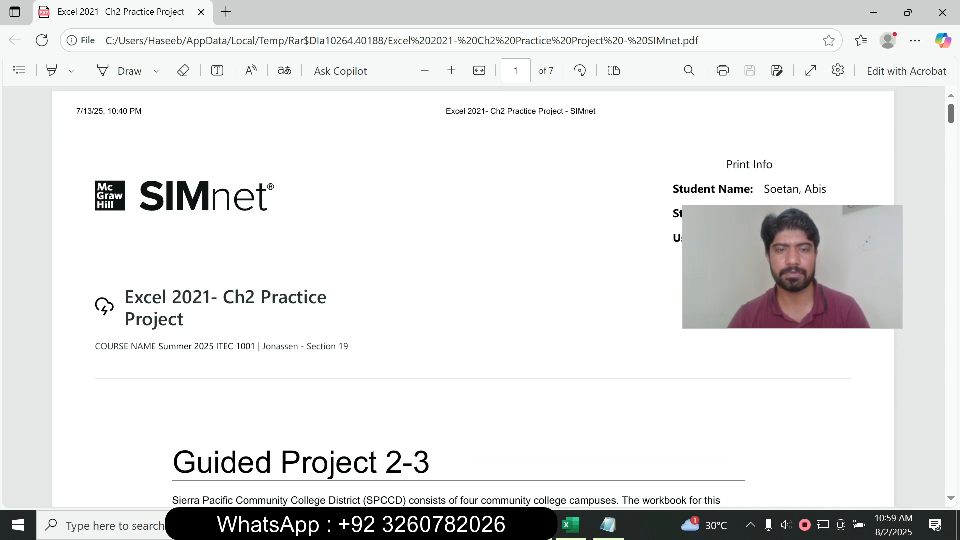
scroll(473, 295, down, 12)
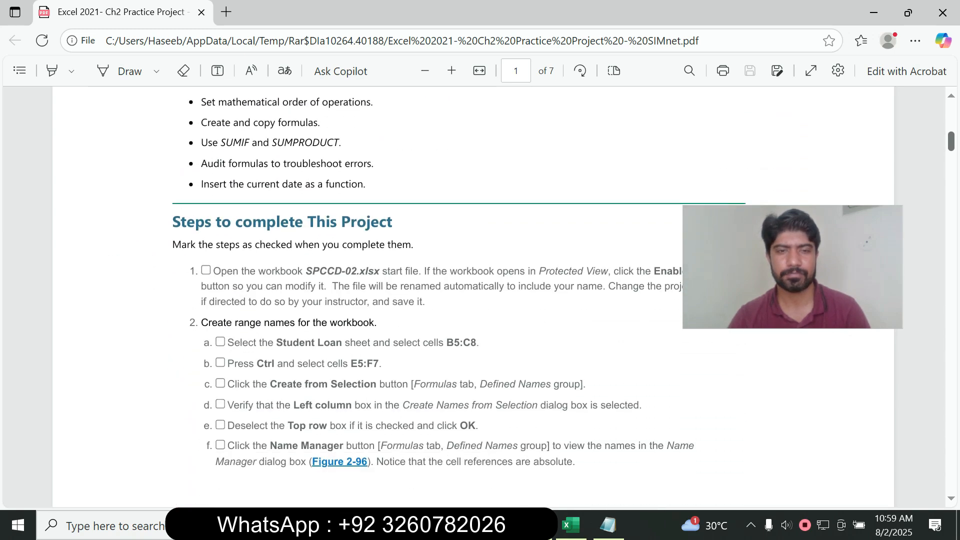
scroll(473, 296, down, 2)
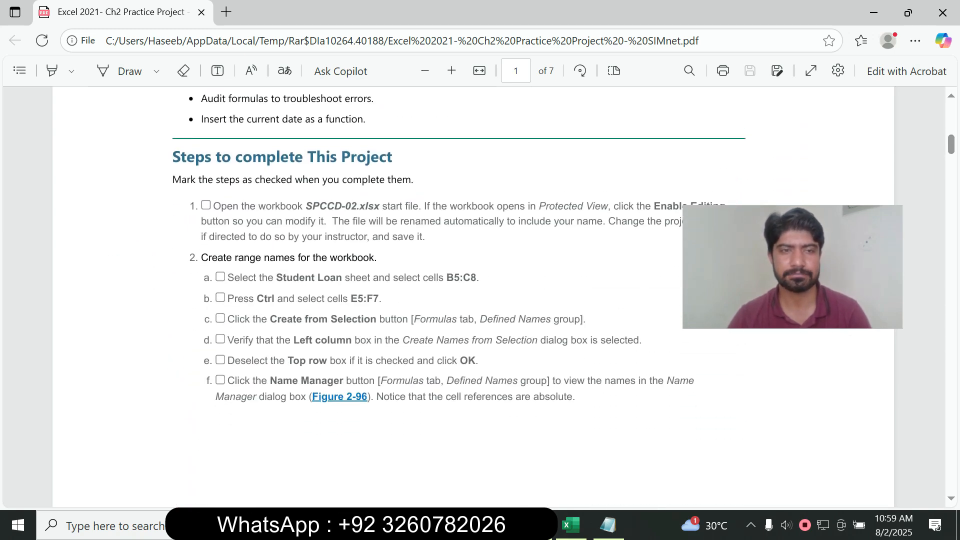
Step: Read instruction 1 on opening the SPCCD-02.xlsx start file and check the workbook already open in Excel
drag(213, 206, 425, 237)
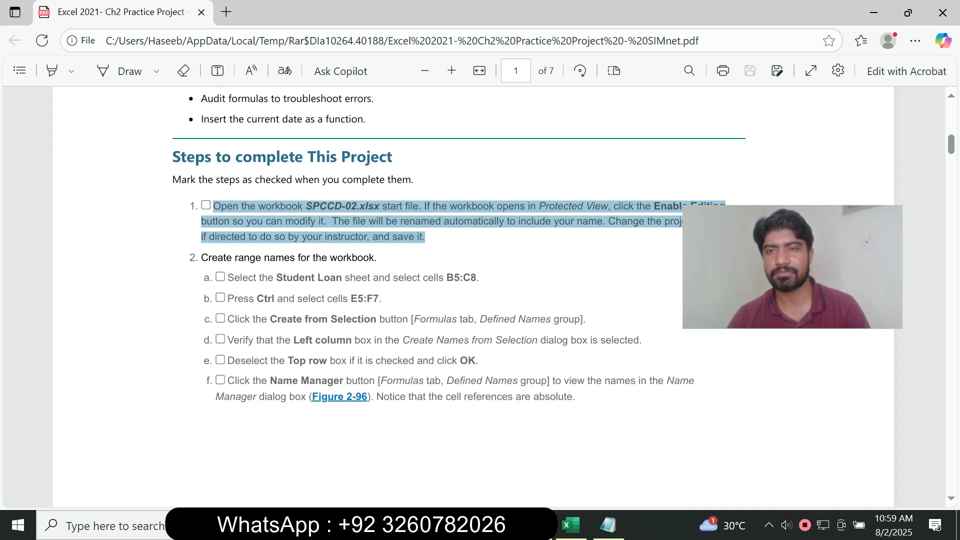
scroll(473, 295, down, 3)
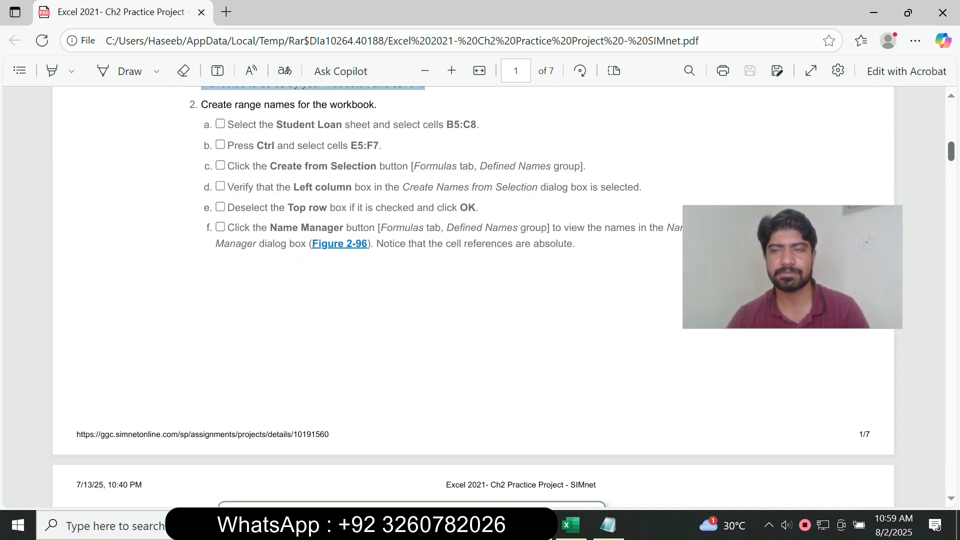
scroll(473, 296, up, 2)
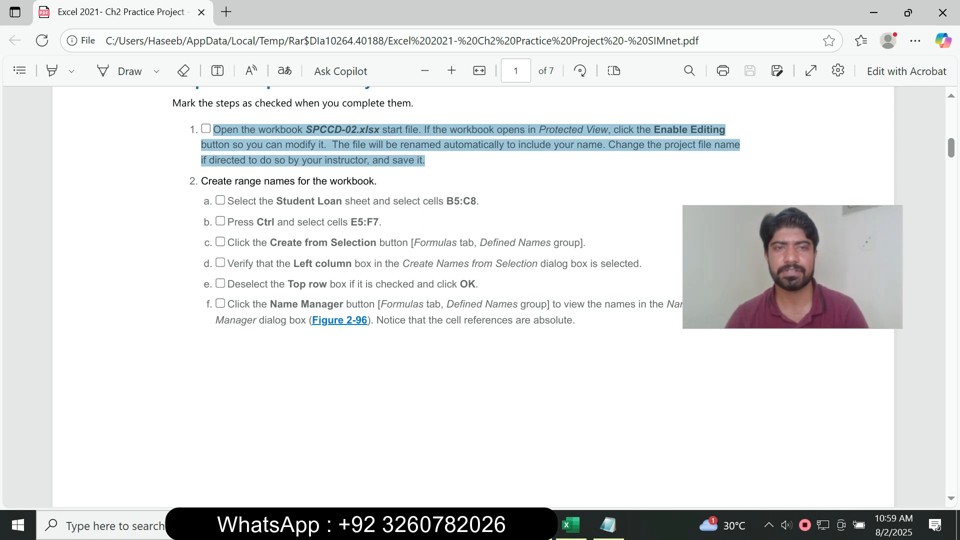
click(570, 525)
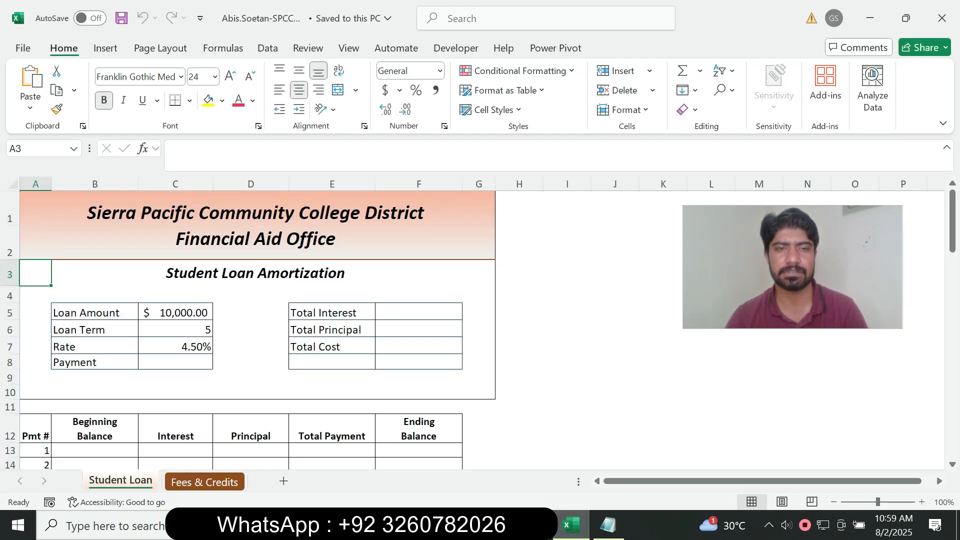
key(alt+Tab)
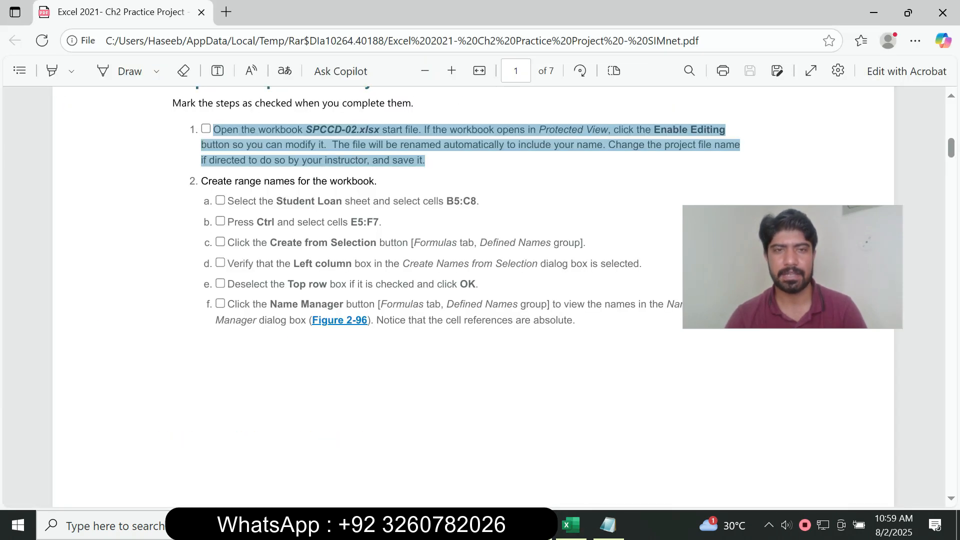
Step: Read instruction 2 on creating range names for the workbook, parts a to f, in the PDF
click(429, 181)
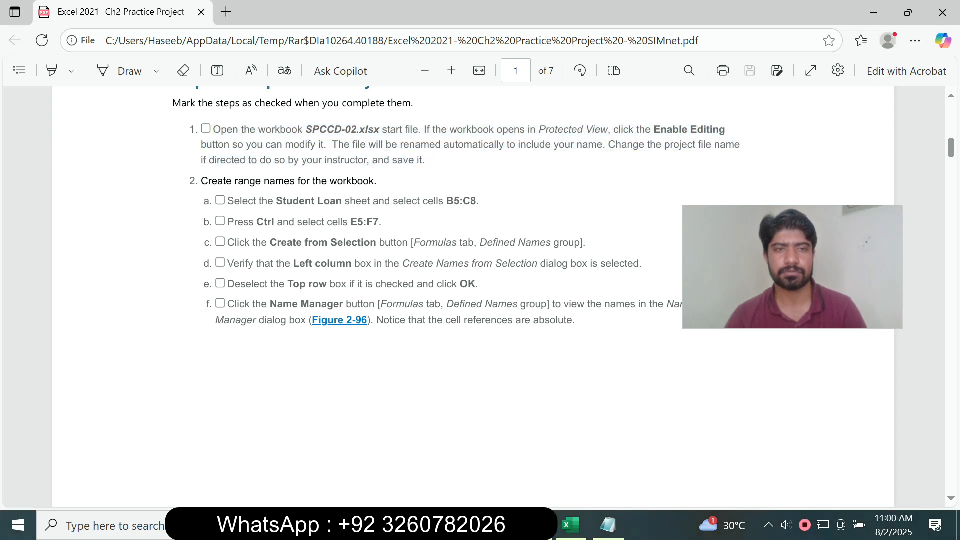
drag(283, 221, 459, 320)
click(459, 322)
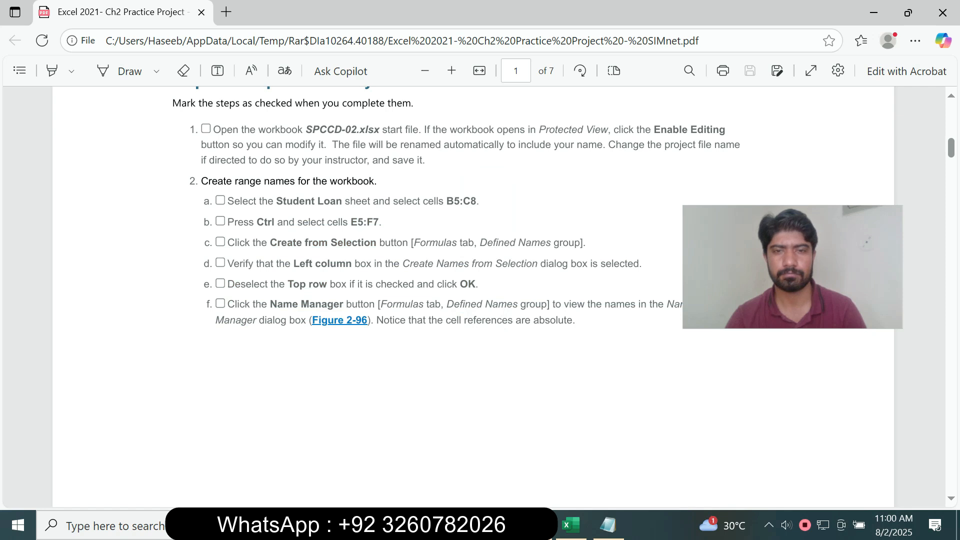
drag(576, 321, 201, 181)
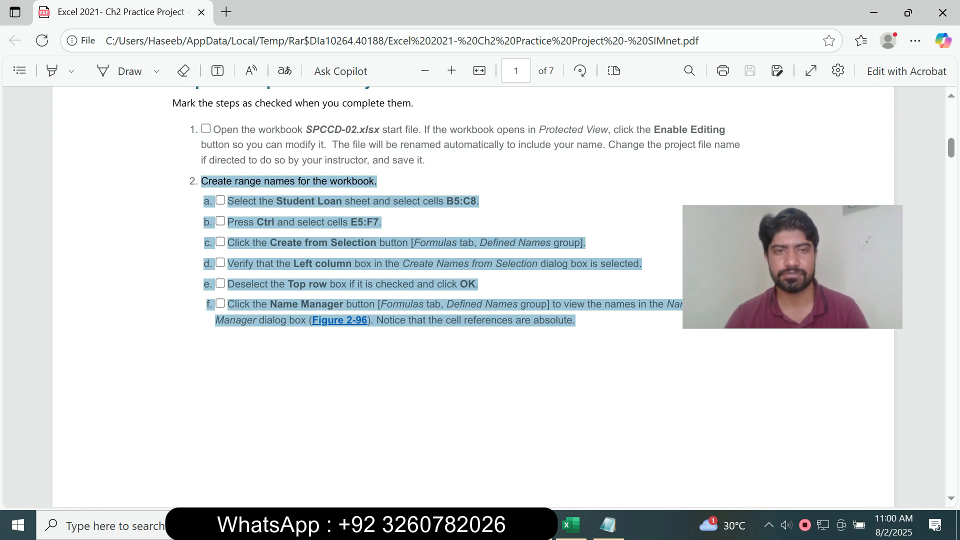
key(alt+Tab)
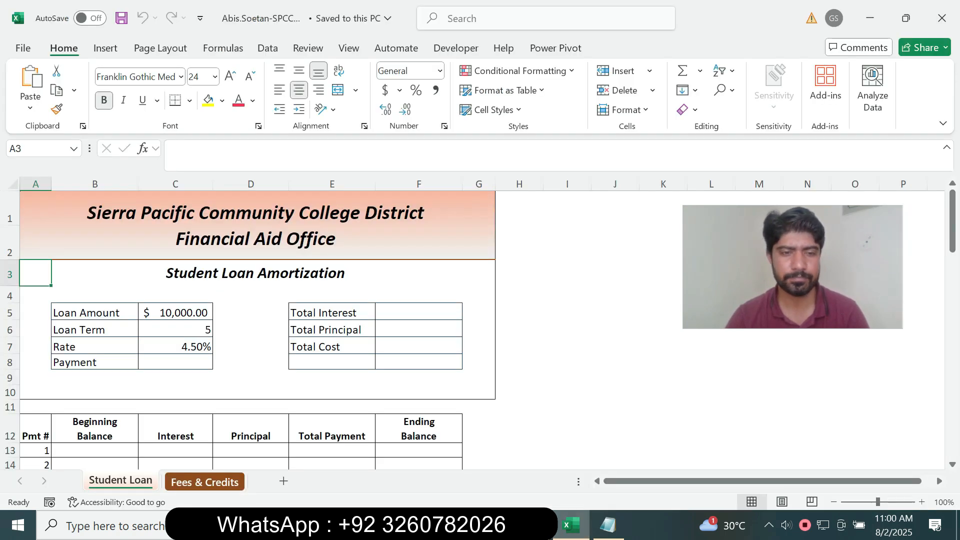
key(alt+Tab)
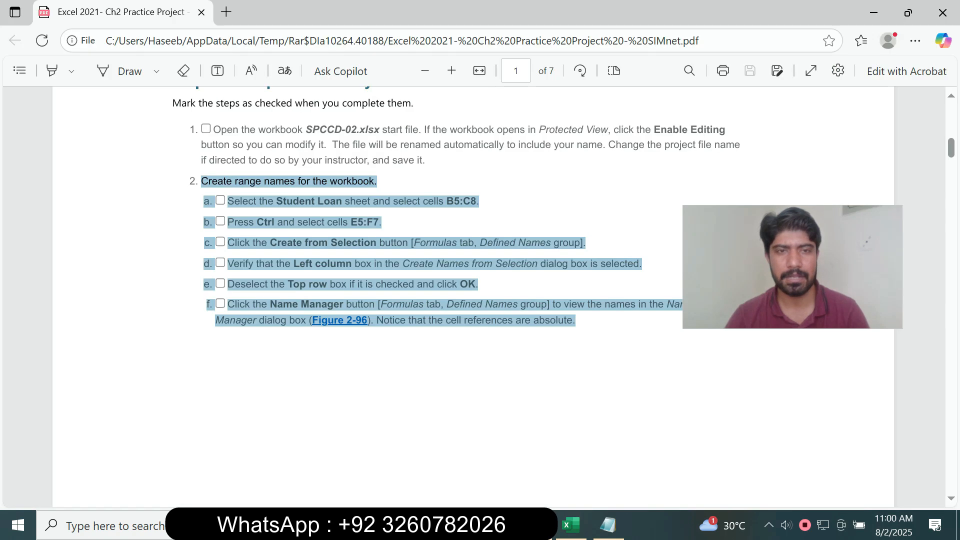
click(486, 336)
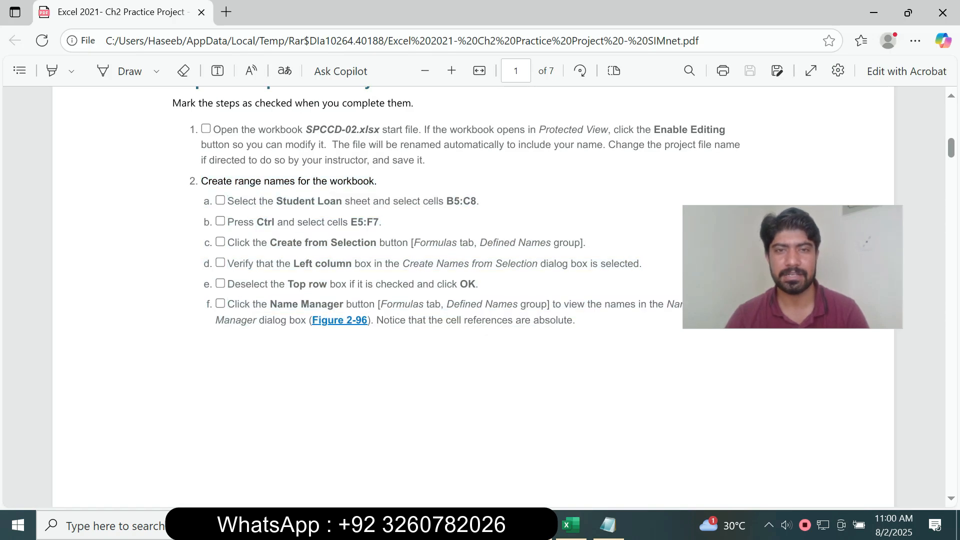
Step: Copy the cell reference B5:C8 from the instructions, switch to Excel and select that range on the Student Loan sheet
drag(446, 201, 477, 201)
key(ctrl+c)
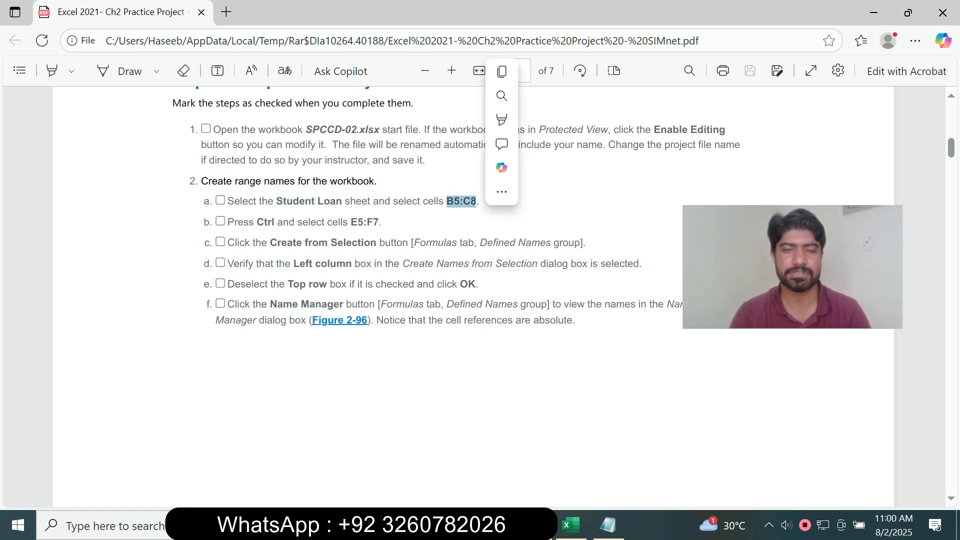
key(alt+Tab)
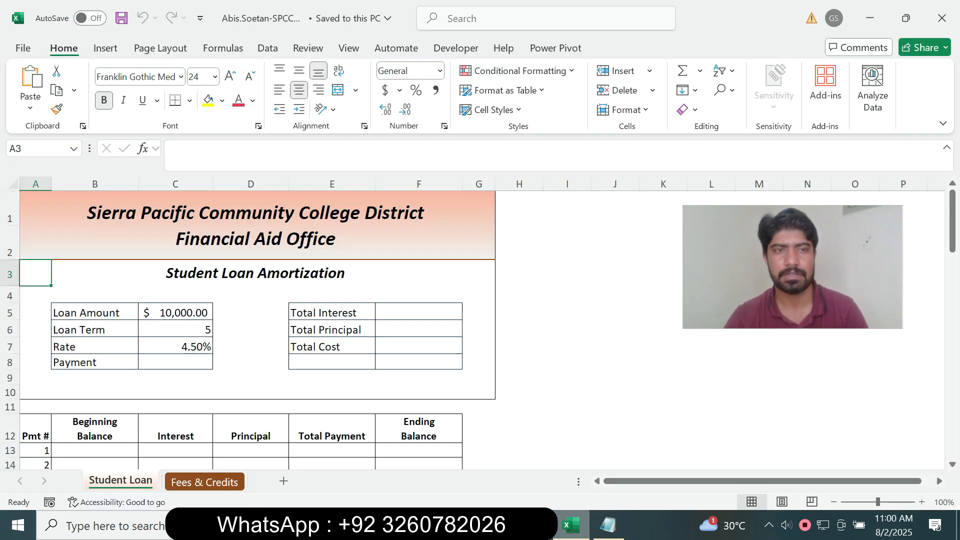
click(31, 149)
key(ctrl+v)
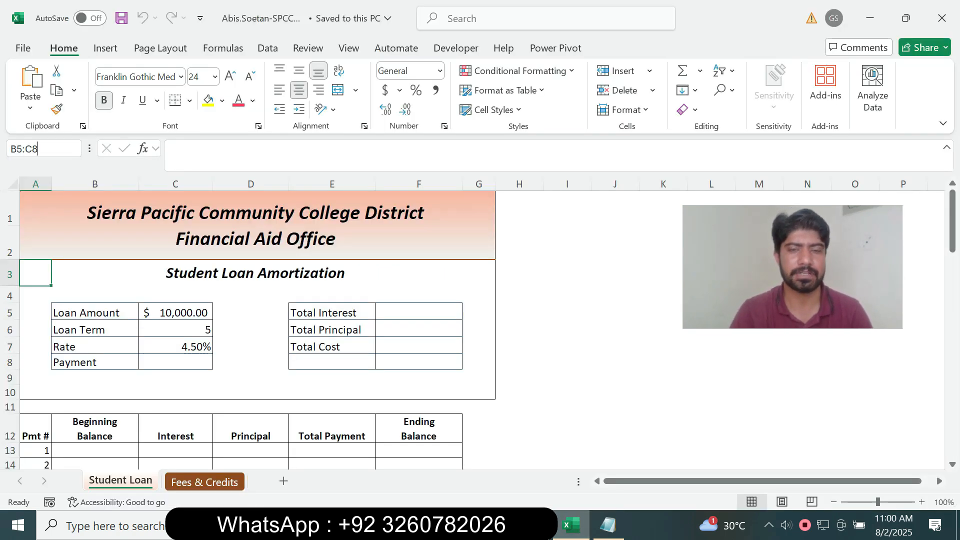
key(Return)
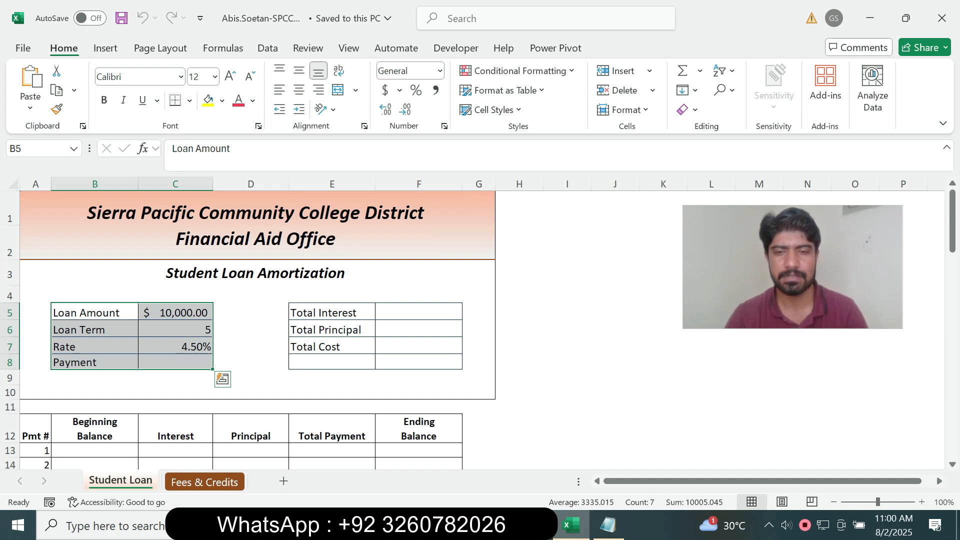
Step: Check the next instruction in the PDF and add cells E5:F7 to the current selection in Excel
key(alt+Tab)
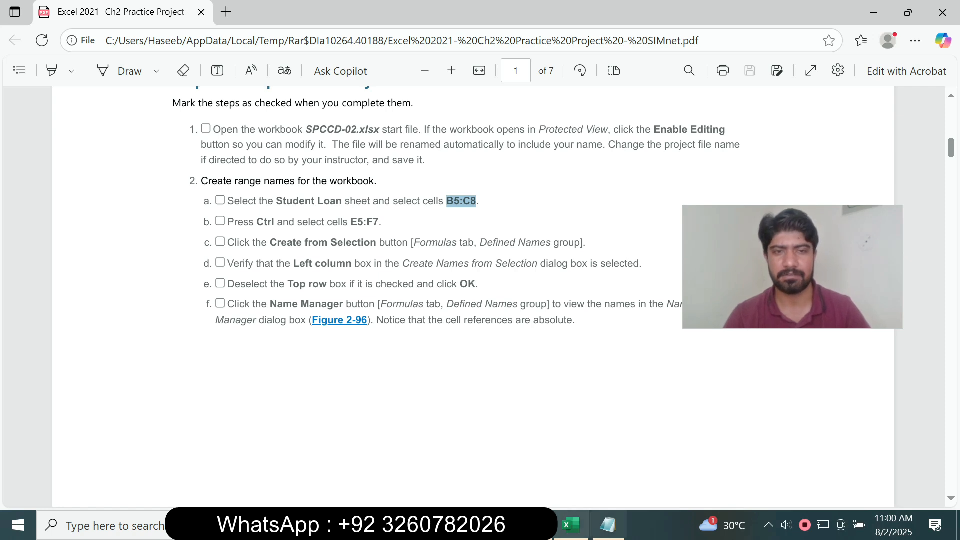
click(570, 525)
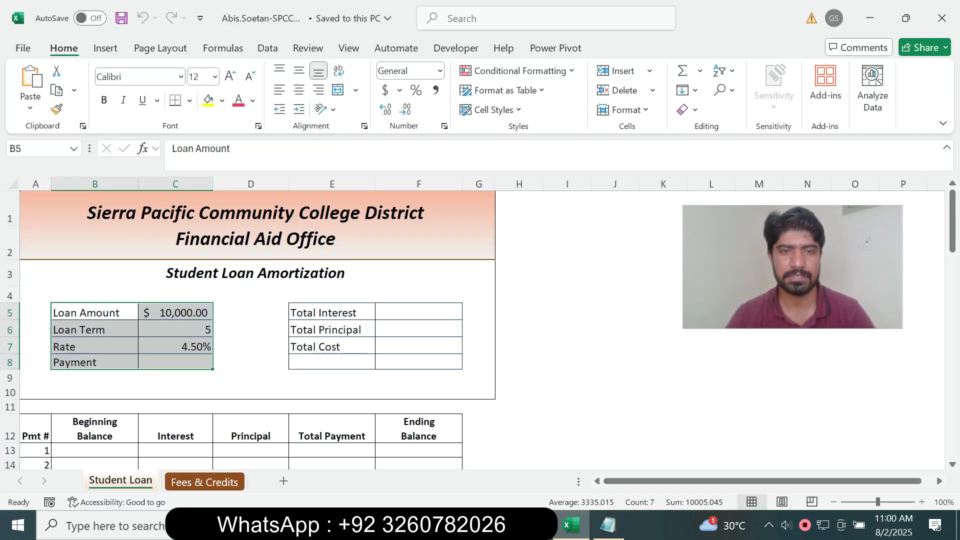
drag(332, 312, 419, 347)
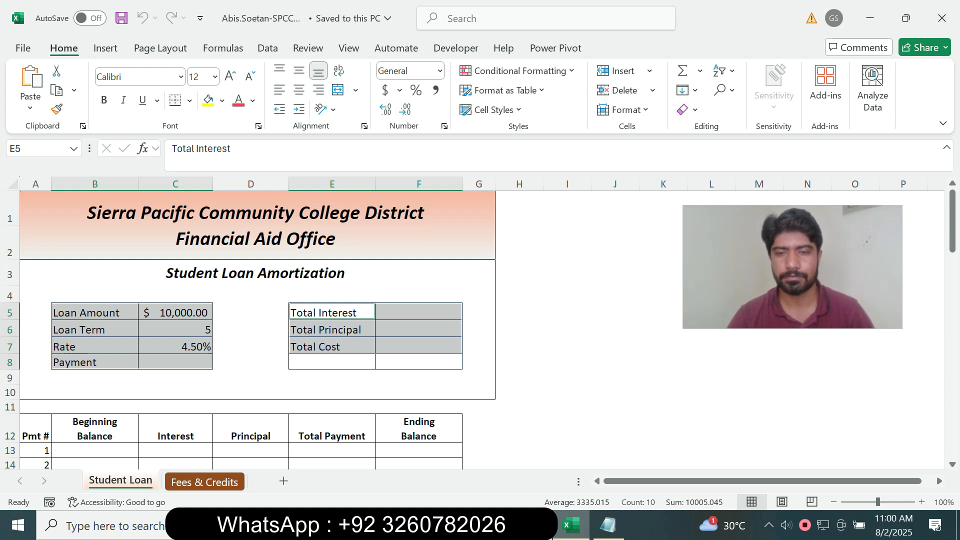
Step: Create range names from the selected cells using the Left column labels only, checking the option against the instructions
key(alt+Tab)
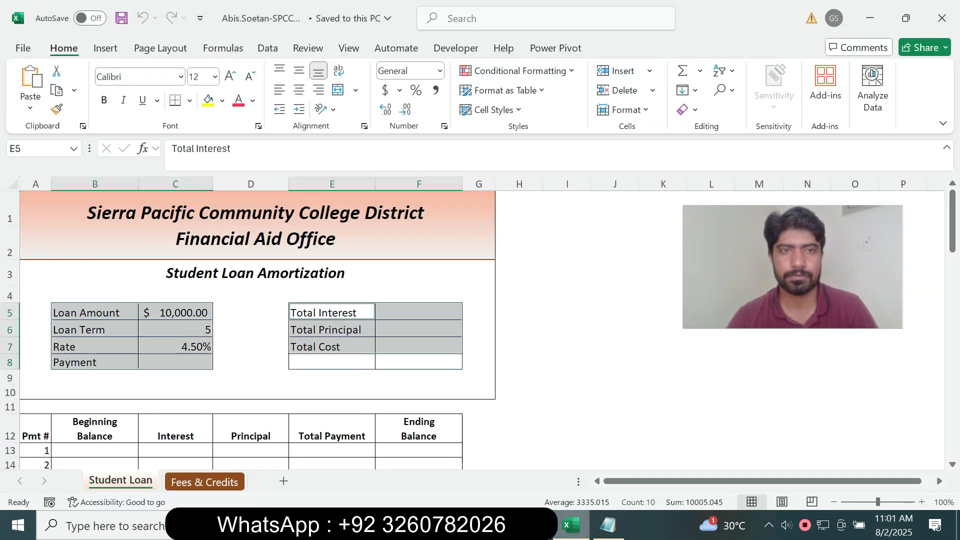
click(570, 524)
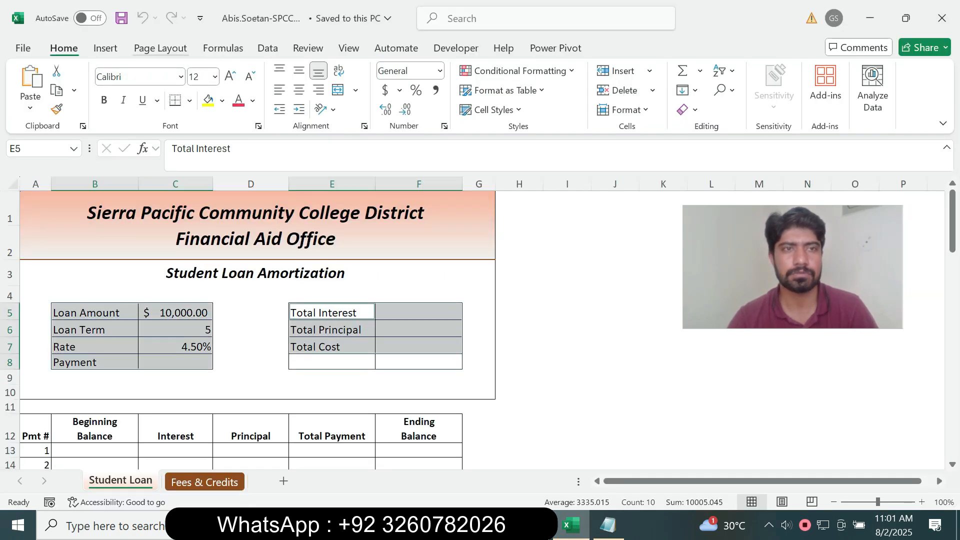
click(160, 48)
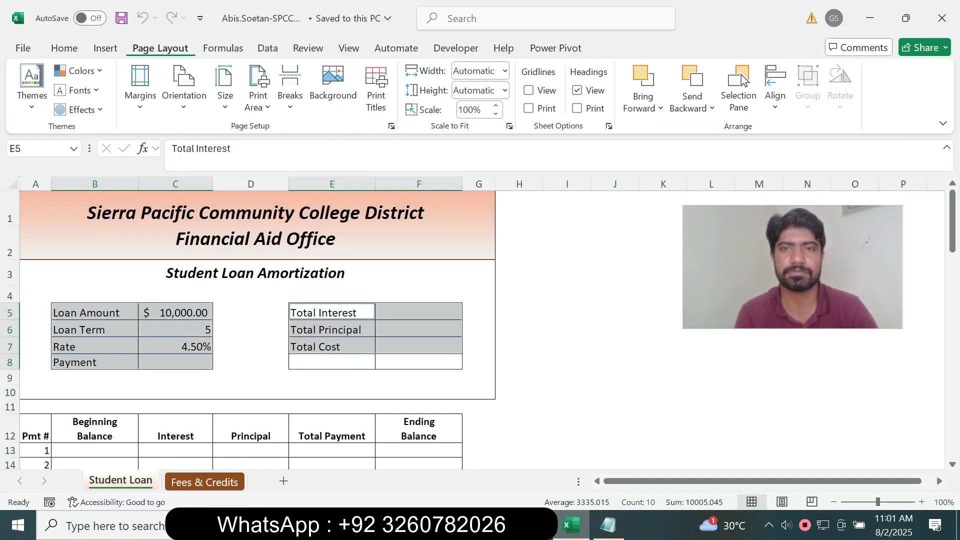
click(222, 48)
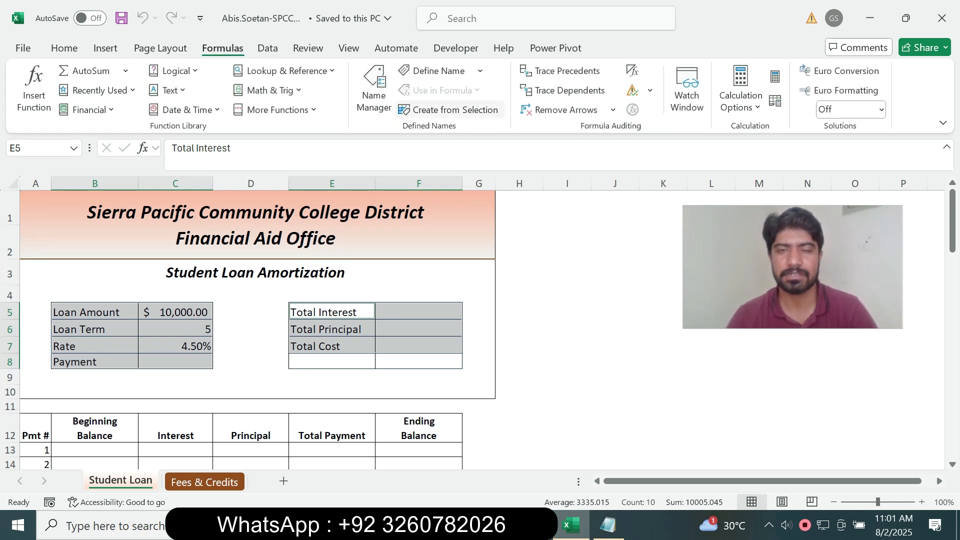
click(450, 109)
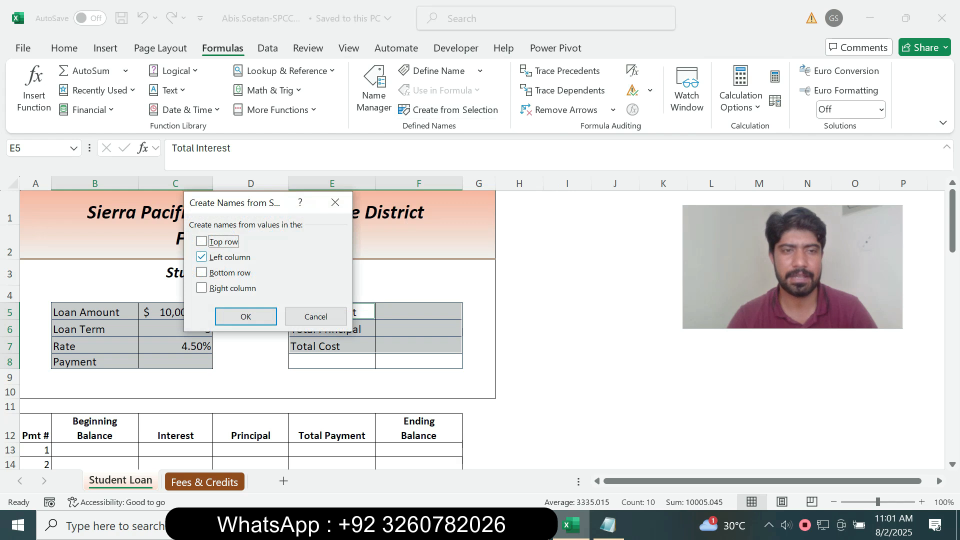
click(571, 525)
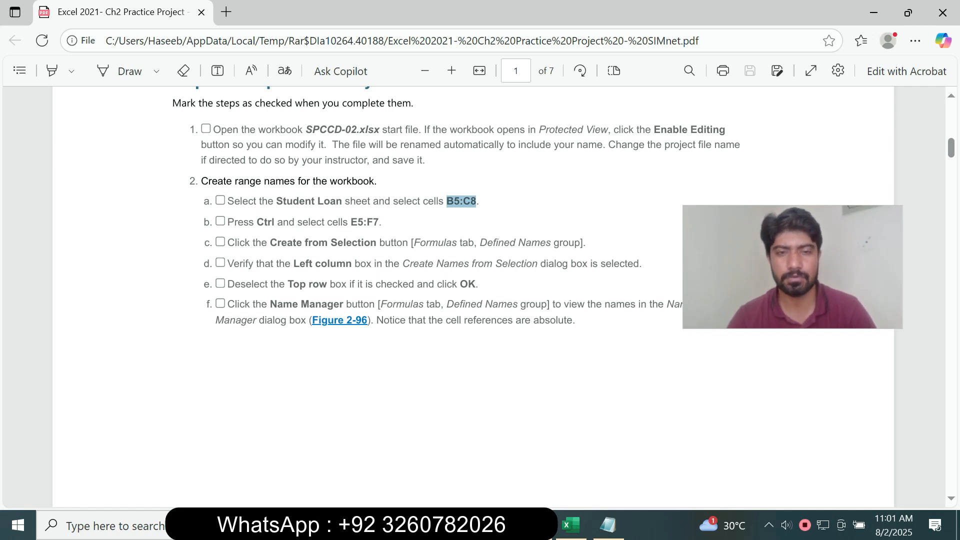
click(571, 525)
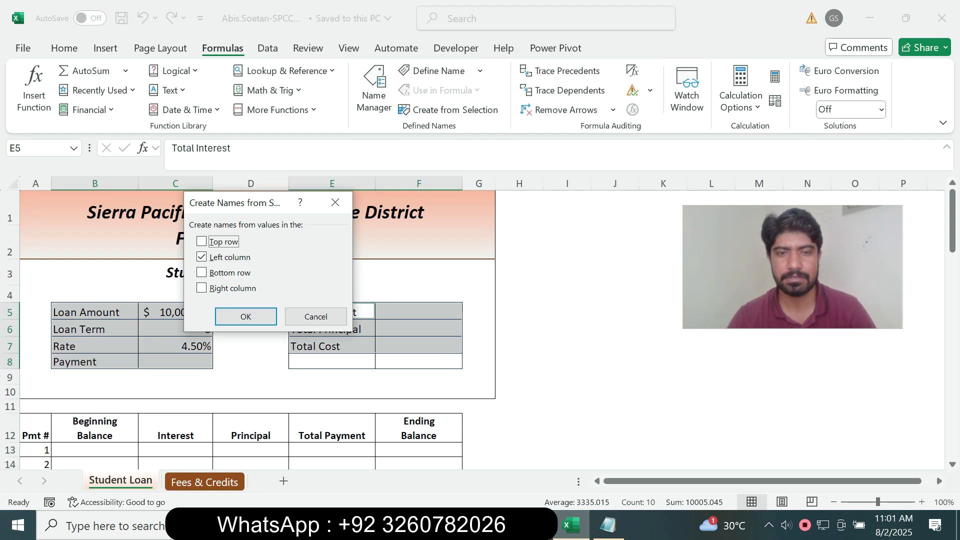
key(Return)
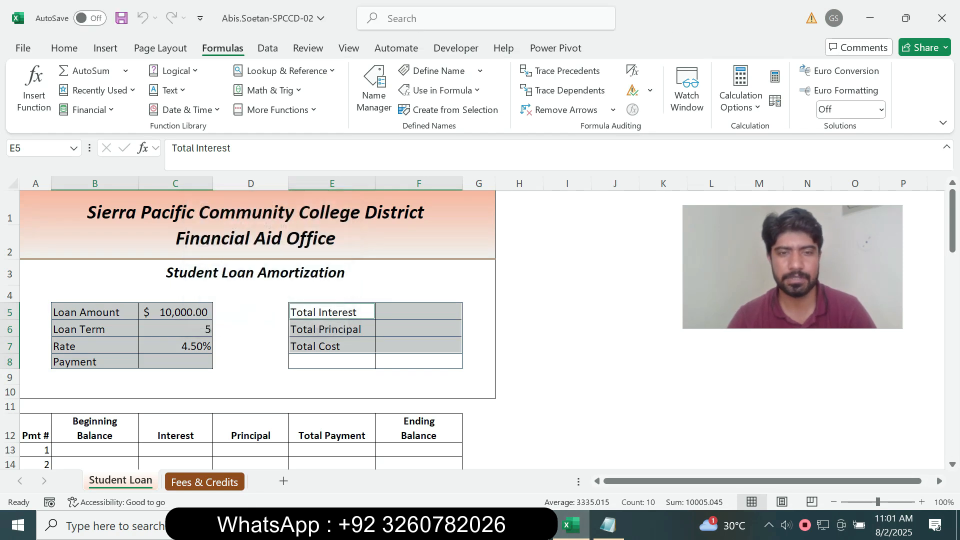
Step: Check instruction 2f in the PDF and open the Name Manager in Excel to view the workbook's range names
key(alt+Tab)
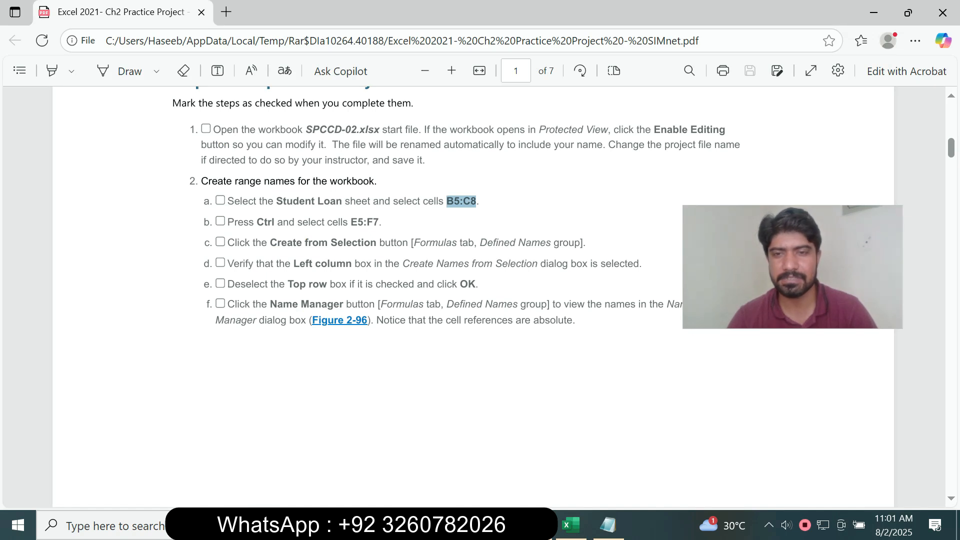
drag(792, 266, 796, 175)
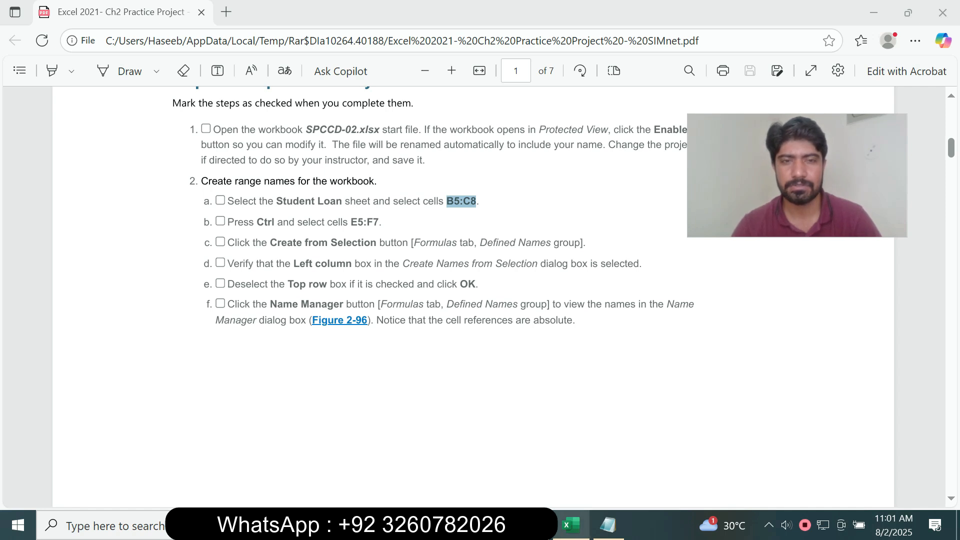
click(570, 525)
click(374, 90)
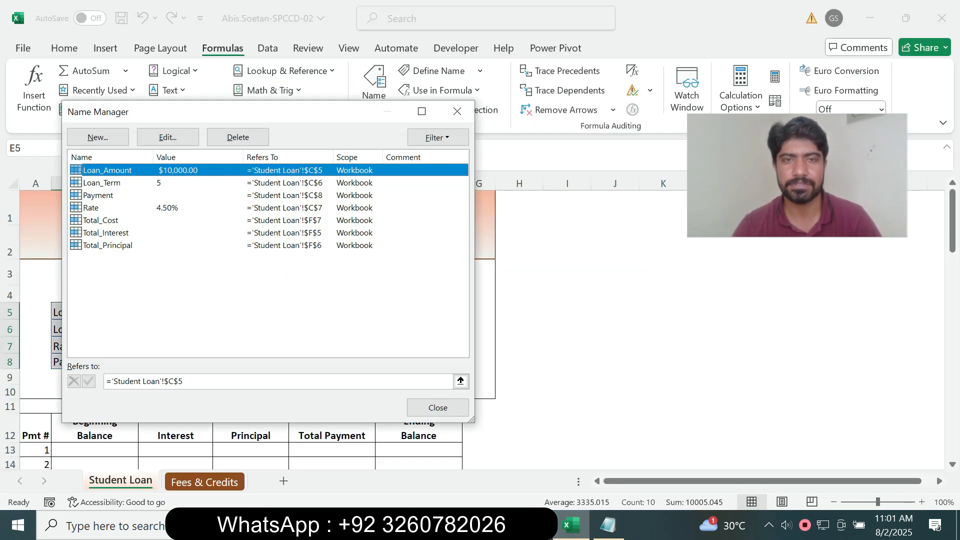
Step: Compare the range names and their cell references with Figure 2-96 in the PDF, and close the Name Manager in Excel
key(alt+Tab)
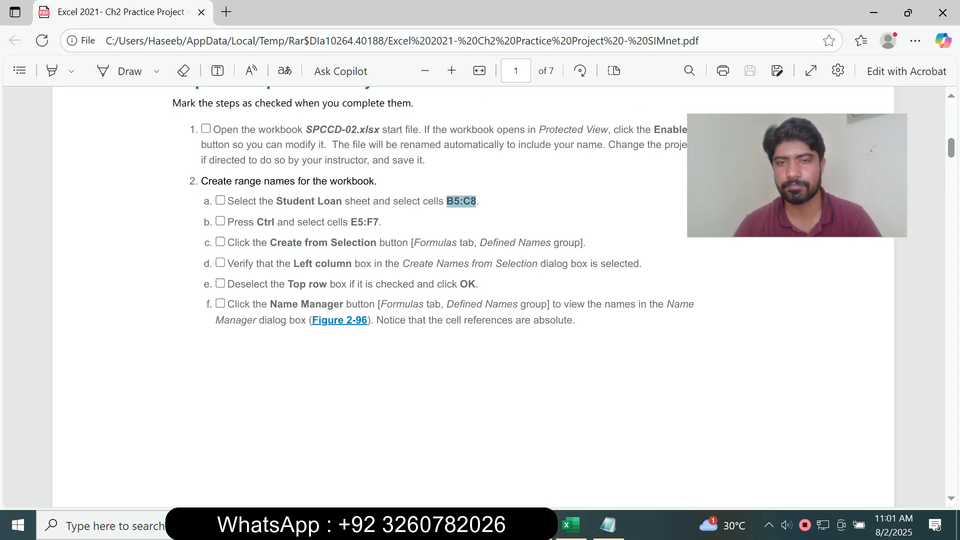
scroll(473, 294, down, 3)
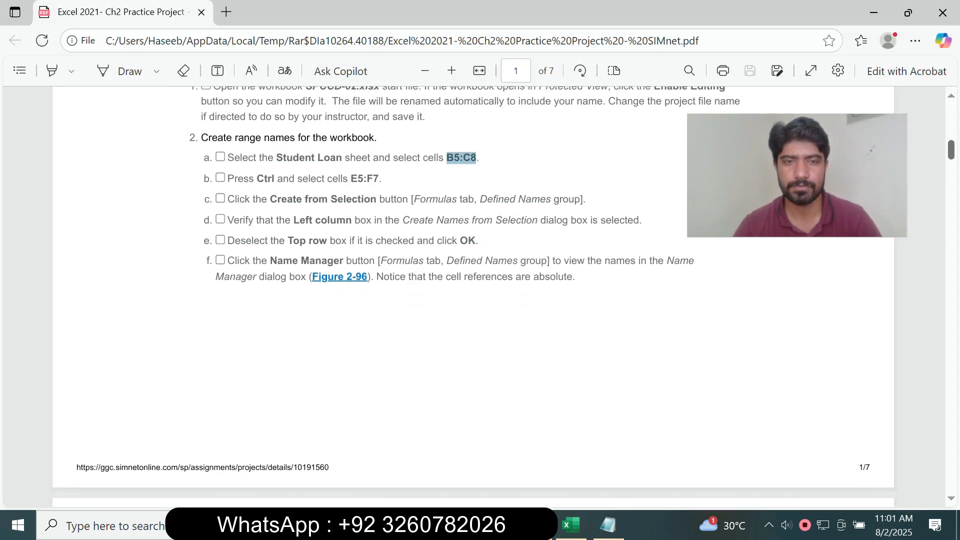
scroll(473, 295, down, 2)
scroll(473, 295, down, 1)
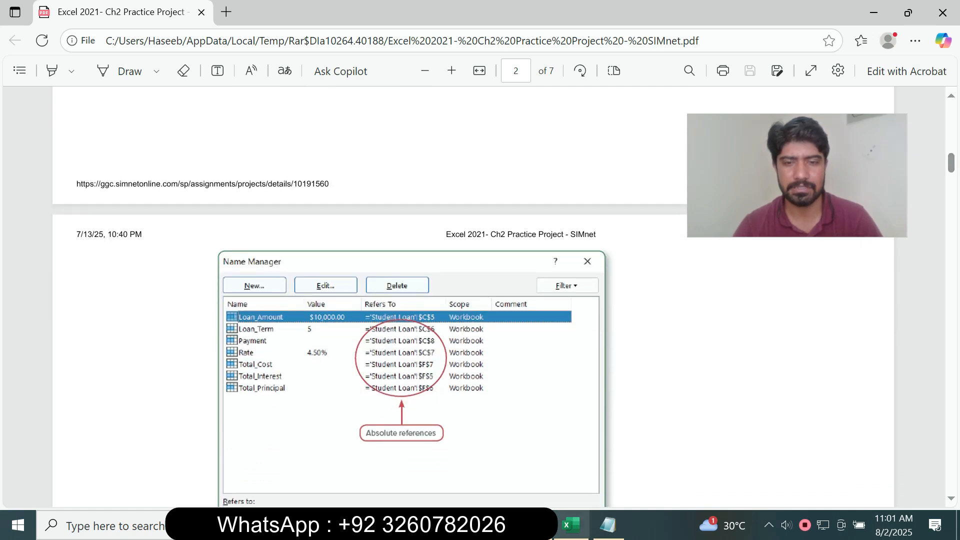
click(534, 525)
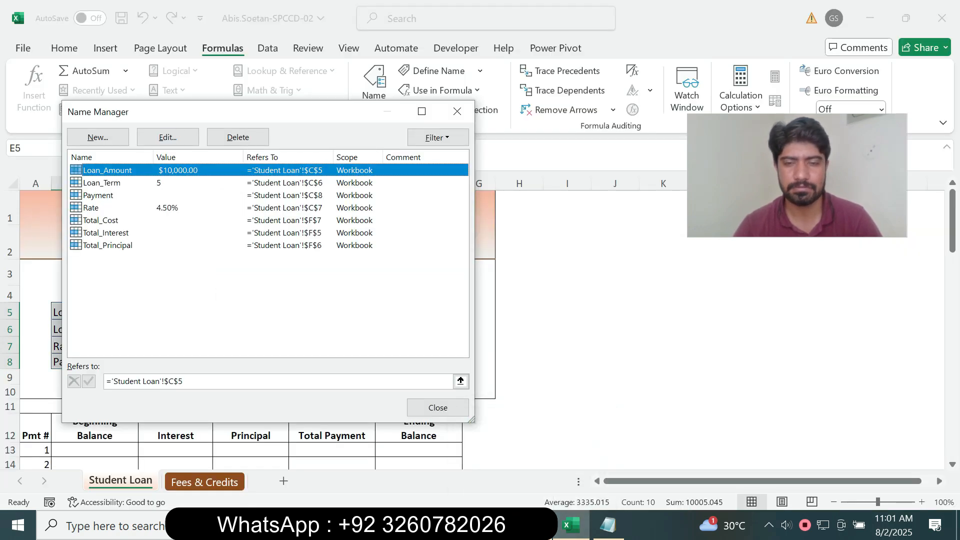
click(534, 525)
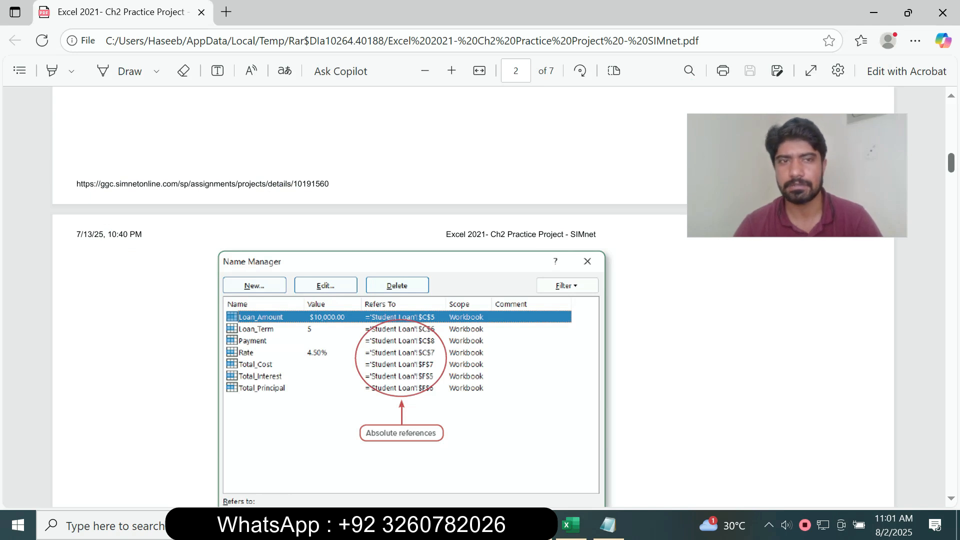
scroll(473, 295, down, 6)
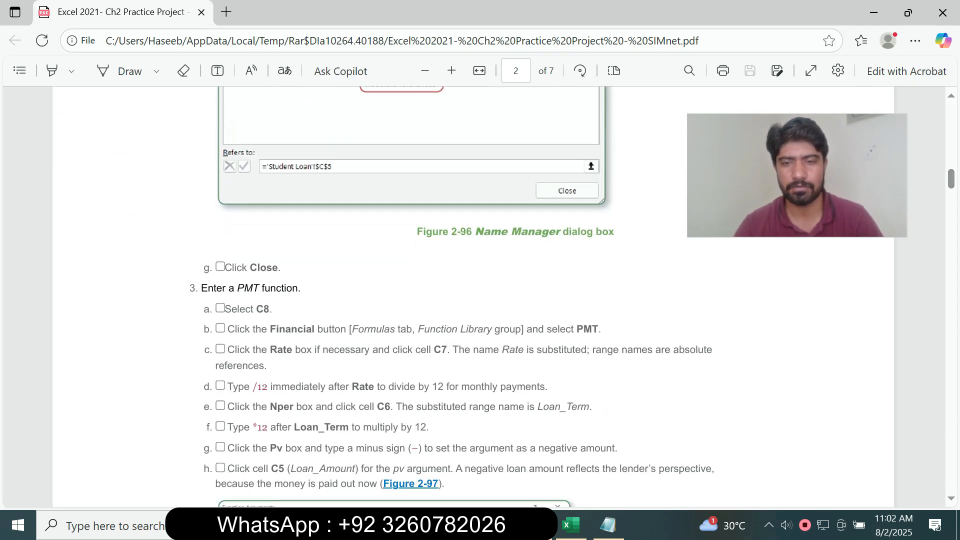
click(569, 525)
click(437, 407)
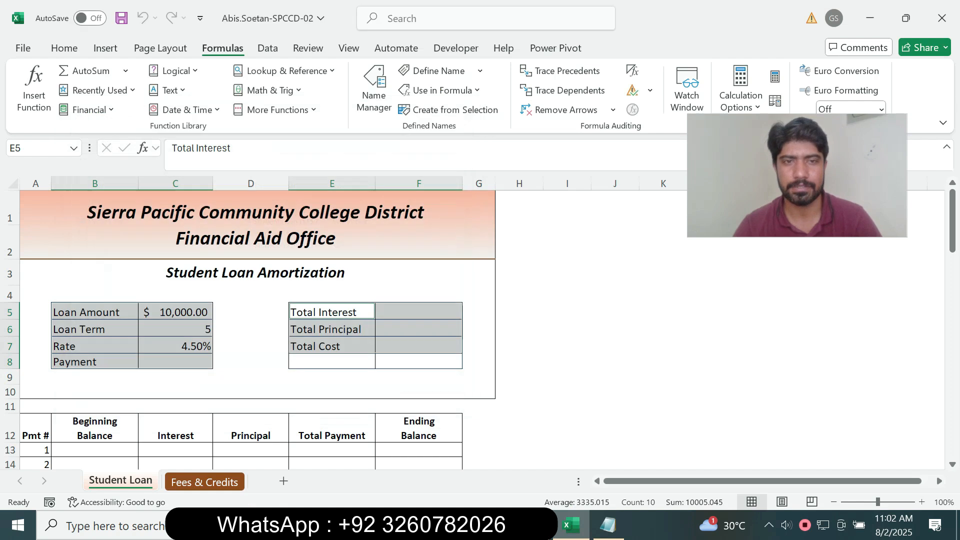
Step: Switch to the PDF and read instruction 3, parts a to h, on entering a PMT function
click(534, 525)
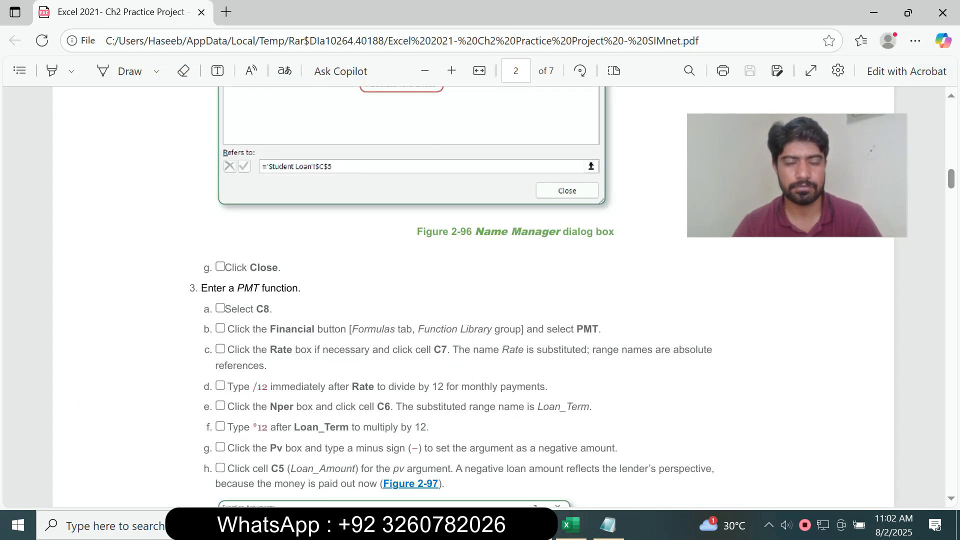
drag(199, 288, 444, 483)
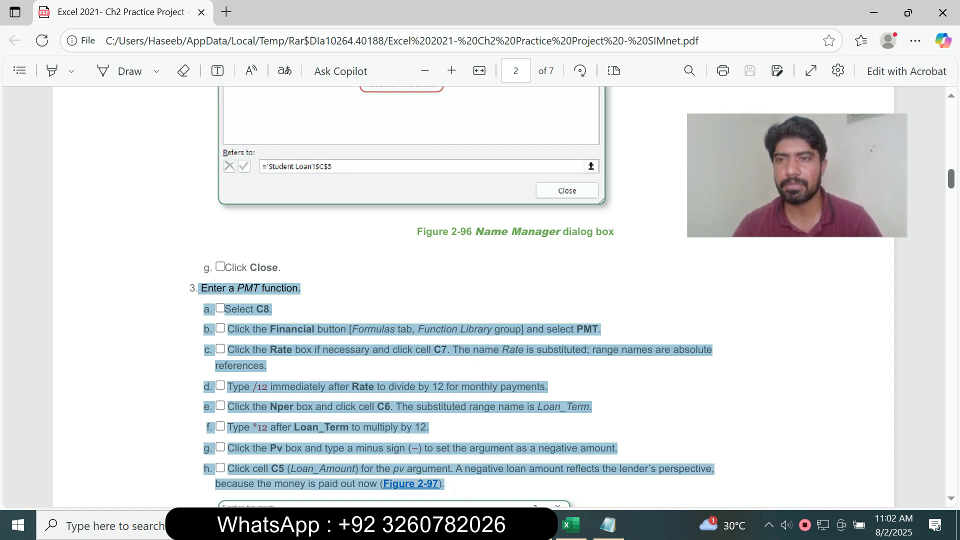
scroll(473, 295, down, 2)
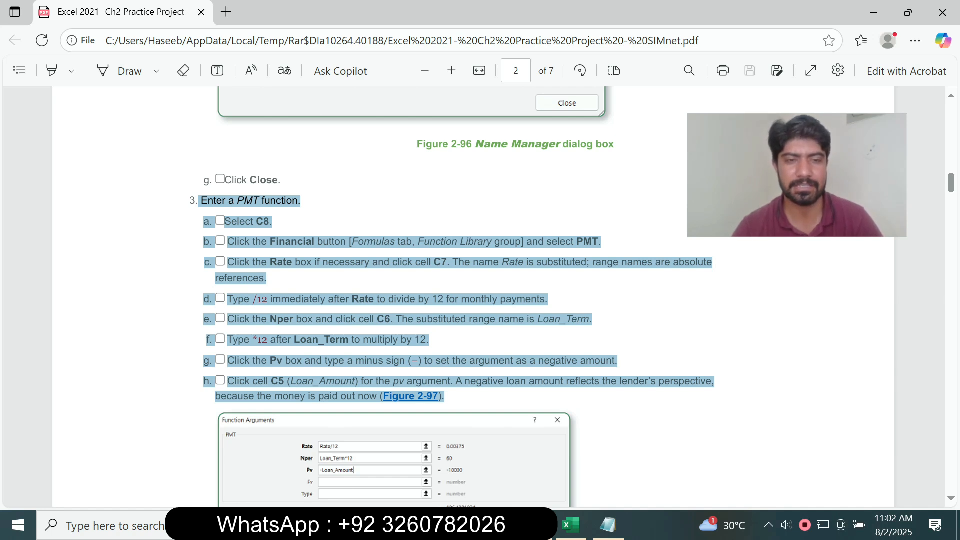
click(471, 397)
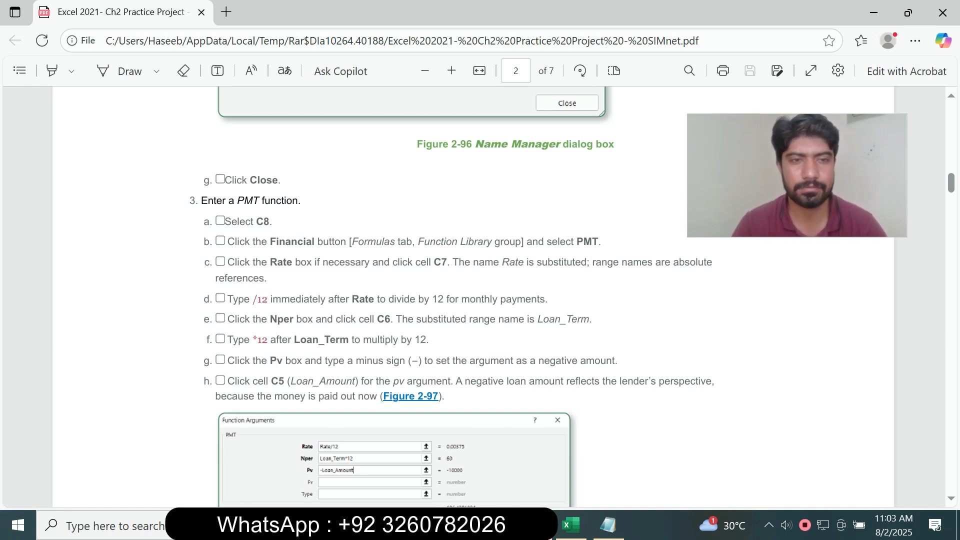
Step: Start a PMT function in cell C8 of the Student Loan sheet in Excel and open its Function Arguments dialog
click(571, 525)
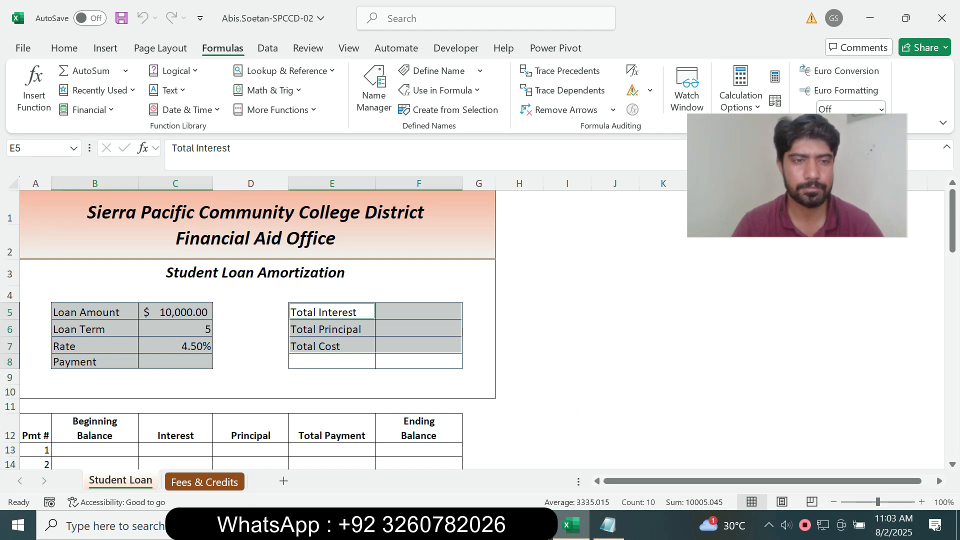
click(175, 362)
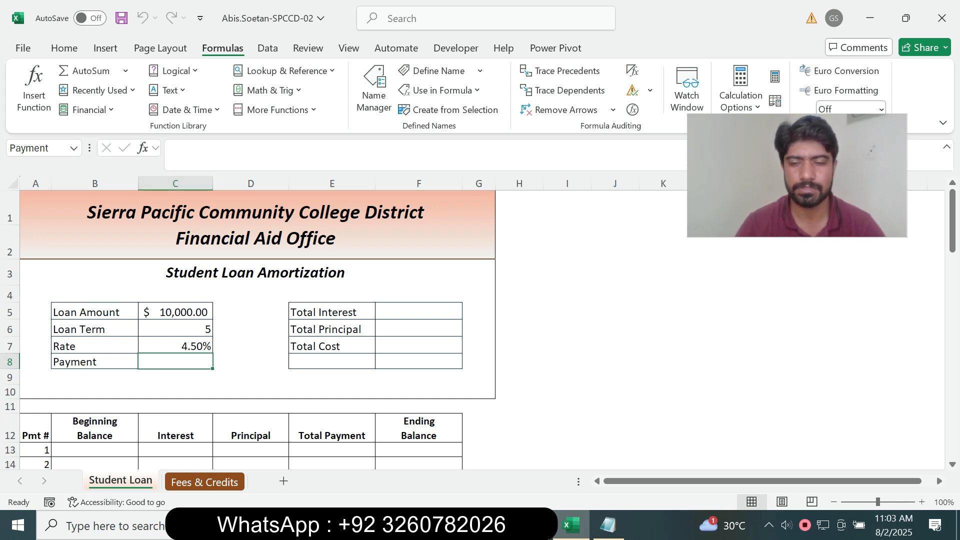
text(=)
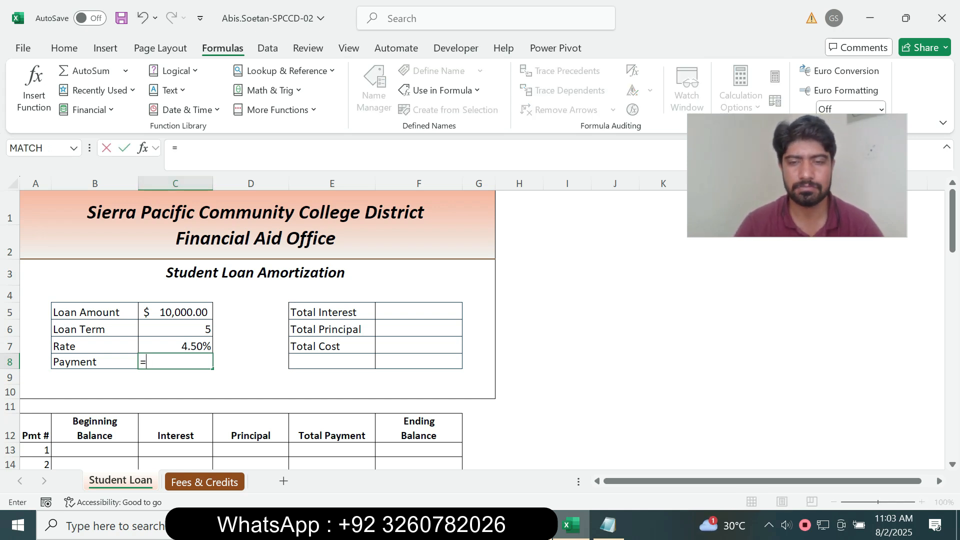
key(alt+Tab)
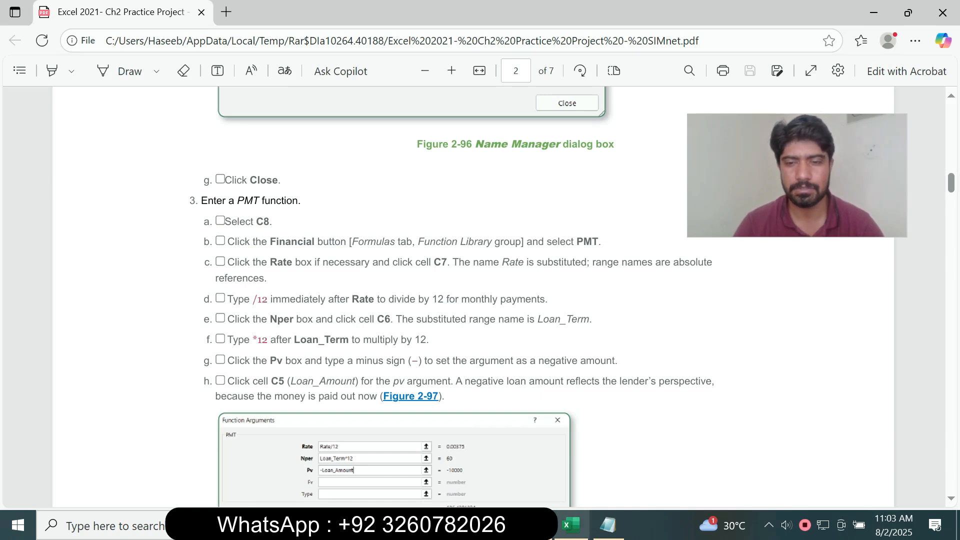
key(alt+Tab)
text(pmt)
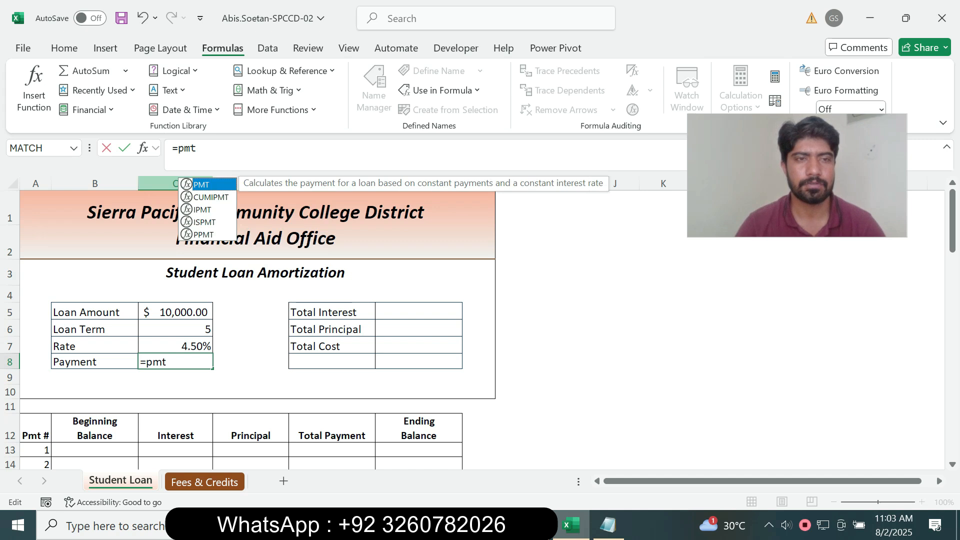
key(Tab)
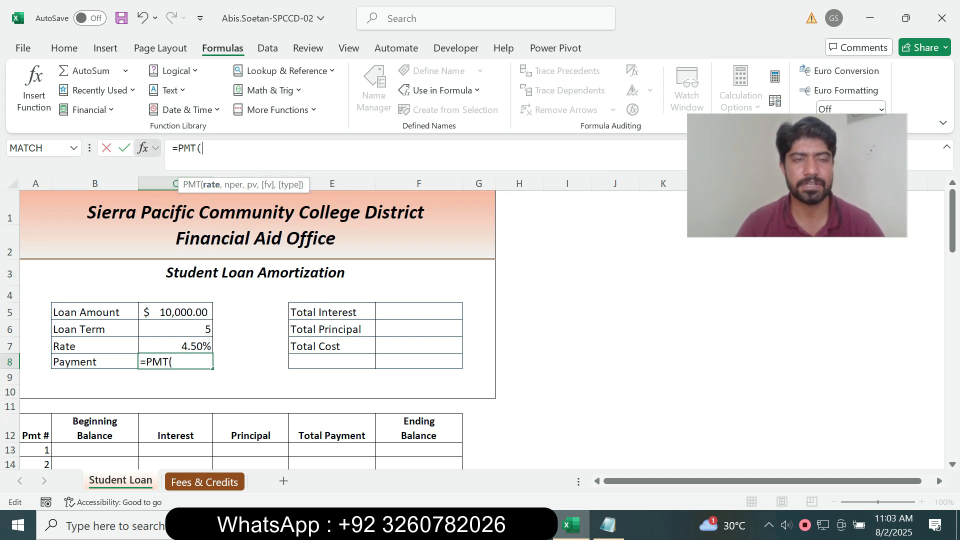
click(142, 148)
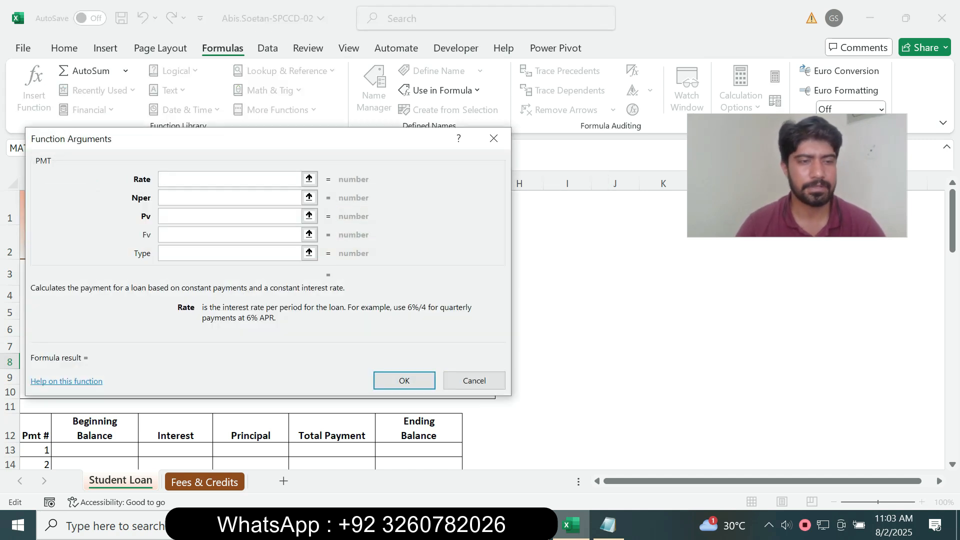
Step: Check instruction 3c in the PDF and set the PMT function's Rate argument to cell C7 in Excel
key(alt+Tab)
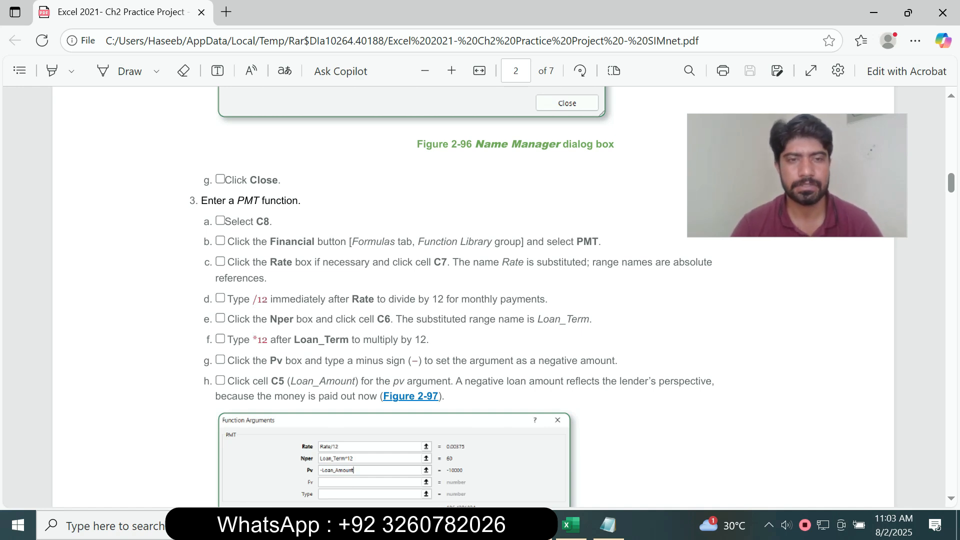
click(571, 524)
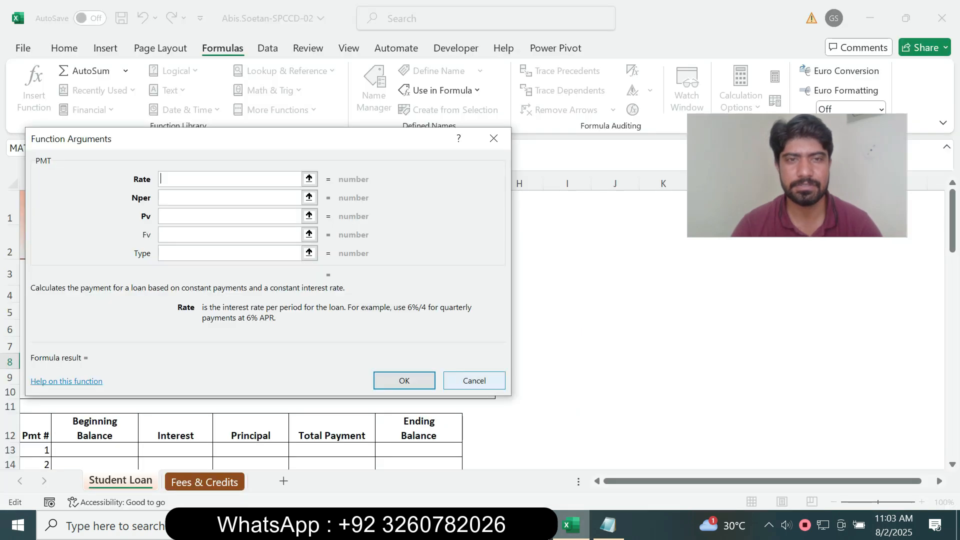
drag(217, 145, 627, 240)
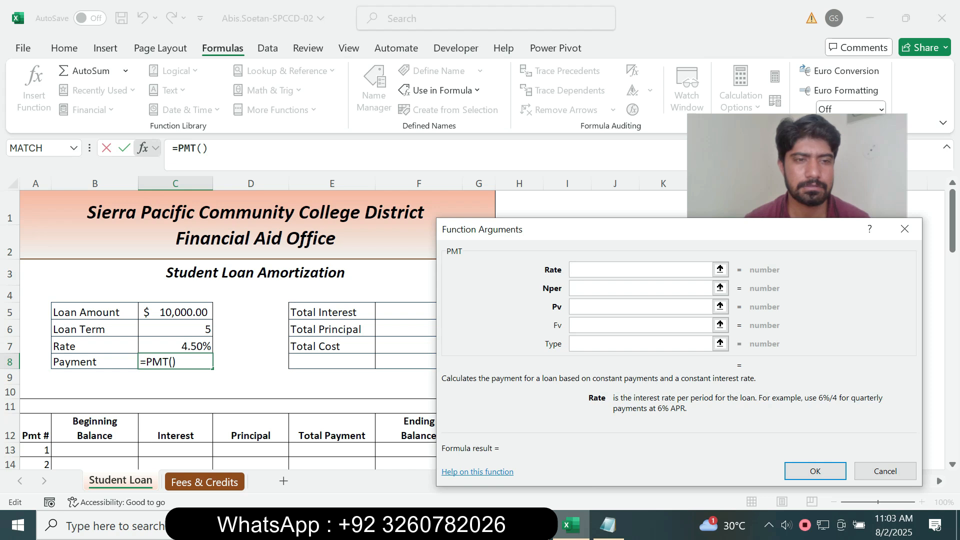
click(175, 346)
drag(550, 229, 318, 208)
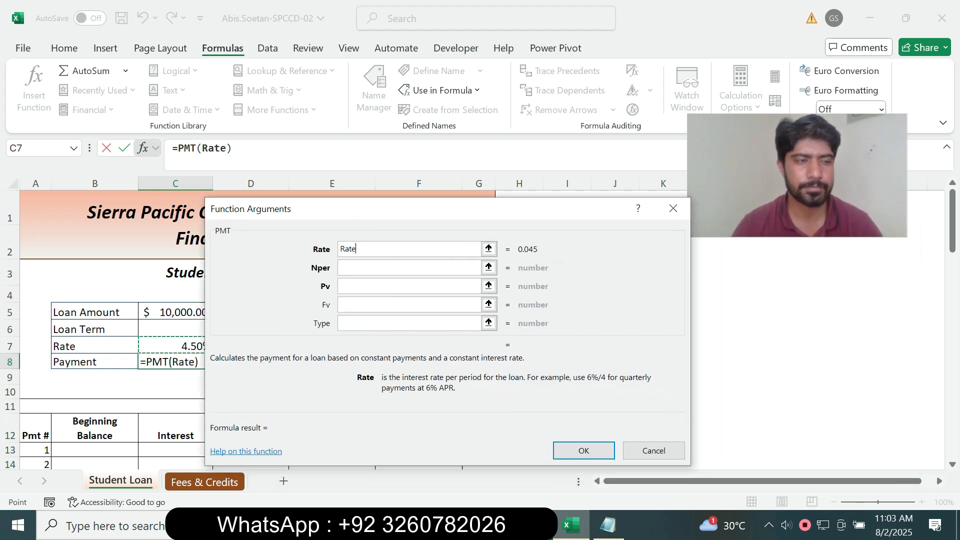
Step: Check instruction 3d in the PDF and append /12 to the Rate argument in Excel for monthly payments
key(alt+Tab)
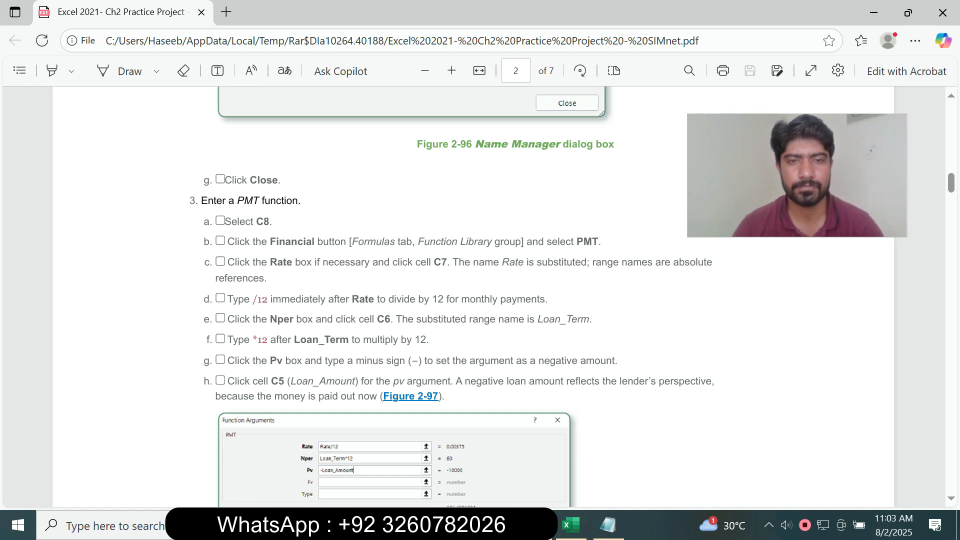
click(571, 525)
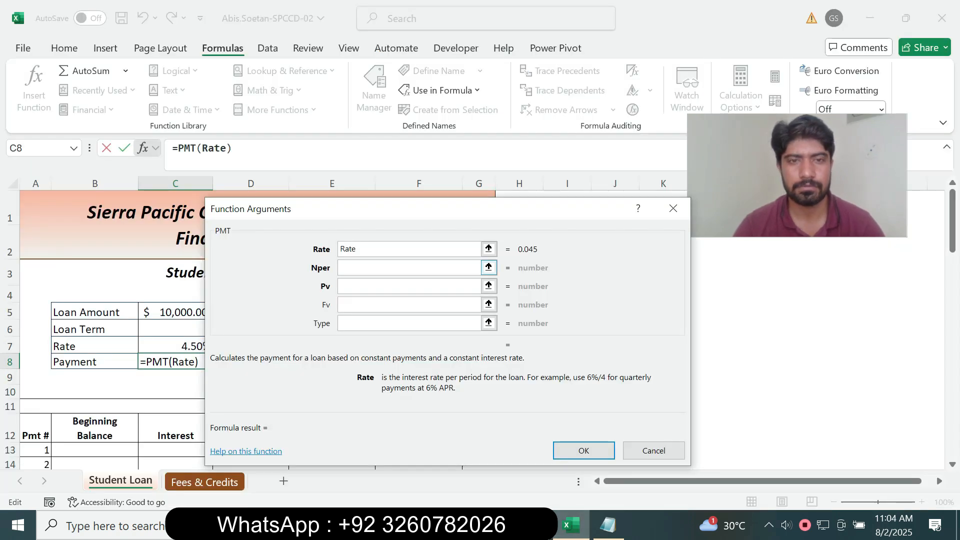
click(534, 525)
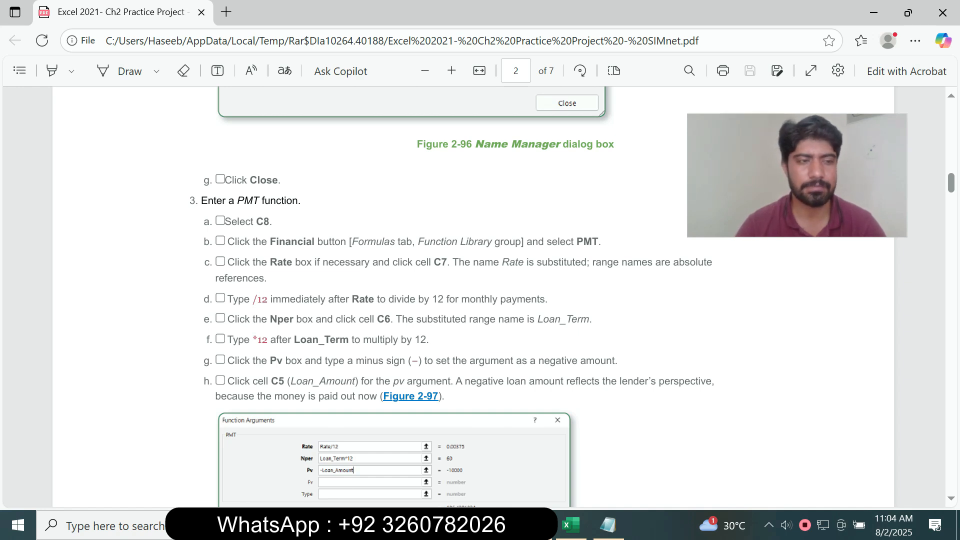
click(570, 525)
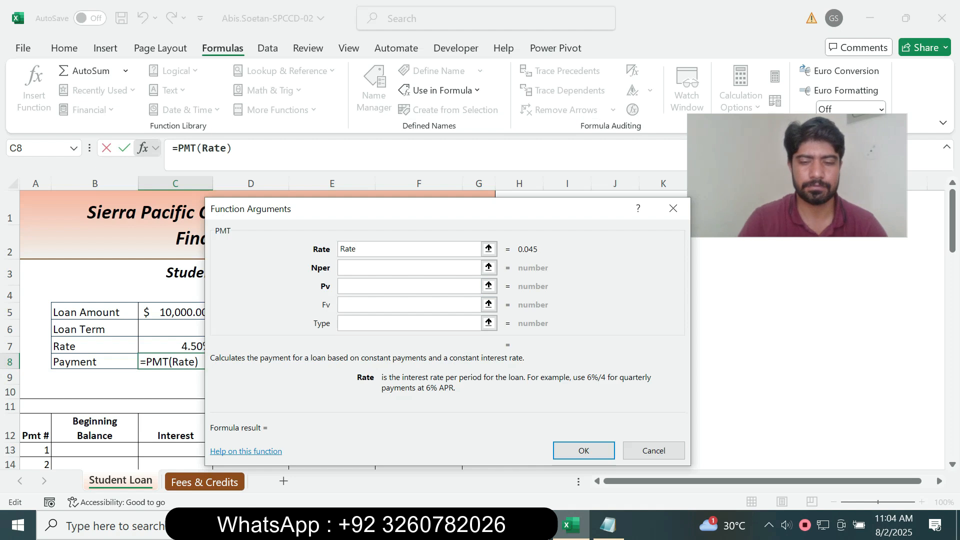
text(/12)
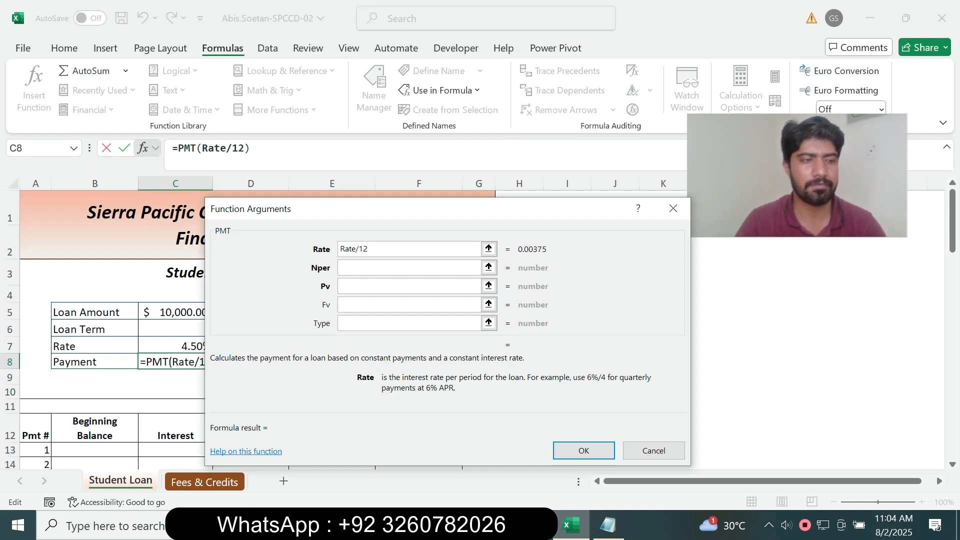
Step: Set the PMT function's Nper argument to cell C6 following instruction 3e, and return to the PDF instructions
click(425, 267)
click(533, 525)
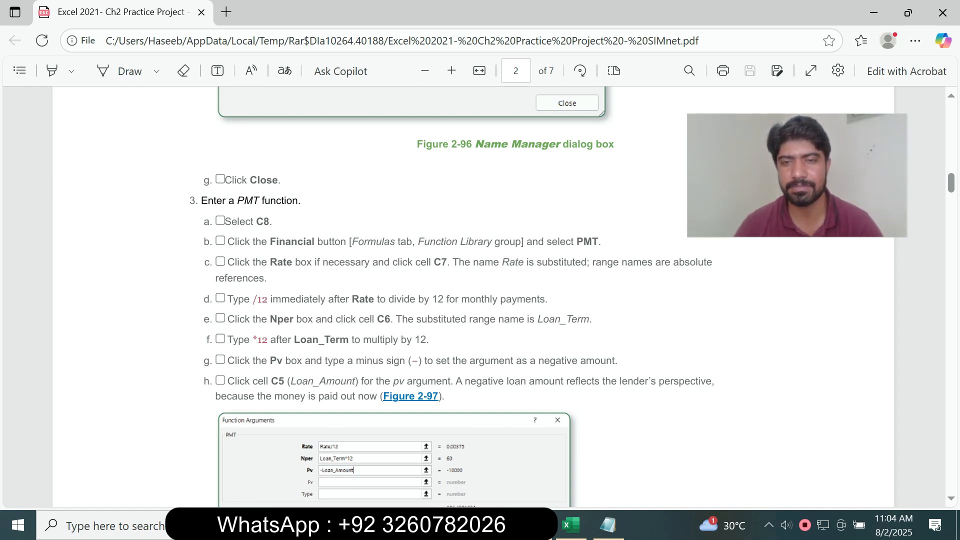
drag(227, 319, 589, 319)
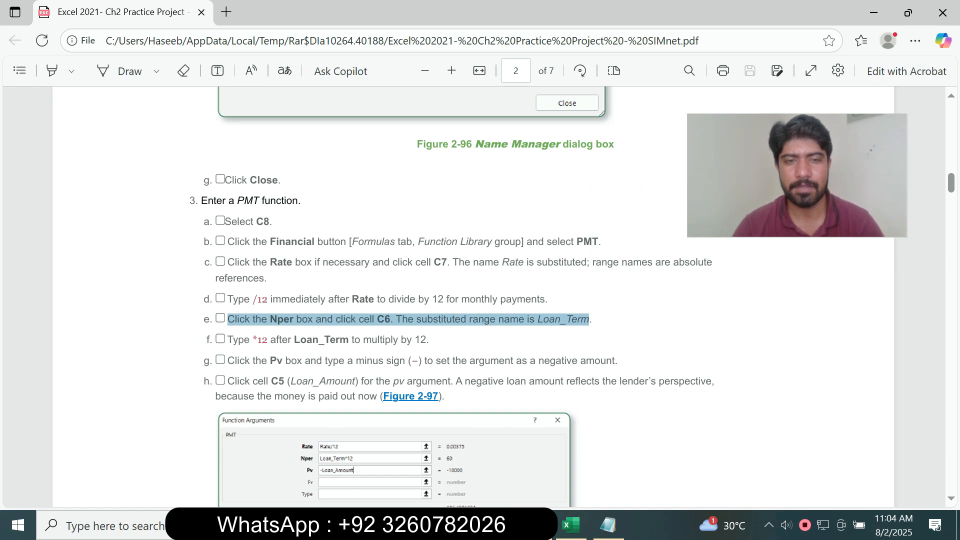
key(alt+Tab)
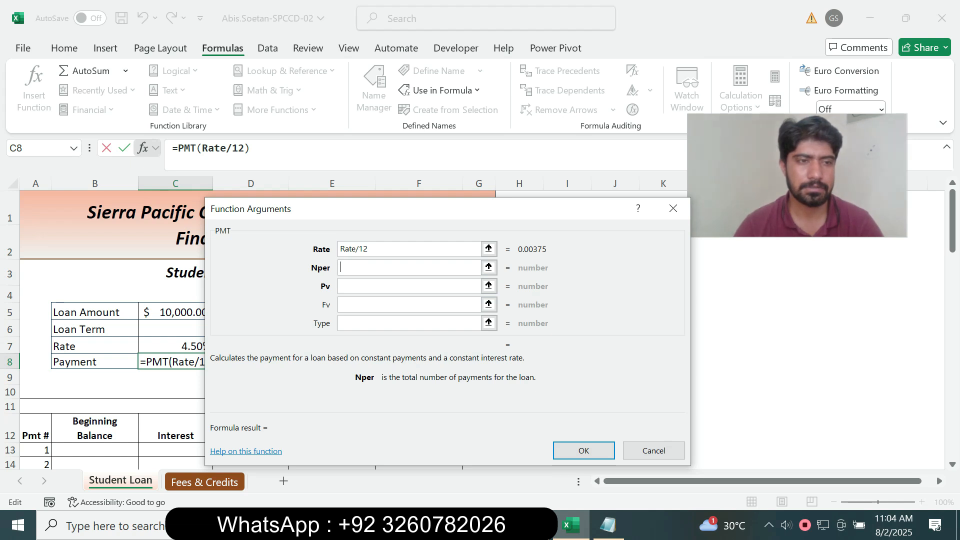
click(171, 329)
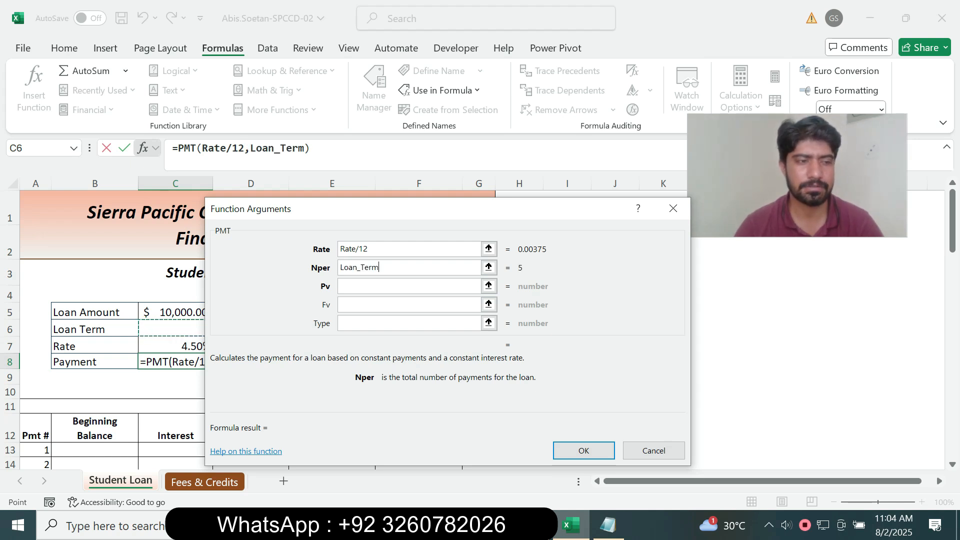
key(alt+Tab)
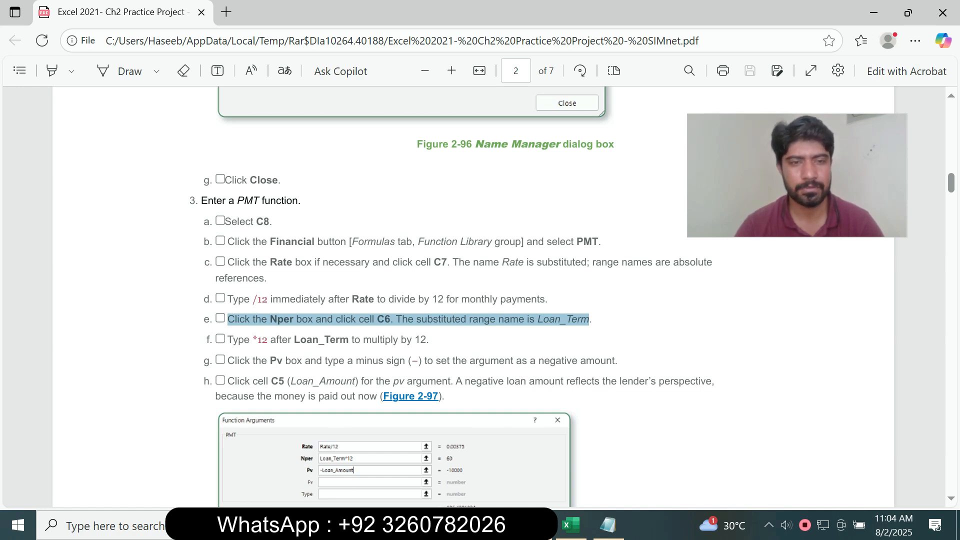
Step: Check instruction 3f in the PDF and append *12 to the Loan_Term Nper argument of the PMT function in Excel
drag(227, 339, 426, 340)
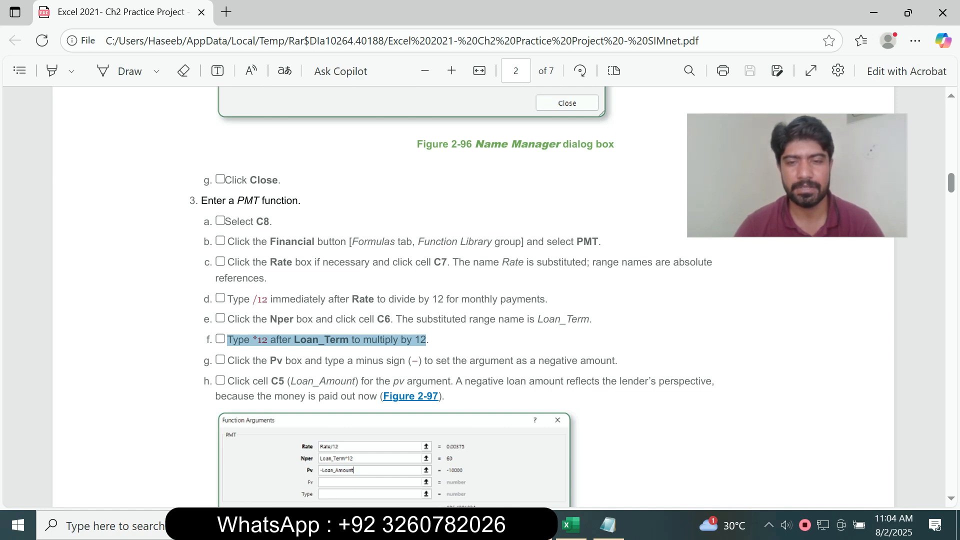
click(570, 524)
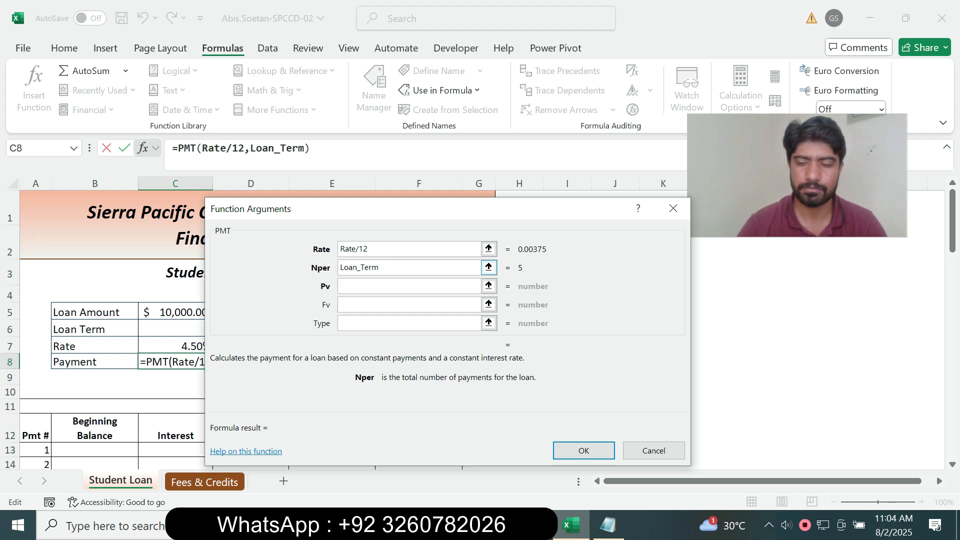
text(*12)
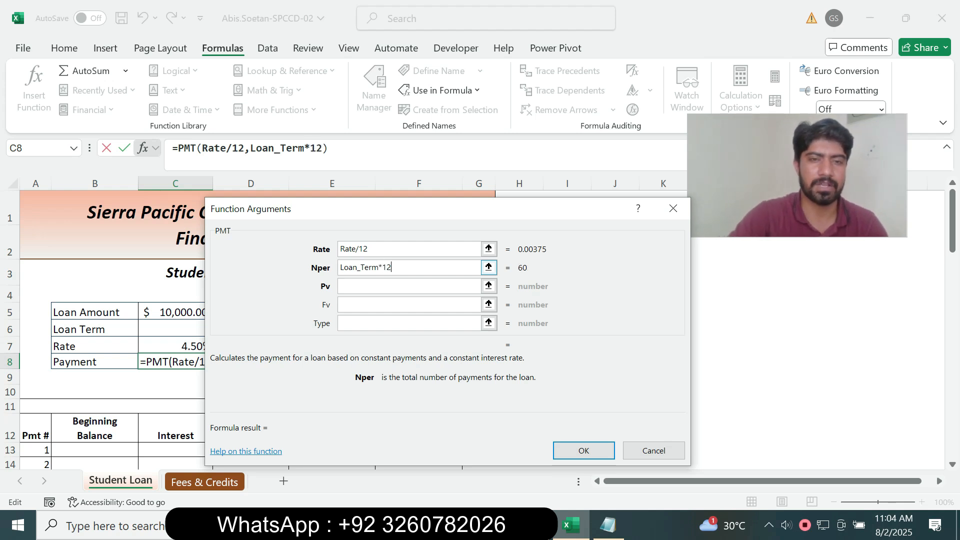
key(Tab)
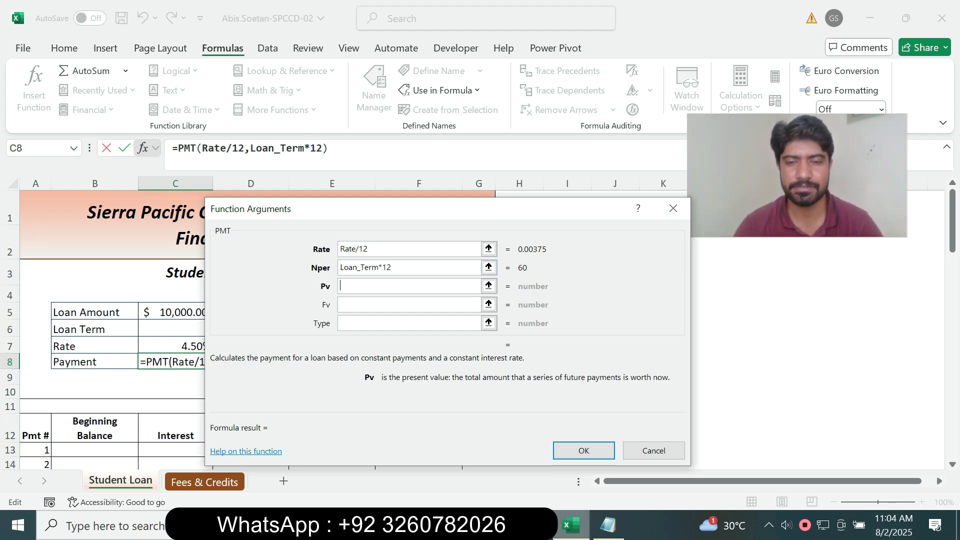
Step: Follow instructions 3g and 3h in the PDF and set the PMT function's Pv argument in Excel to a minus sign followed by cell C5
key(alt+Tab)
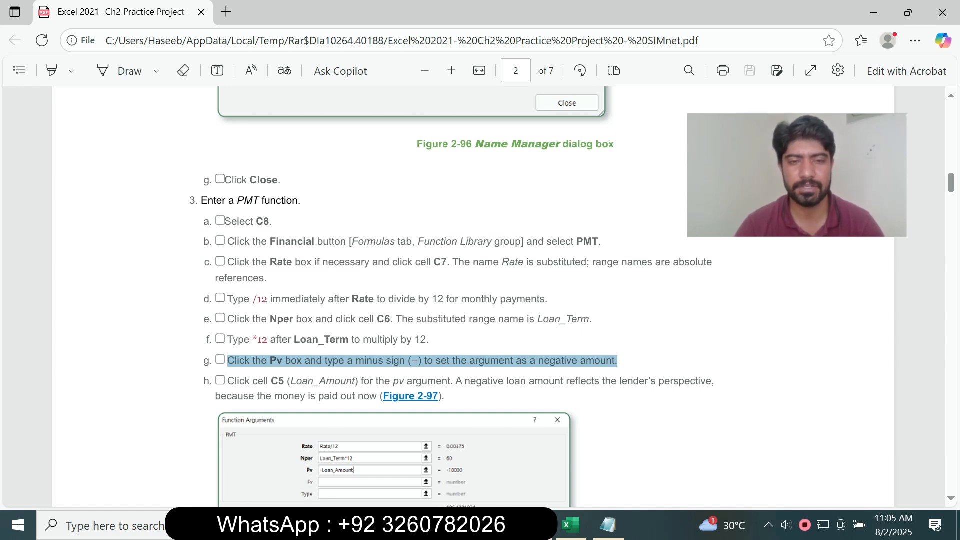
drag(228, 382, 442, 397)
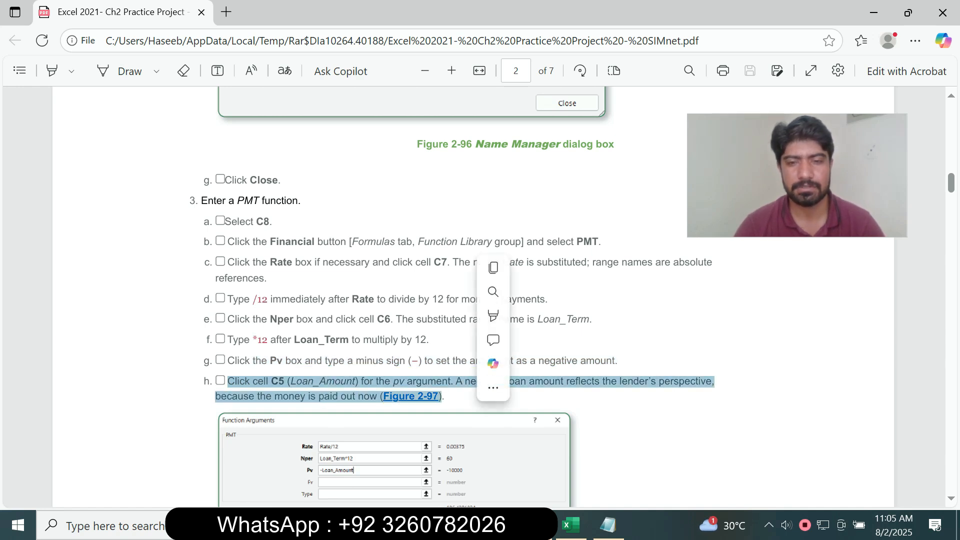
click(570, 524)
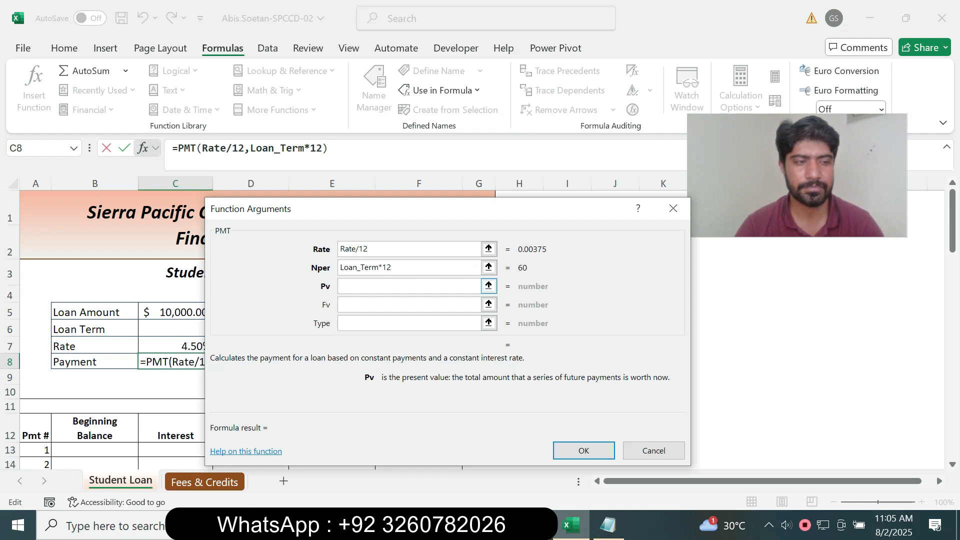
text(-)
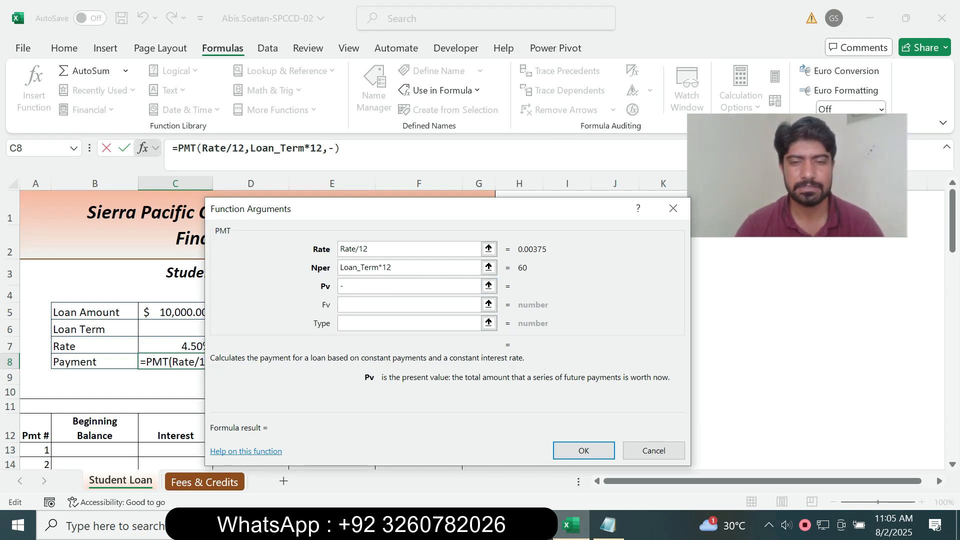
key(alt+Tab)
key(alt+Tab)
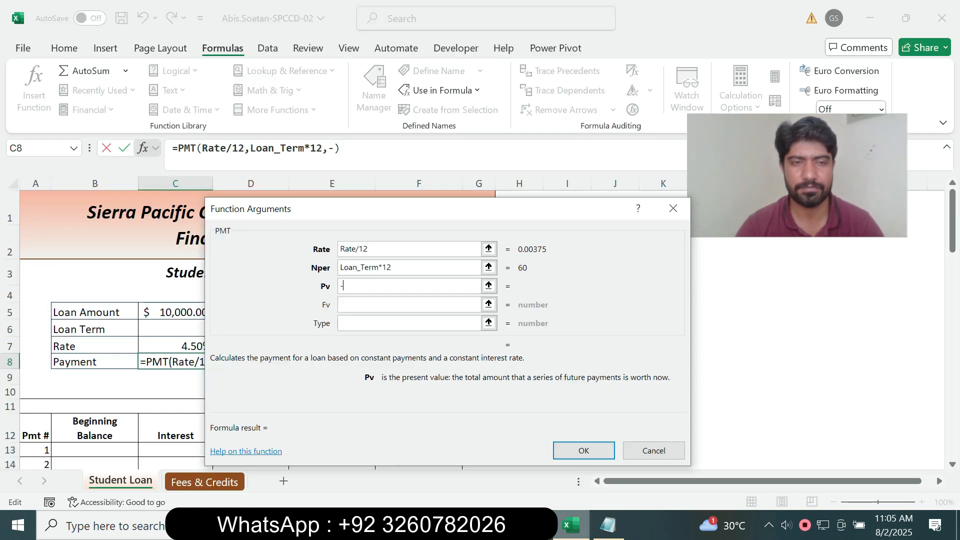
click(172, 312)
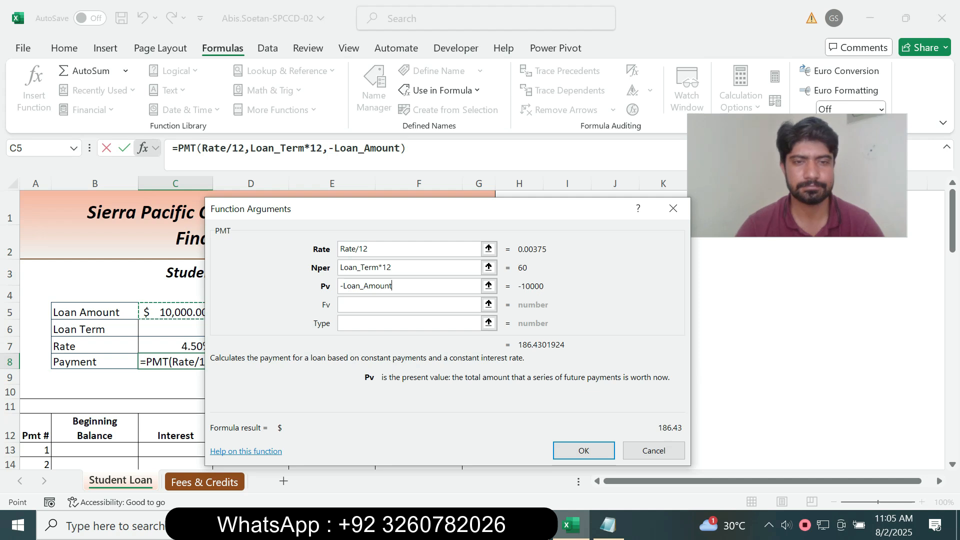
Step: Compare the arguments with Figure 2-97 in the PDF, then accept the PMT function in Excel with Fv and Type left empty
key(alt+Tab)
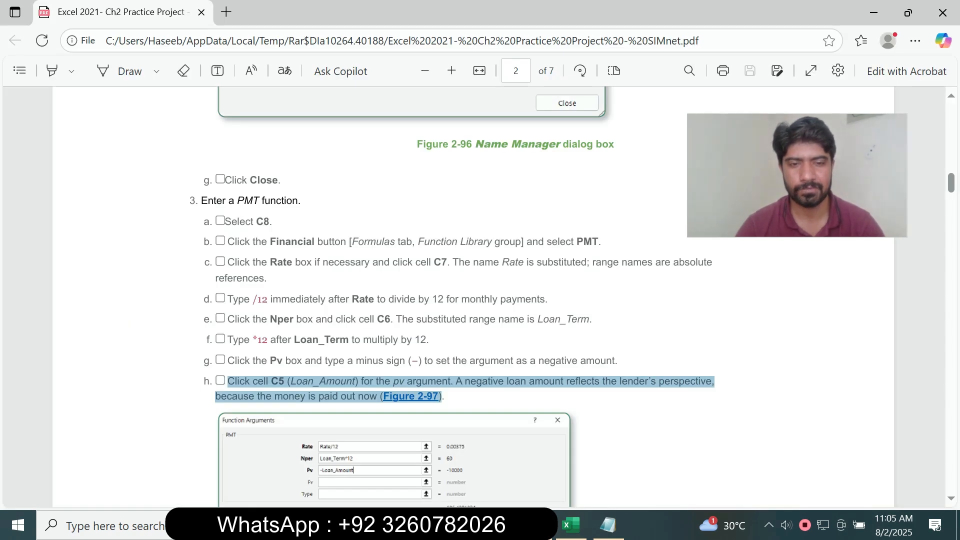
scroll(450, 300, down, 5)
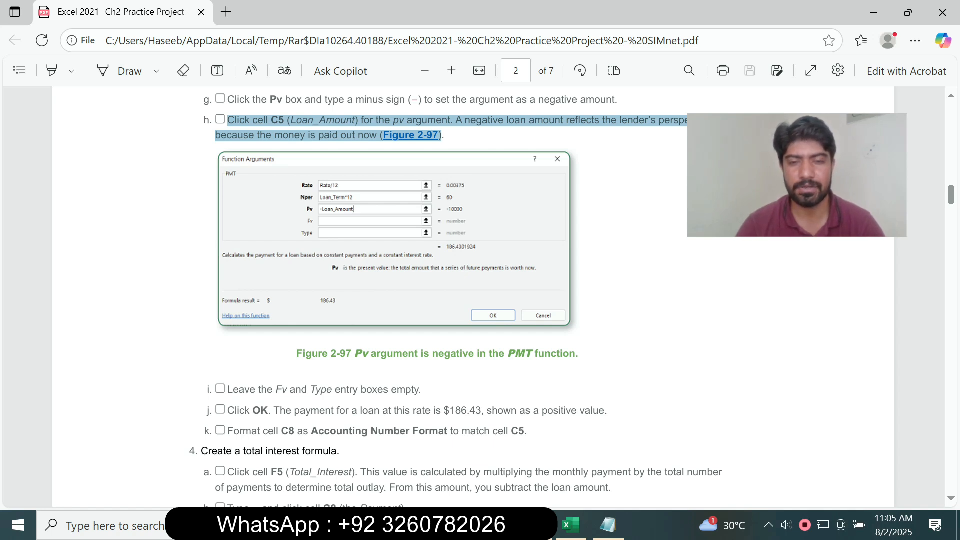
click(570, 525)
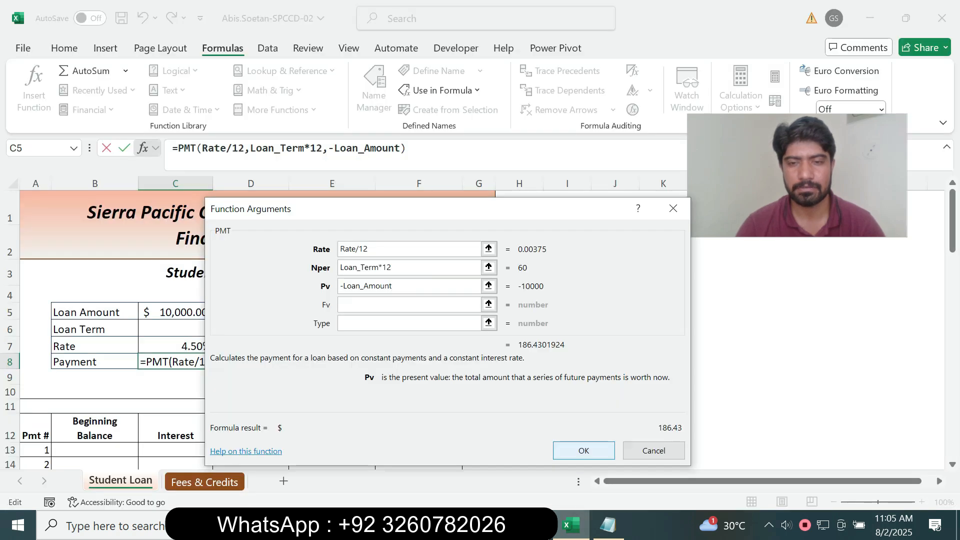
click(582, 450)
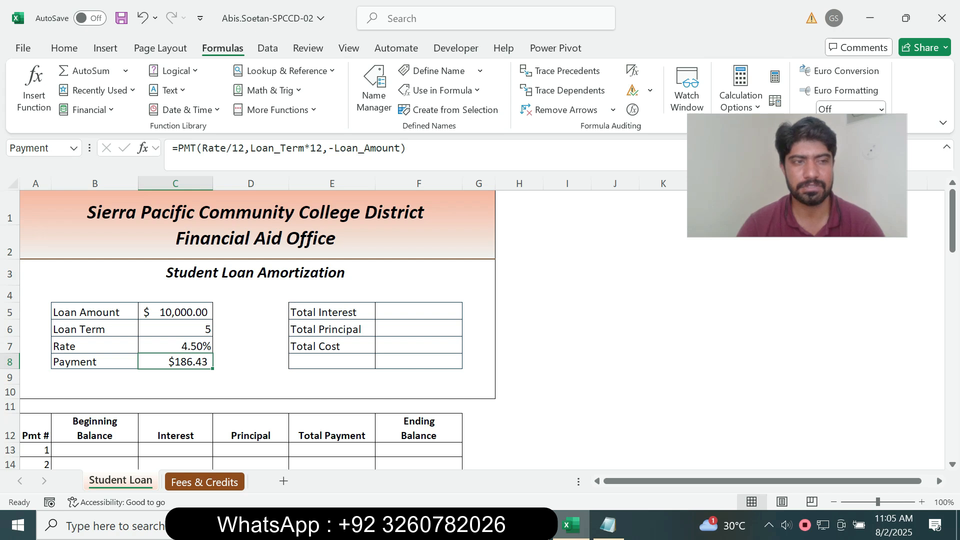
Step: Check instruction 3k in the PDF and format cell C8 in Excel as Accounting Number Format to match C5
key(alt+Tab)
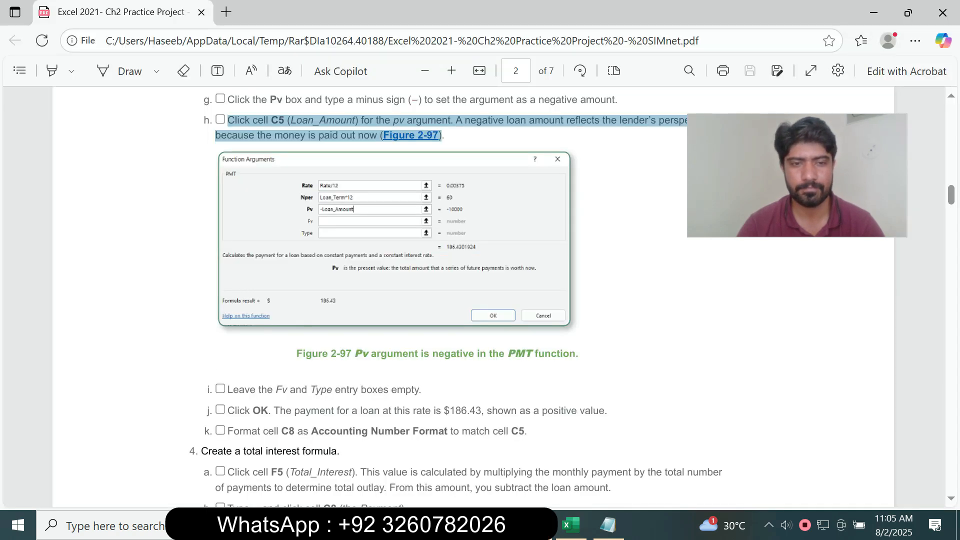
drag(227, 431, 527, 431)
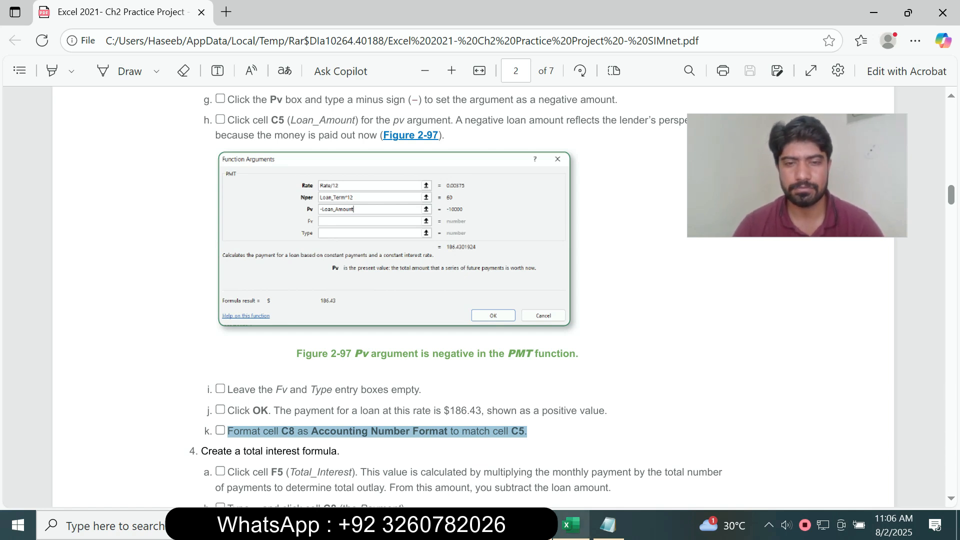
click(570, 525)
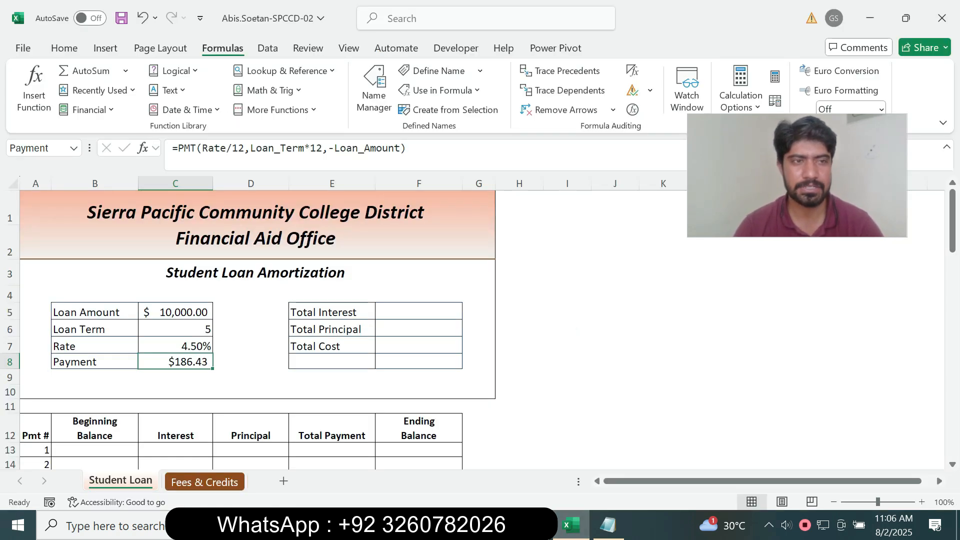
key(alt+Tab)
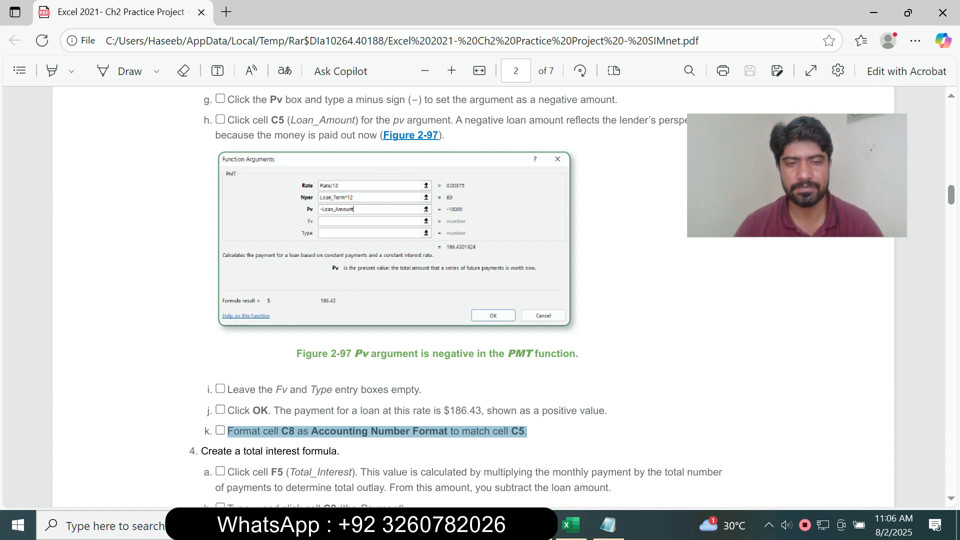
key(alt+Tab)
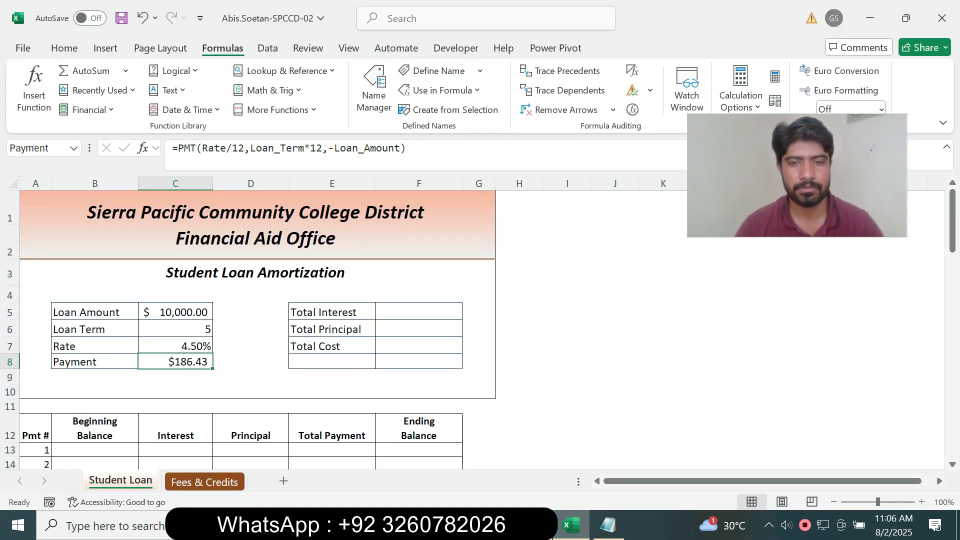
key(alt+Tab)
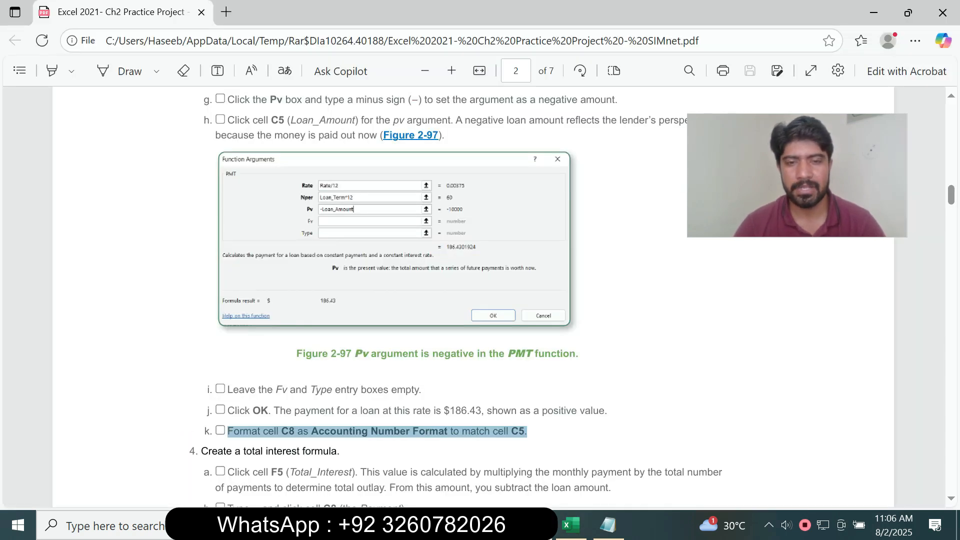
key(alt+Tab)
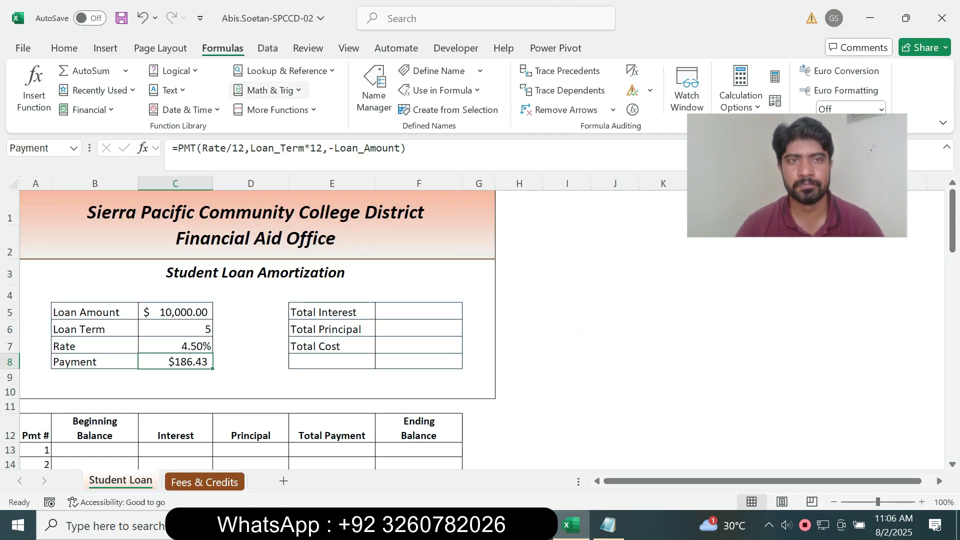
click(64, 48)
click(400, 90)
click(453, 111)
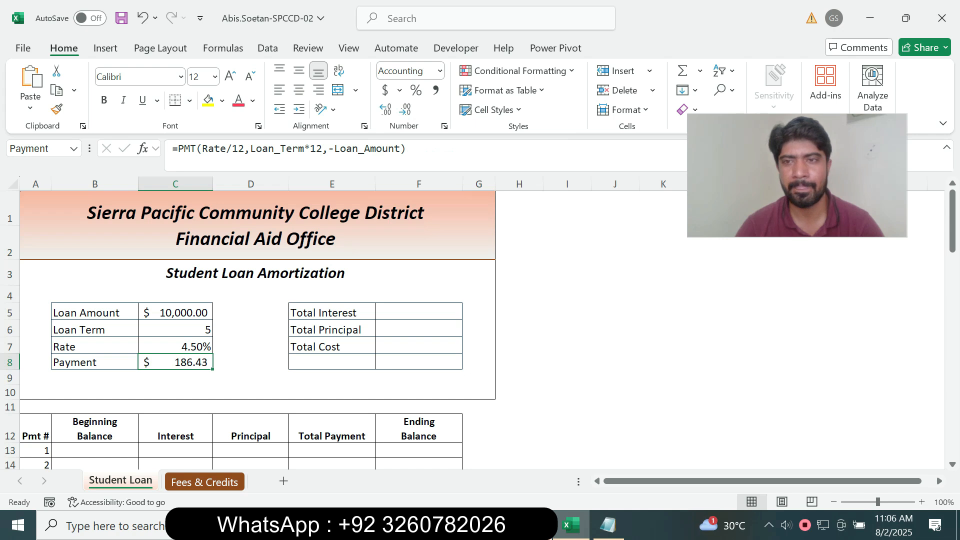
Step: Read section 4 of the PDF instructions on creating a total interest formula, focusing on instruction 4a for cell F5
key(alt+Tab)
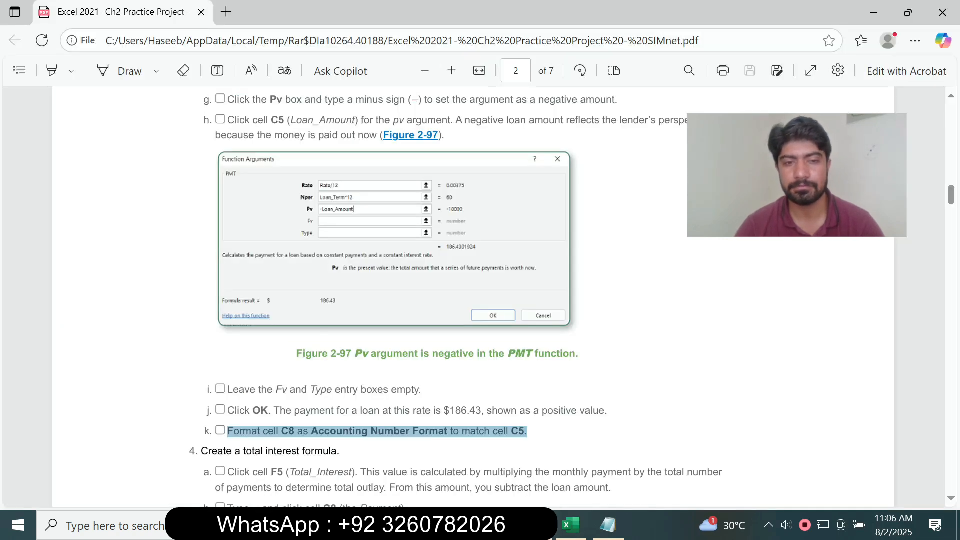
scroll(465, 295, down, 3)
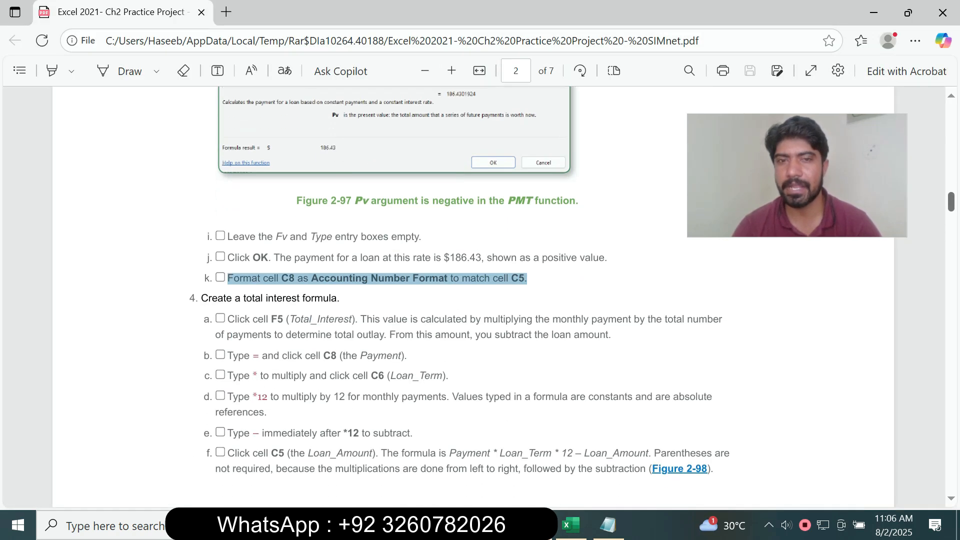
drag(201, 288, 646, 458)
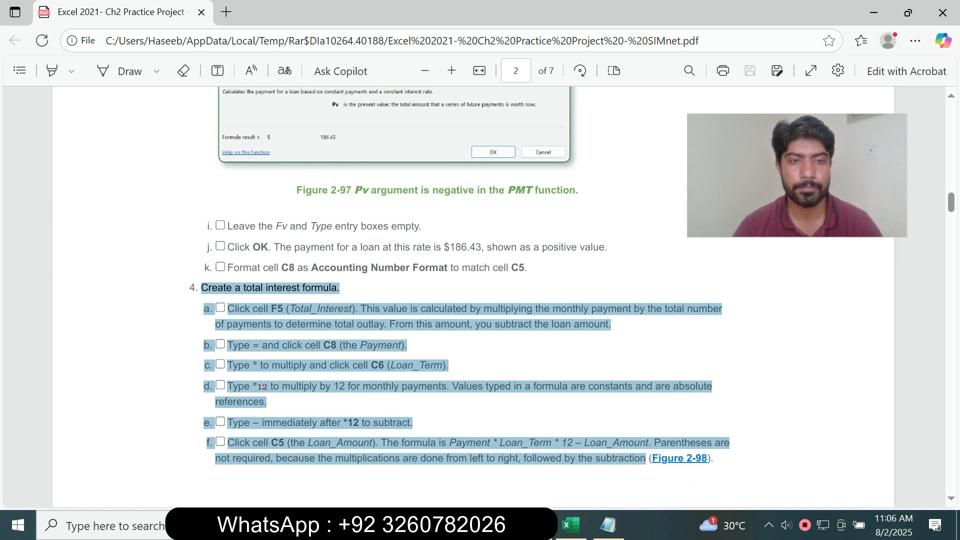
click(620, 422)
drag(212, 288, 303, 288)
click(302, 310)
drag(228, 309, 611, 324)
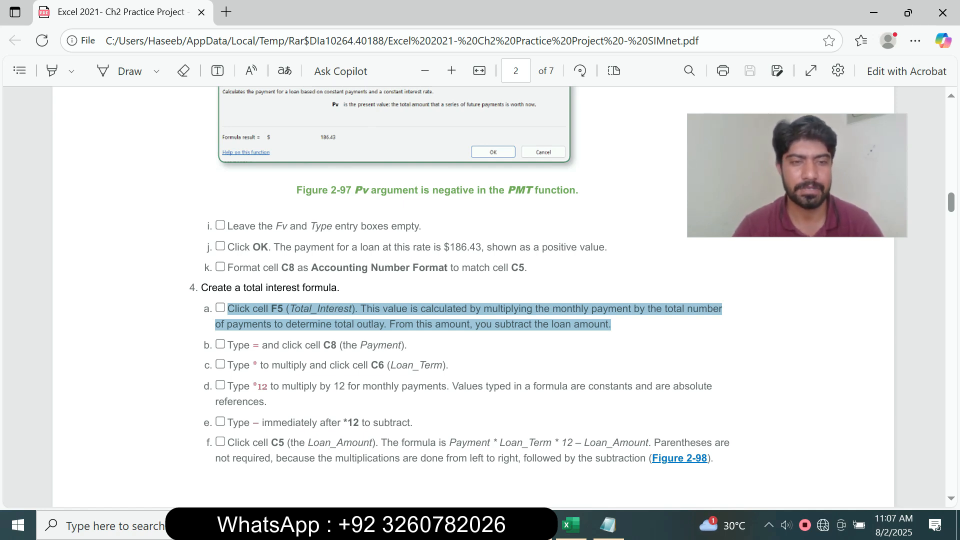
click(620, 350)
Step: Start the total interest formula in cell F5 in Excel with a reference to the Payment cell C8, following instructions 4a and 4b
click(571, 525)
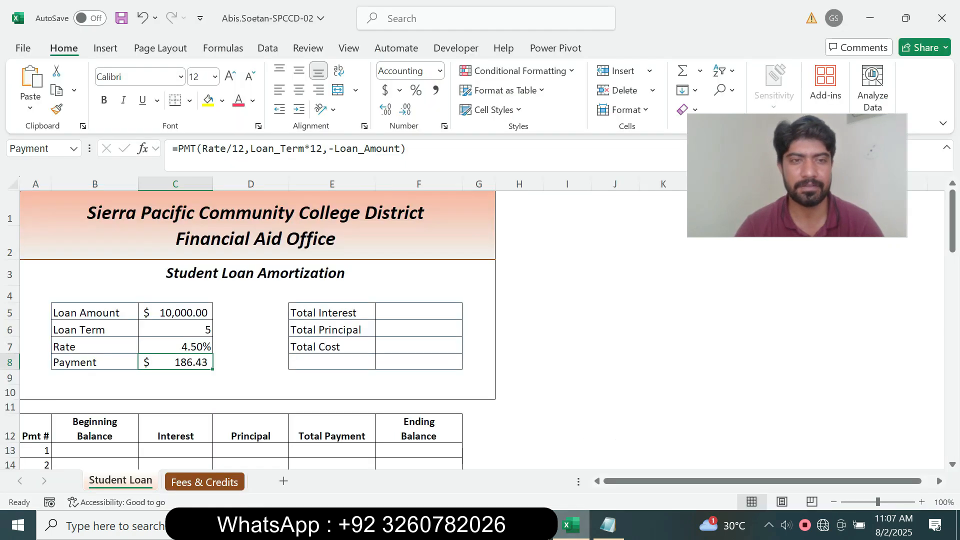
click(419, 312)
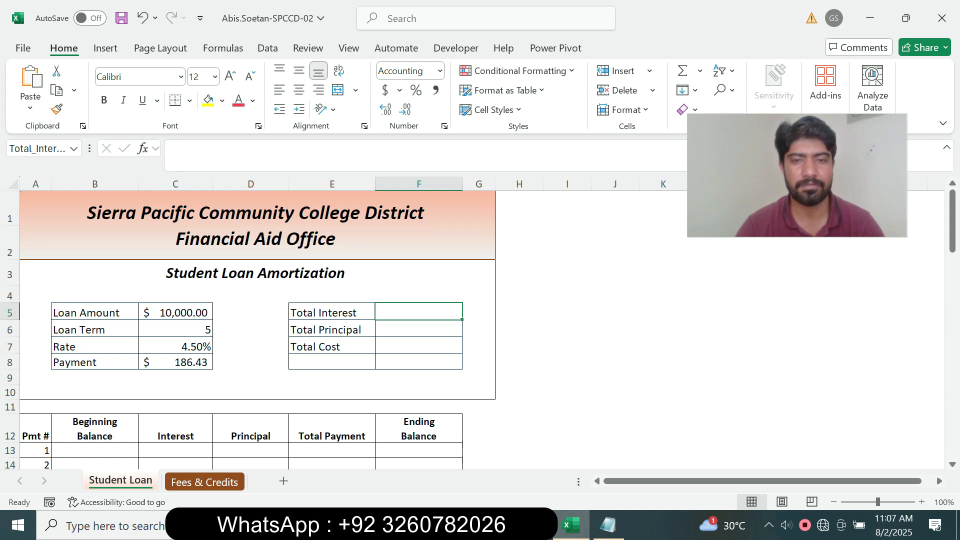
click(571, 525)
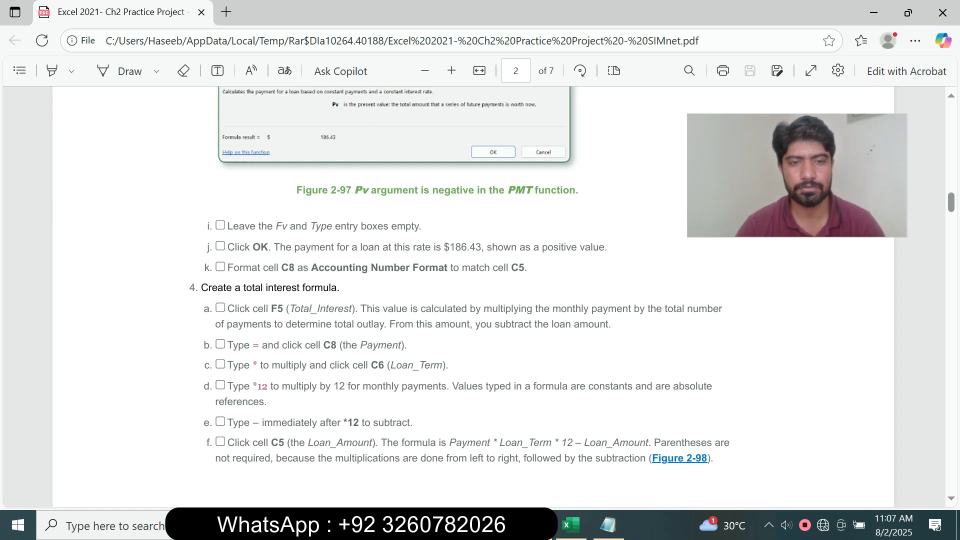
click(571, 525)
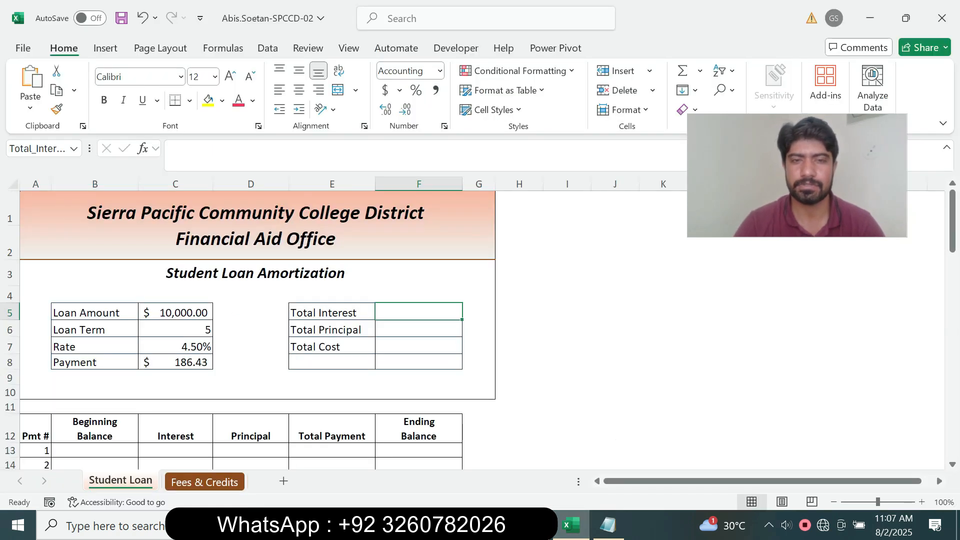
text(=)
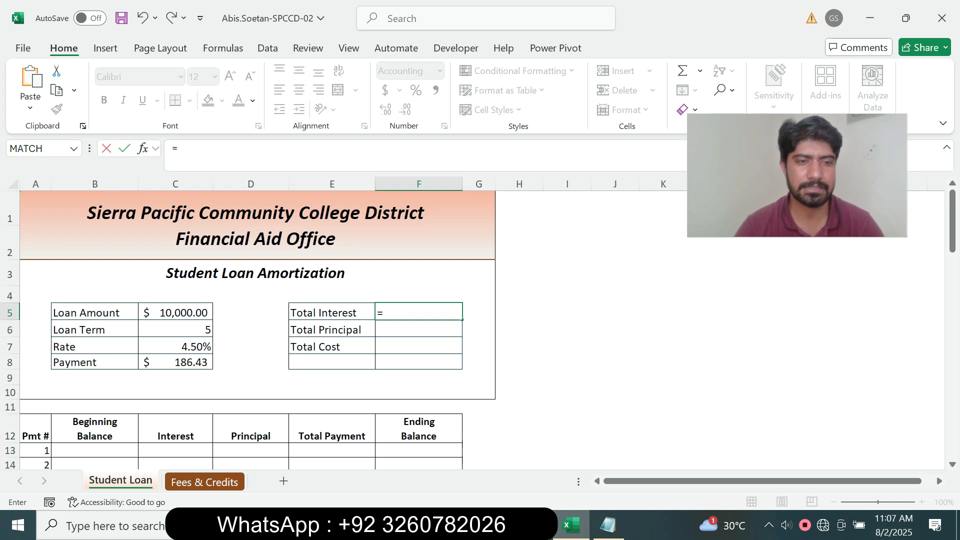
click(175, 361)
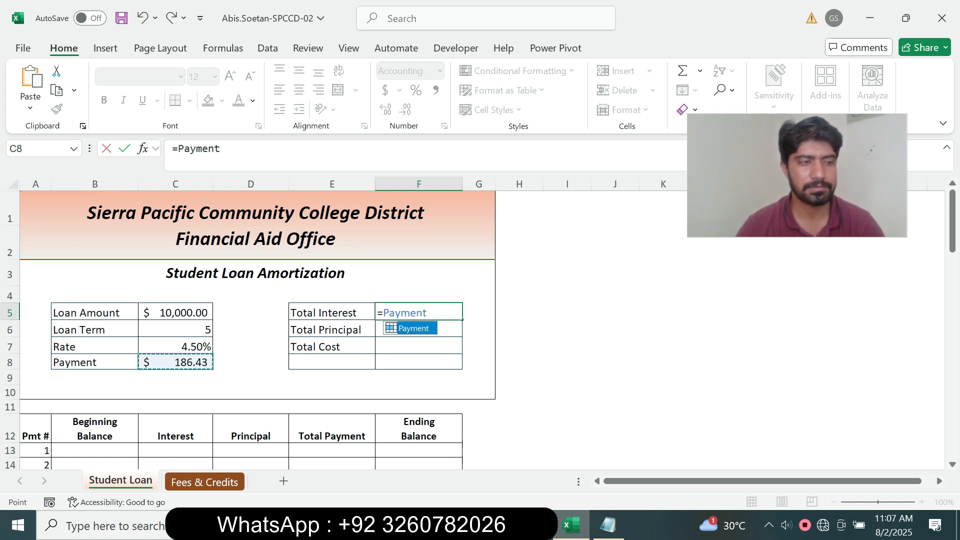
Step: Check instruction 4c in the PDF and extend the F5 formula in Excel to multiply Payment by the Loan_Term cell C6
key(alt+Tab)
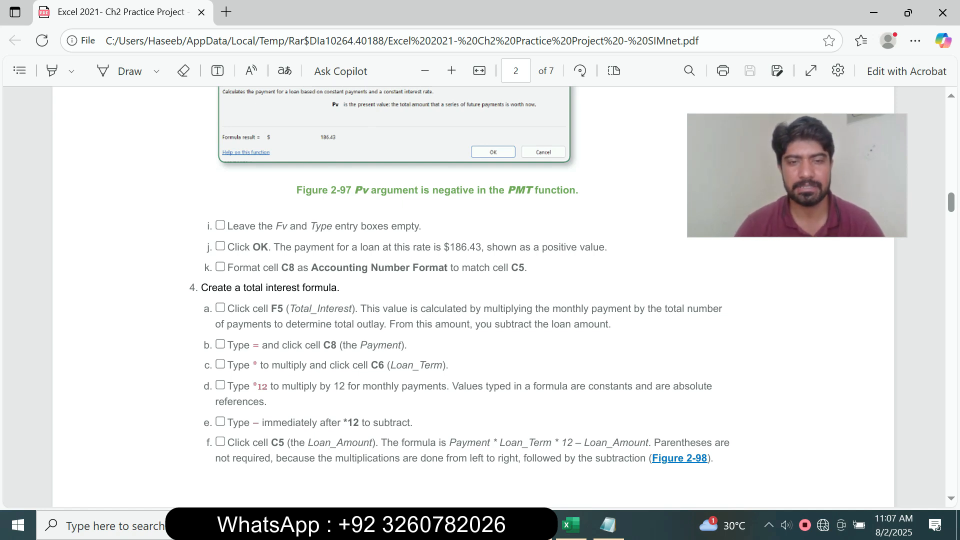
click(571, 525)
click(218, 149)
text(*)
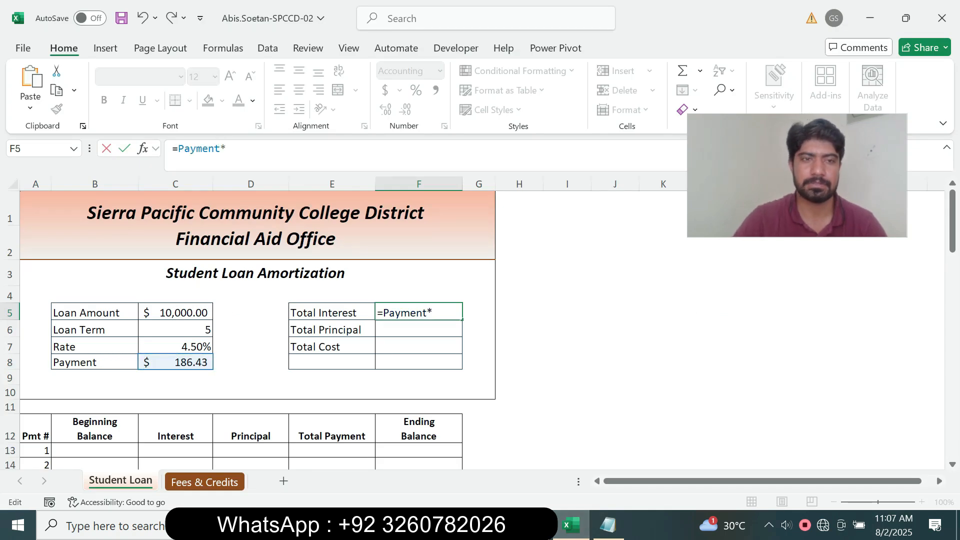
click(175, 330)
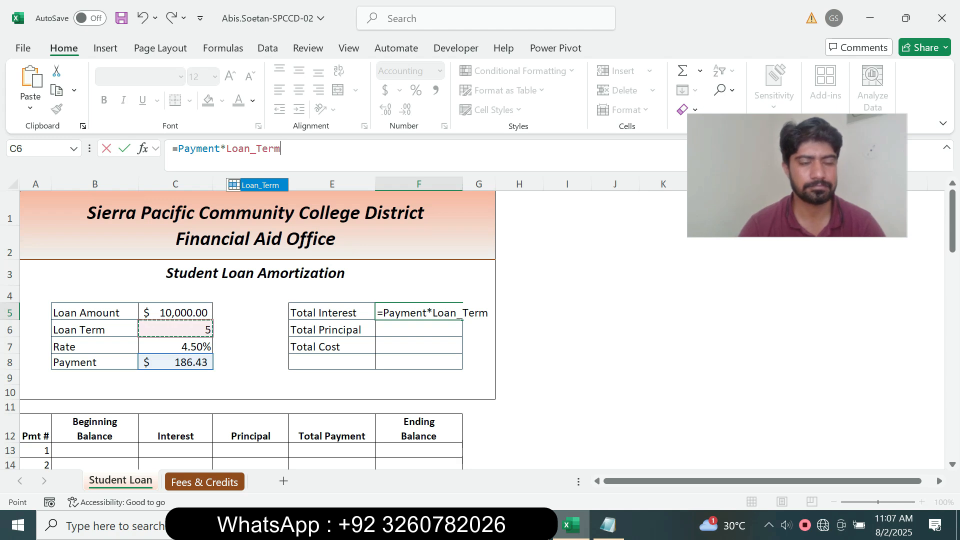
Step: Check instruction 4d in the PDF and extend the F5 formula in Excel to multiply by 12 for monthly payments
key(alt+Tab)
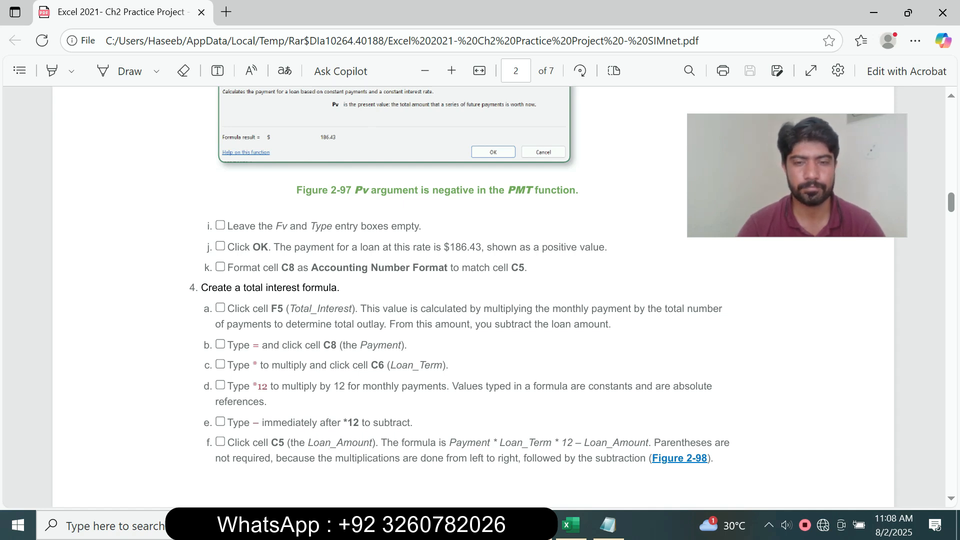
key(alt+Tab)
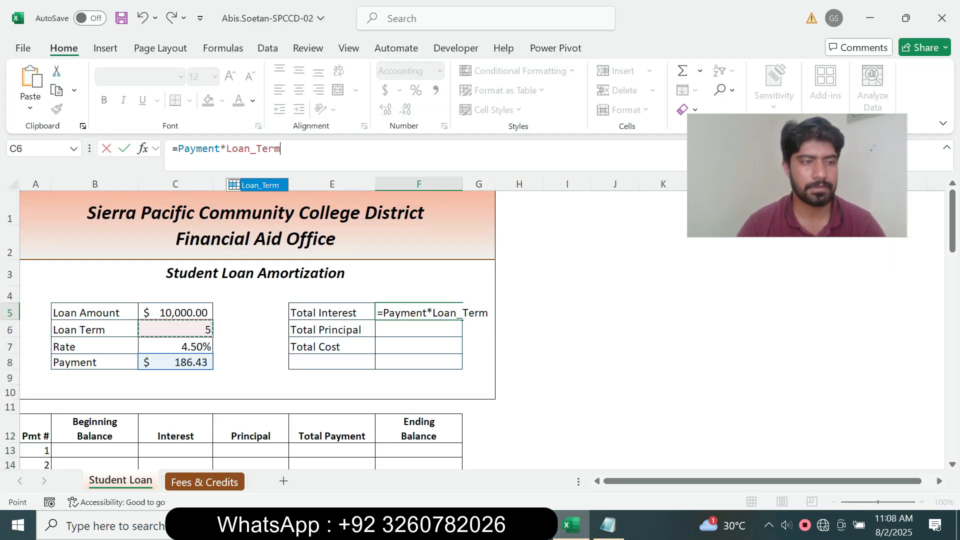
text(*)
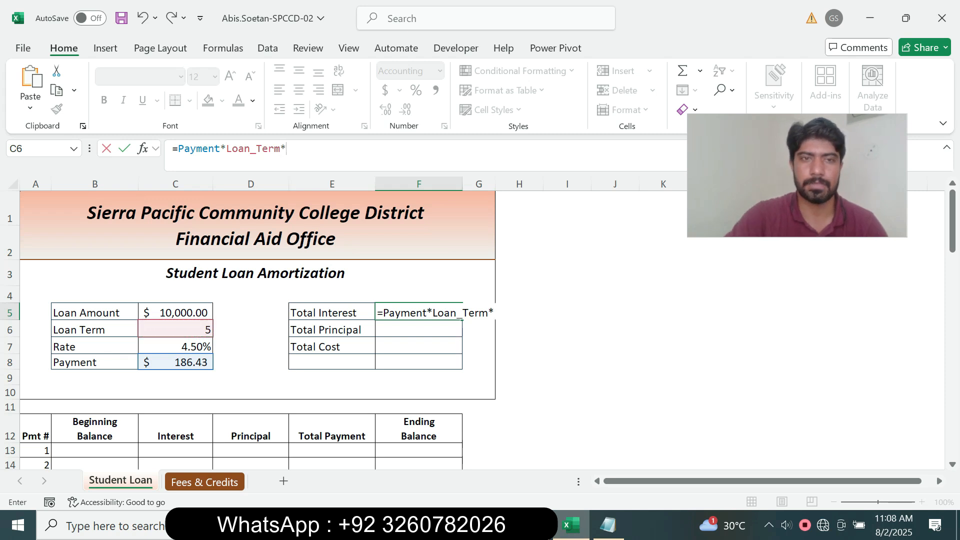
text(12)
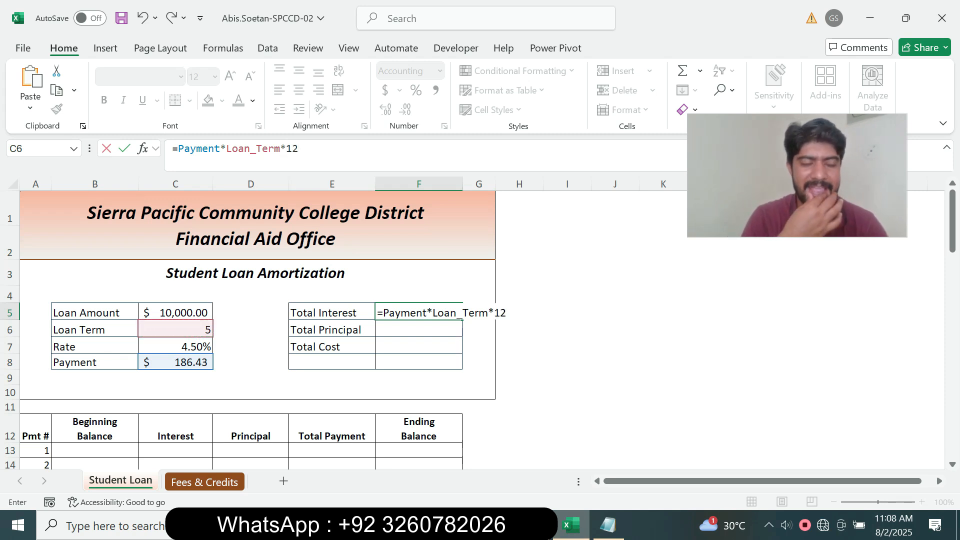
Step: Following instructions 4e and 4f in the PDF, subtract Loan_Amount cell C5 in the Excel F5 formula and enter it as =Payment*Loan_Term*12-Loan_Amount
key(alt+Tab)
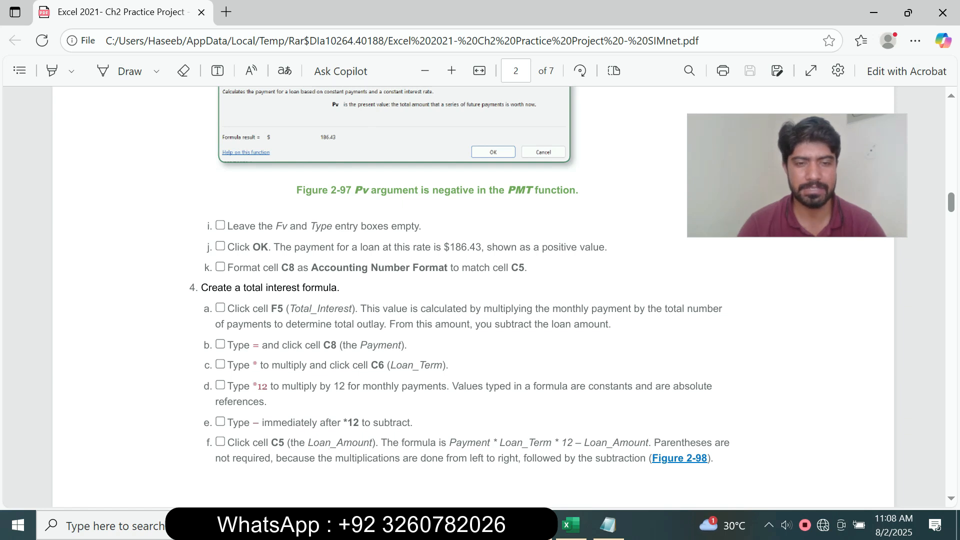
click(570, 524)
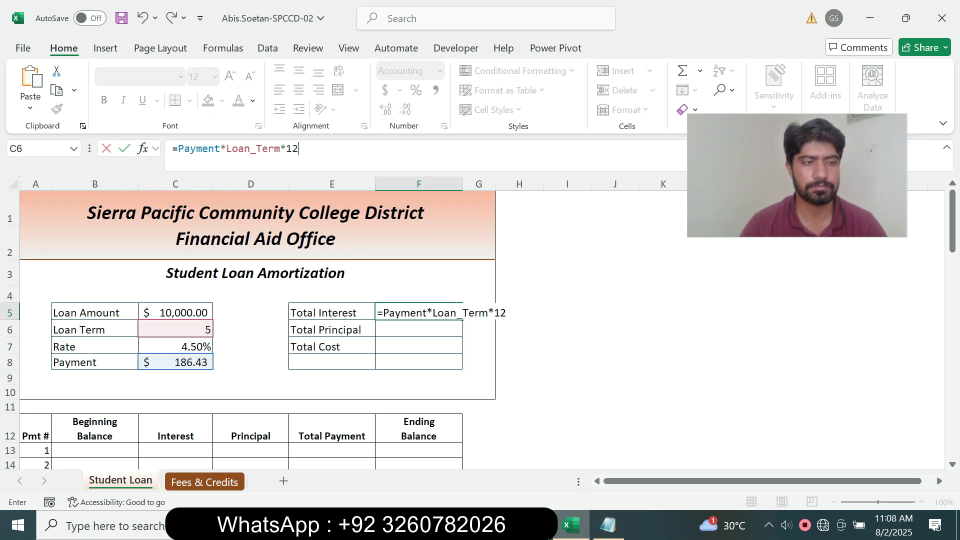
text(-)
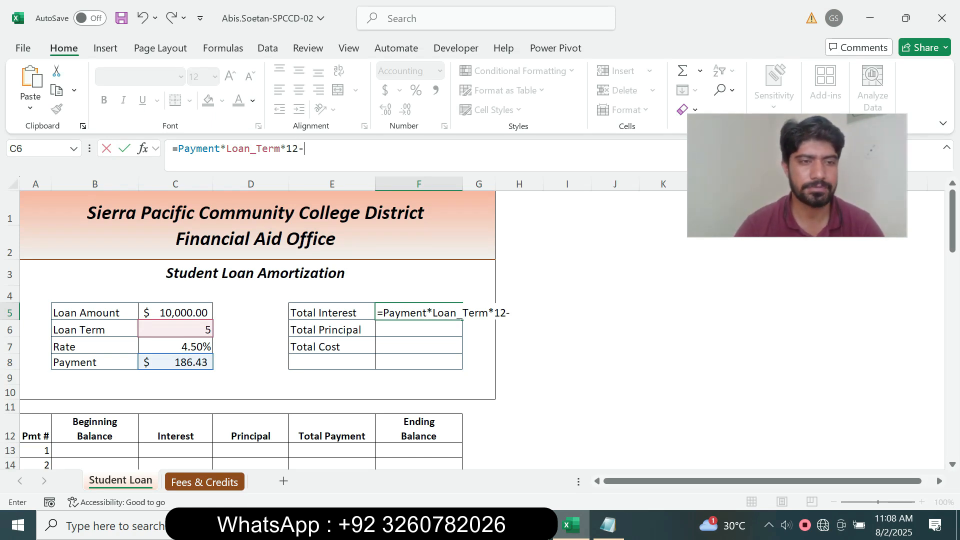
click(175, 312)
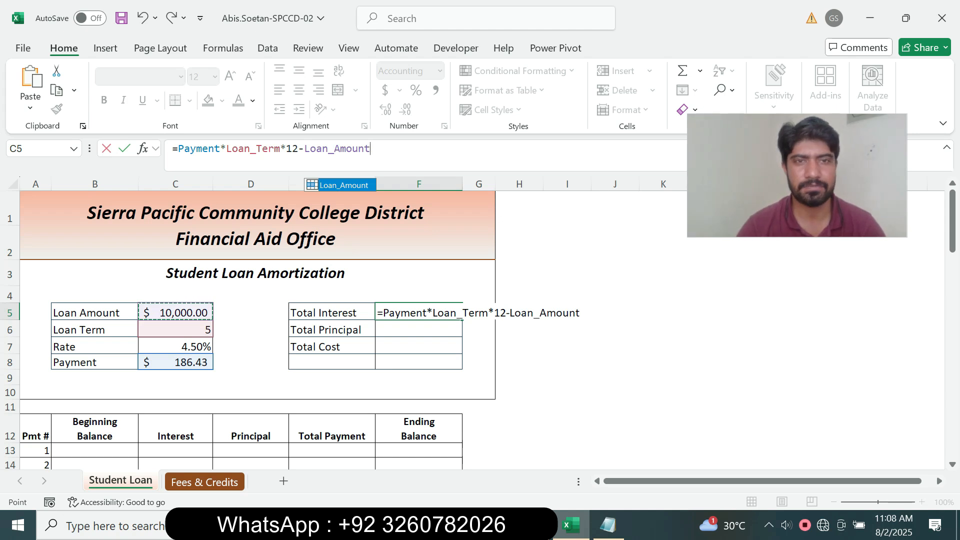
text())
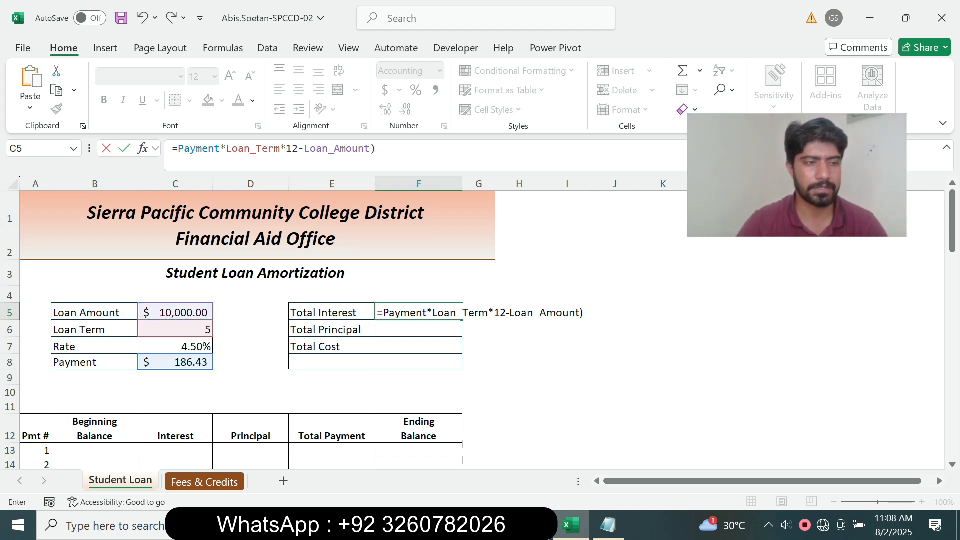
key(Return)
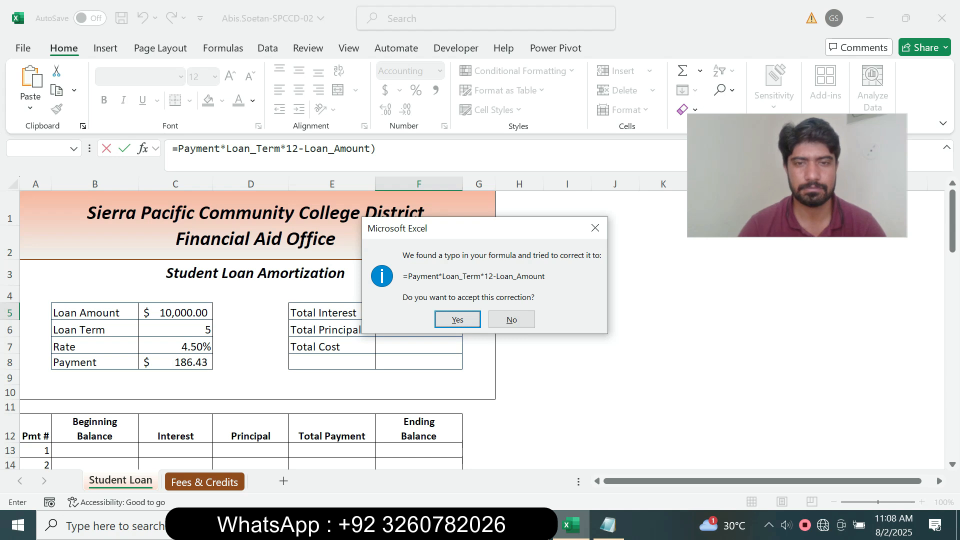
key(Return)
click(419, 312)
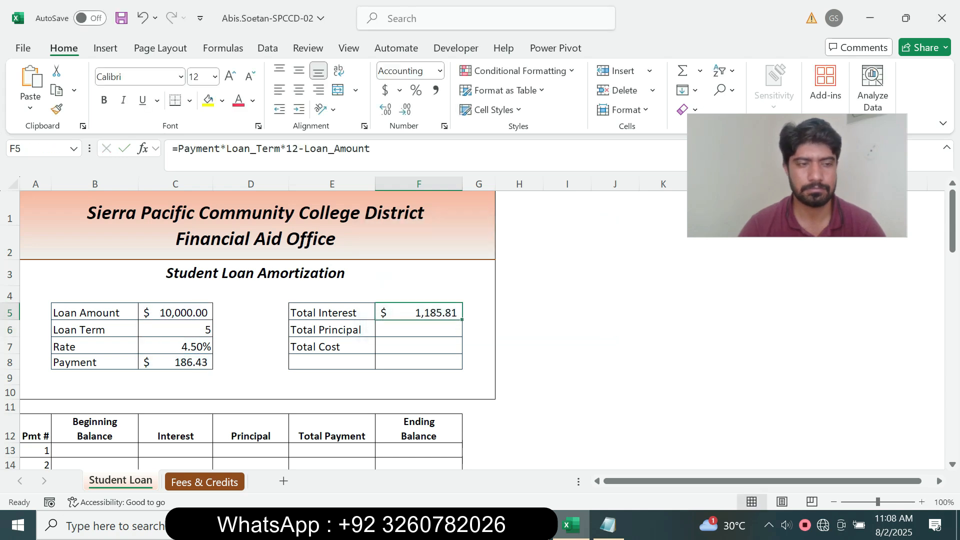
Step: Compare the formula and result in Excel cell F5 with Figure 2-98 and instruction 4g in the PDF
key(alt+Tab)
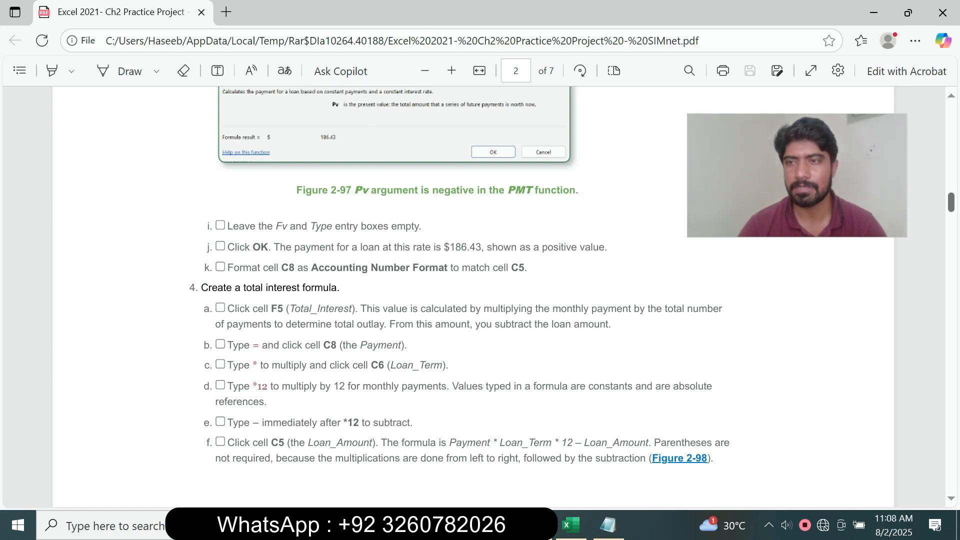
scroll(473, 298, down, 5)
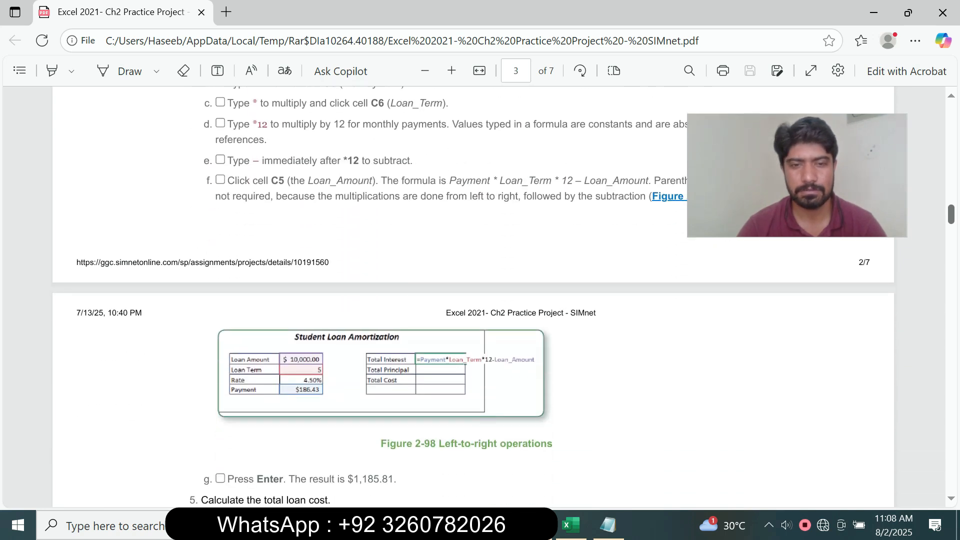
scroll(473, 298, down, 1)
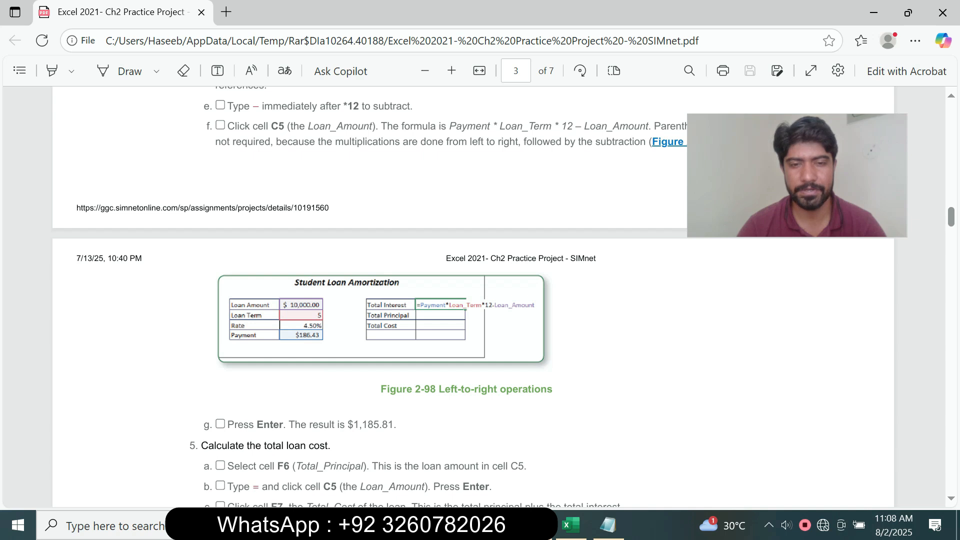
click(571, 524)
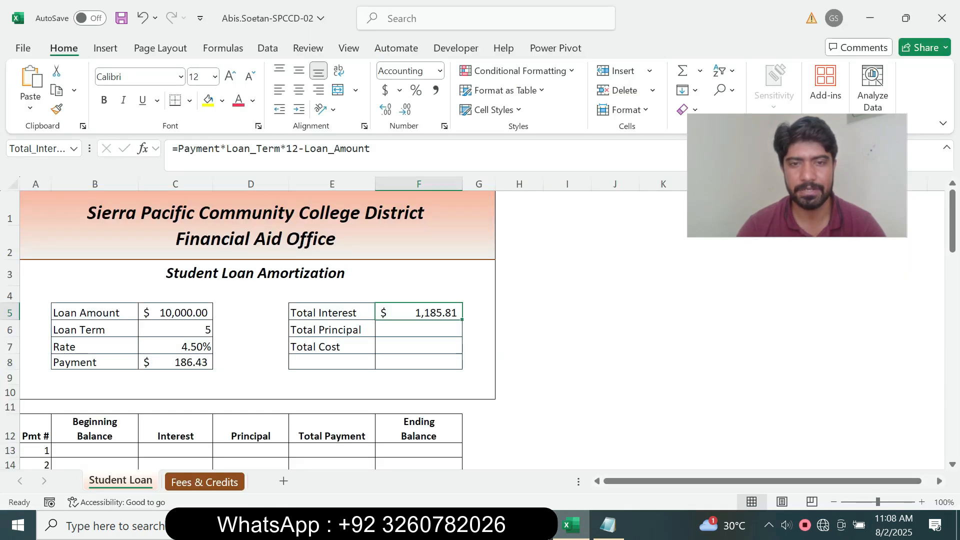
Step: Read section 5 of the PDF instructions on calculating the total loan cost, focusing on instruction 5a for cell F6
key(alt+Tab)
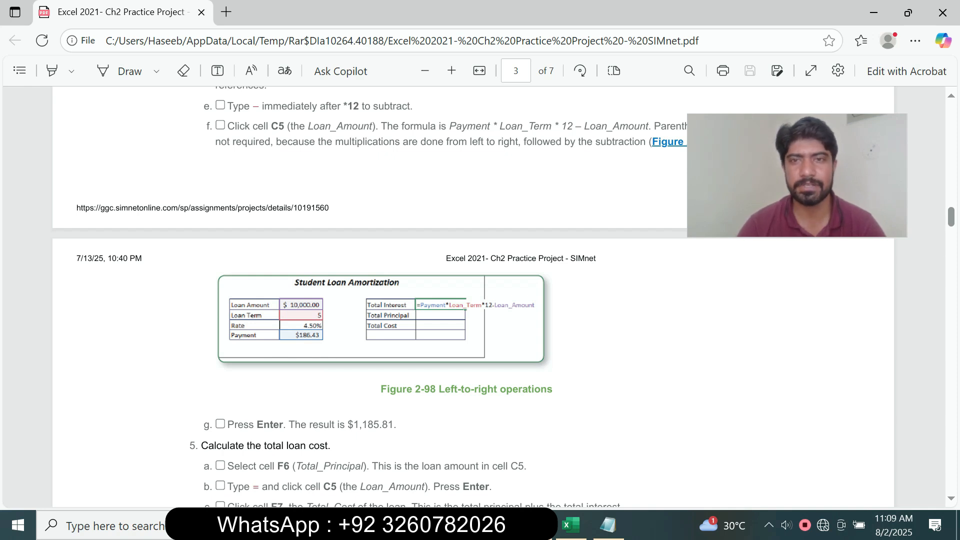
scroll(473, 297, down, 4)
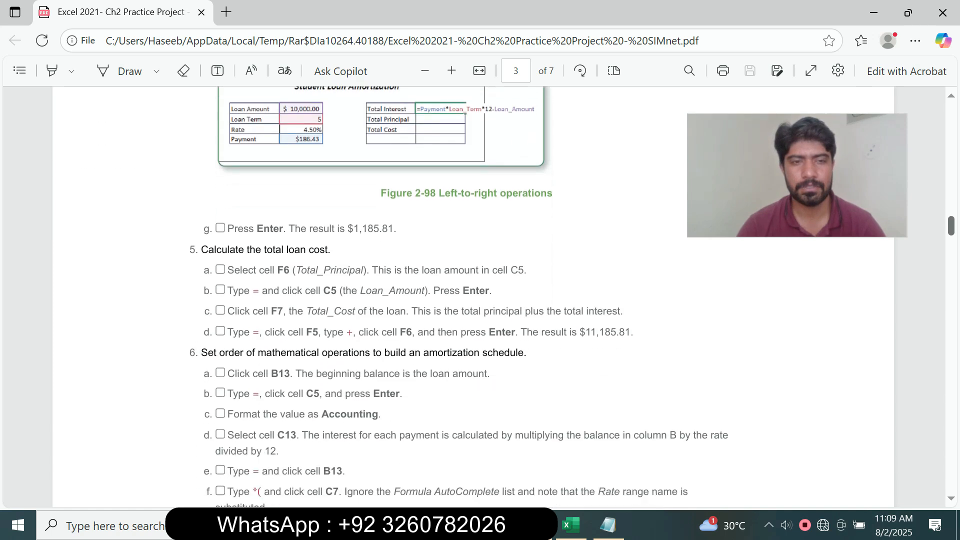
drag(200, 250, 633, 331)
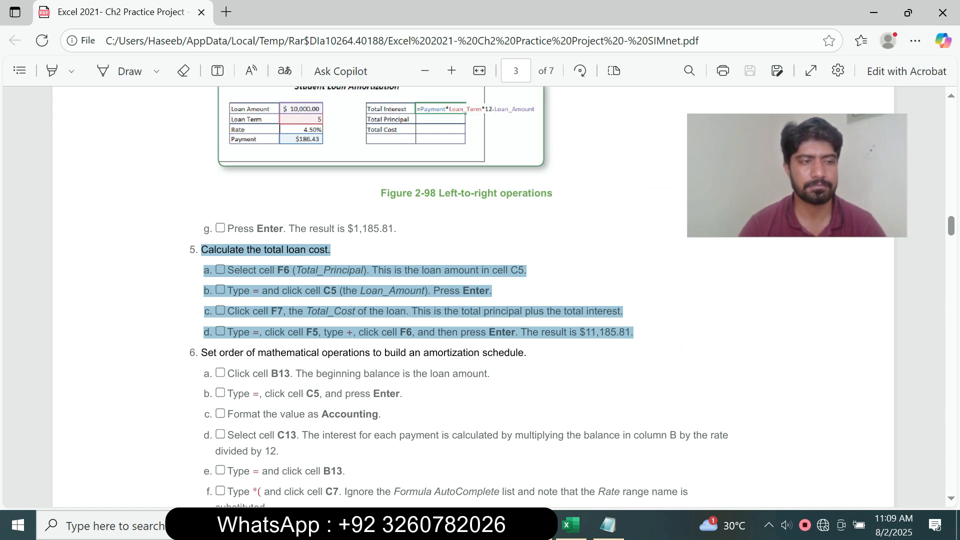
click(643, 333)
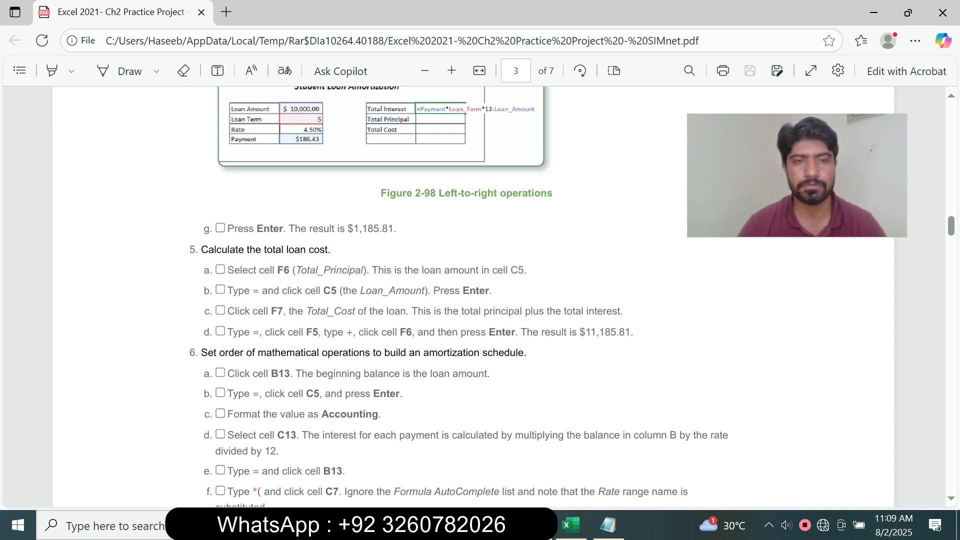
drag(225, 271, 532, 270)
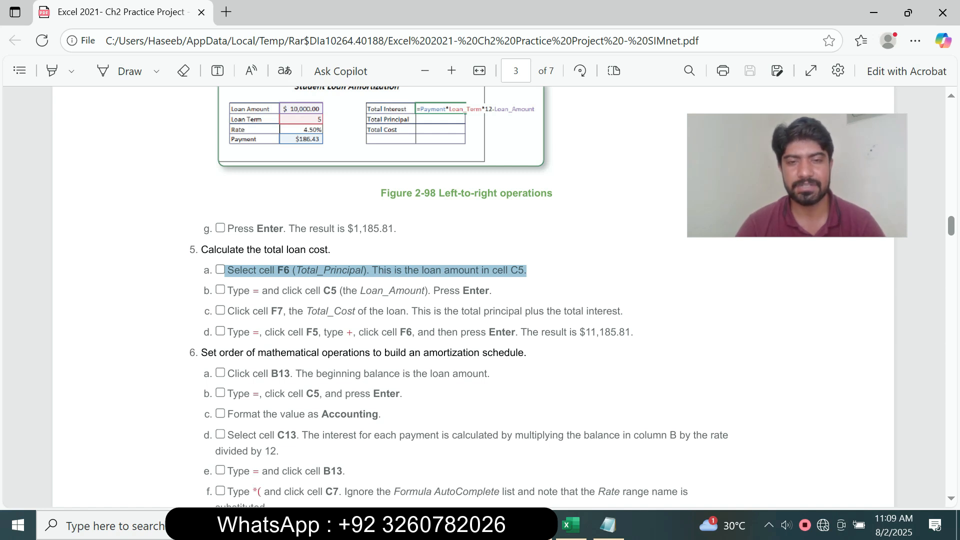
click(376, 271)
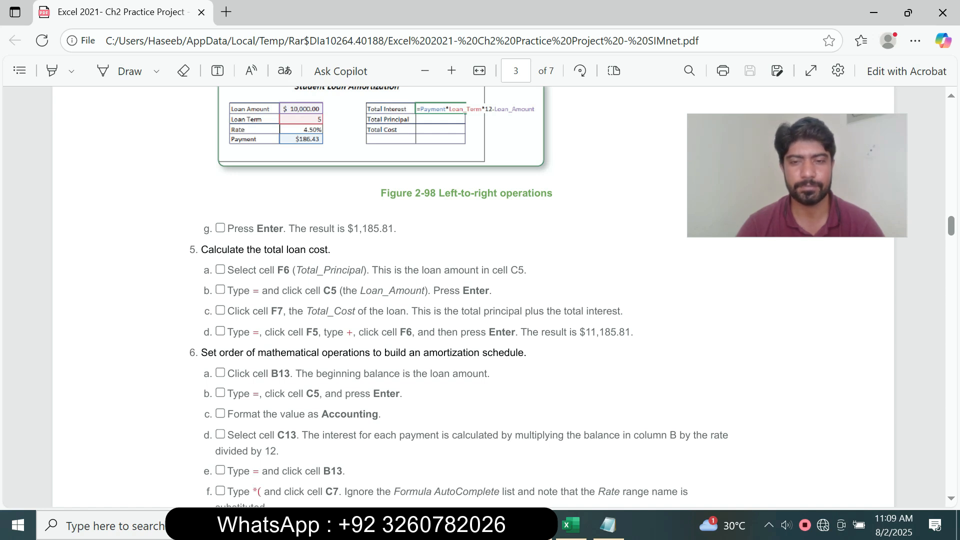
Step: Enter the Total Principal formula =Loan_Amount in Excel cell F6 by referencing cell C5, checking instructions 5a and 5b in the PDF
click(571, 524)
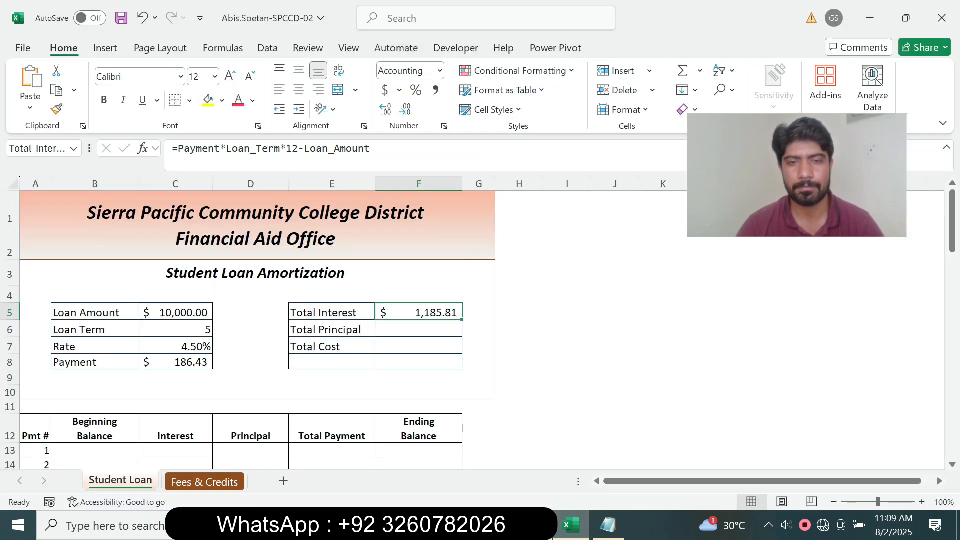
key(alt+Tab)
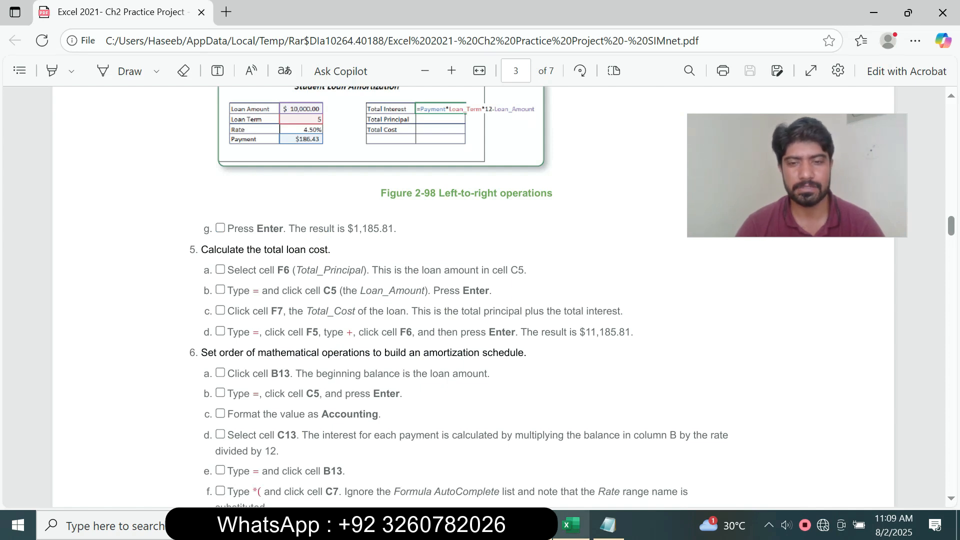
key(alt+Tab)
click(419, 329)
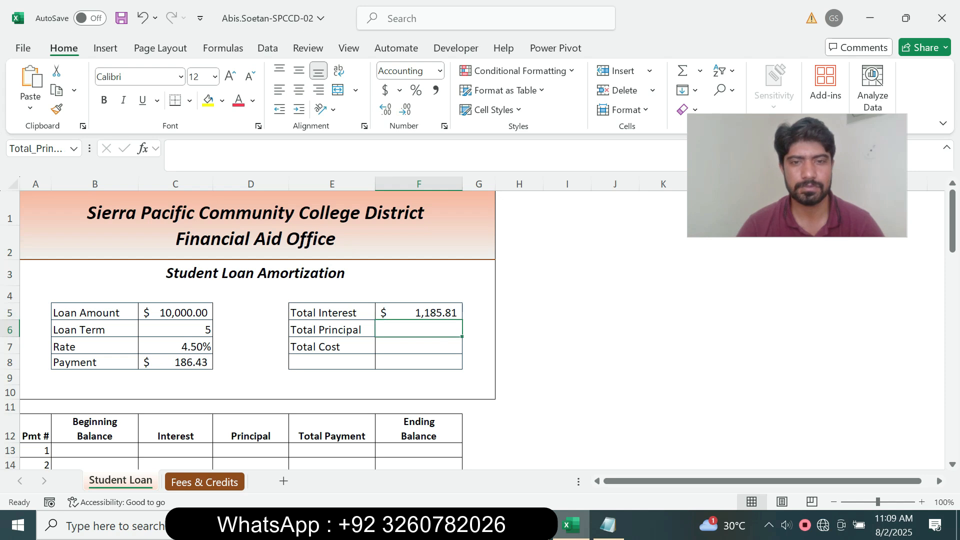
key(alt+Tab)
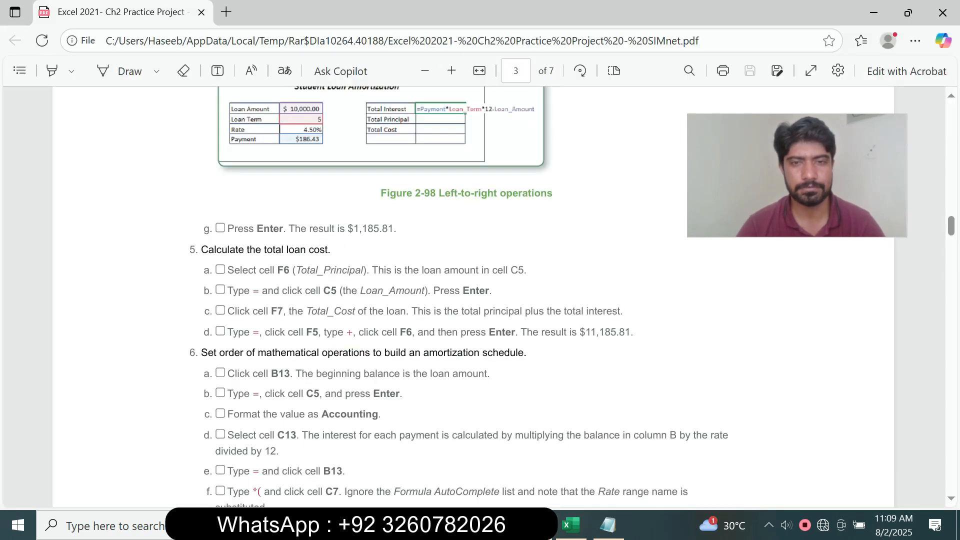
key(alt+Tab)
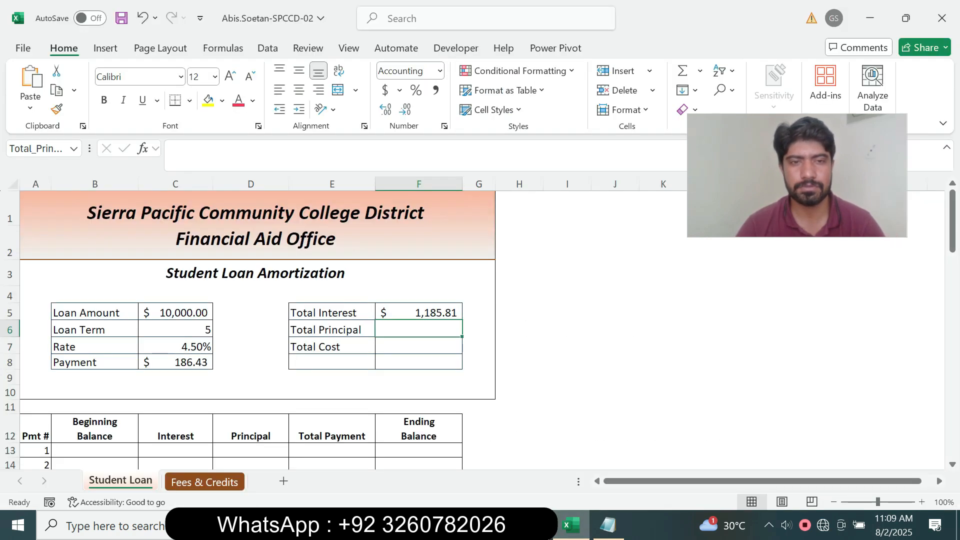
text(=)
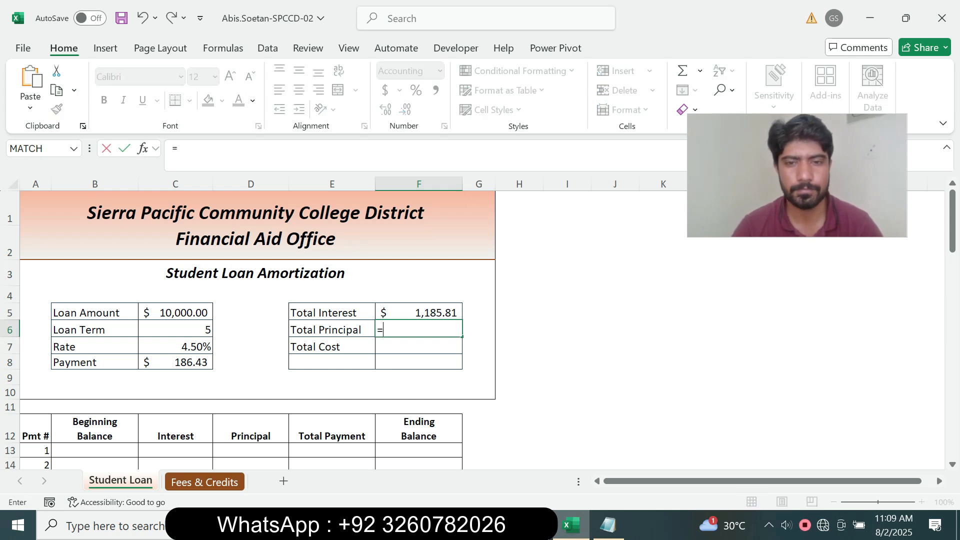
key(alt+Tab)
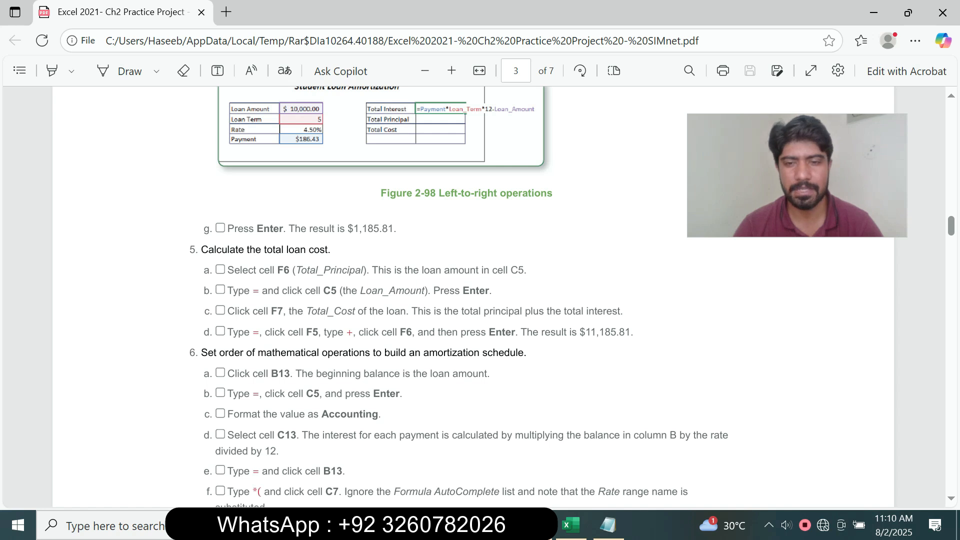
key(alt+Tab)
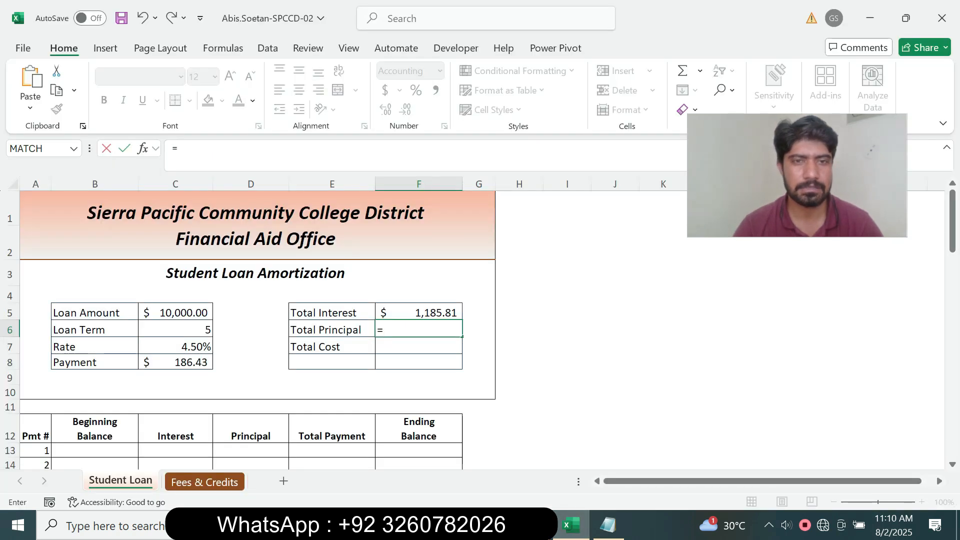
click(175, 312)
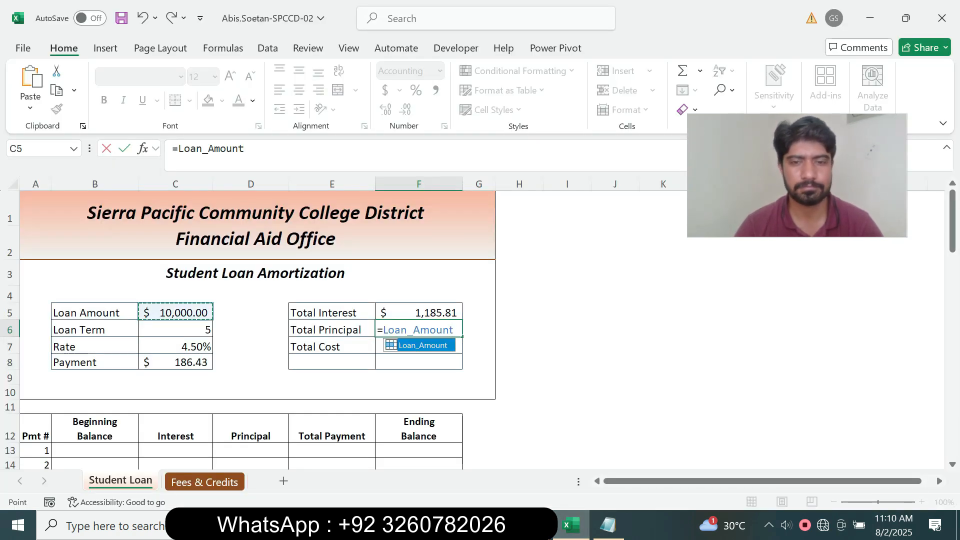
click(535, 525)
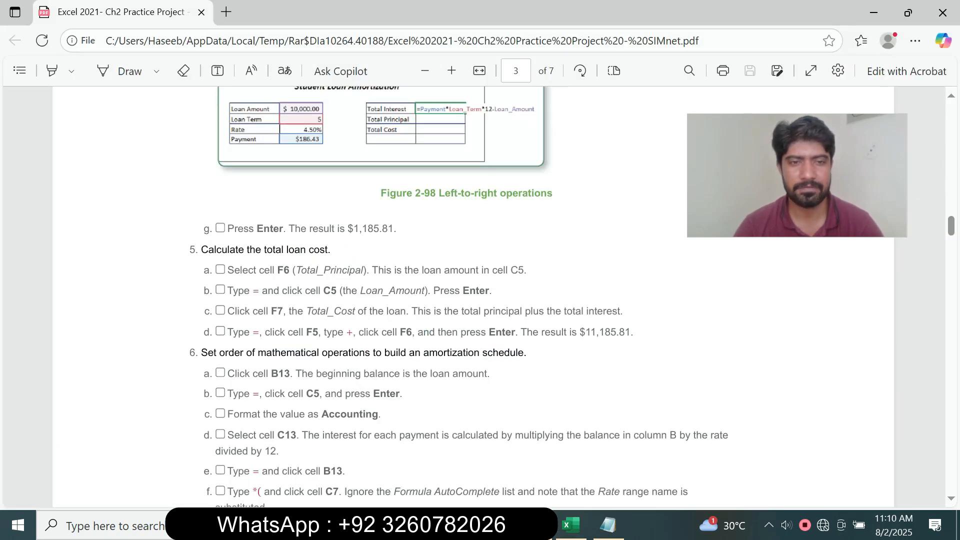
click(570, 525)
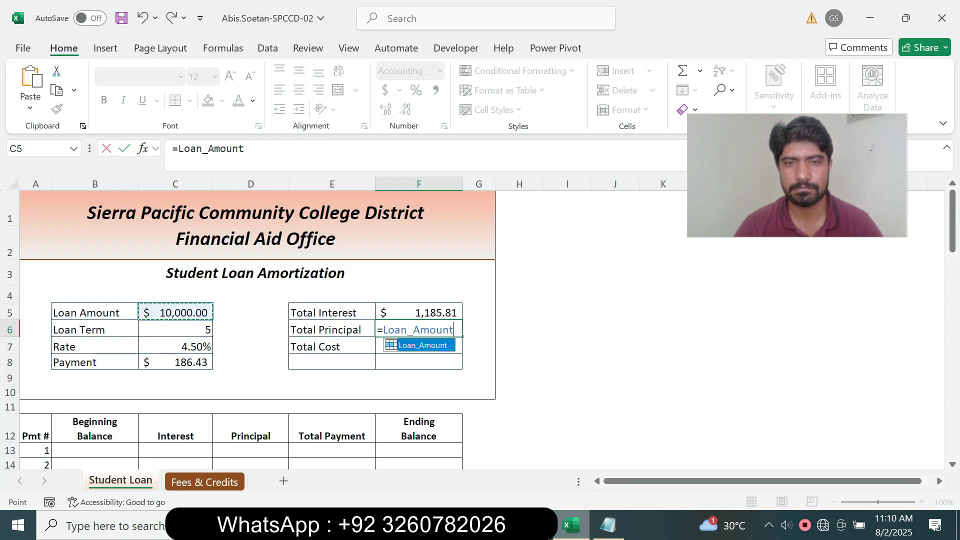
key(Return)
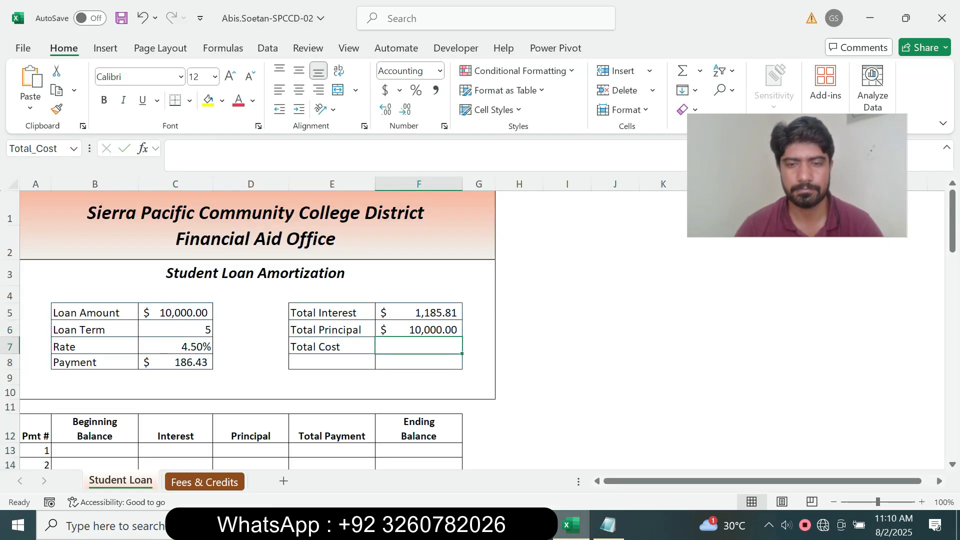
Step: Read instructions 5c and 5d in the PDF on calculating the Total_Cost, and check them against cell F7 in Excel
key(alt+Tab)
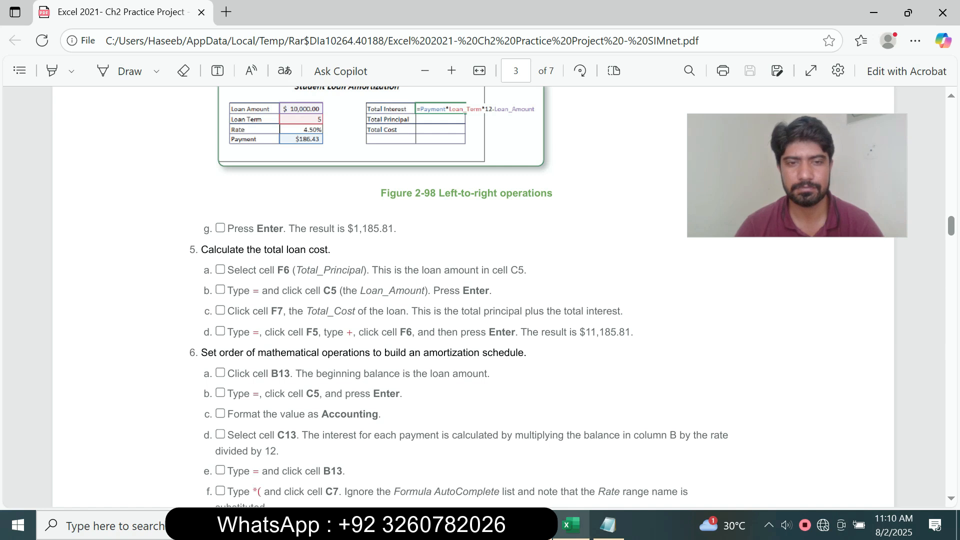
drag(240, 312, 388, 312)
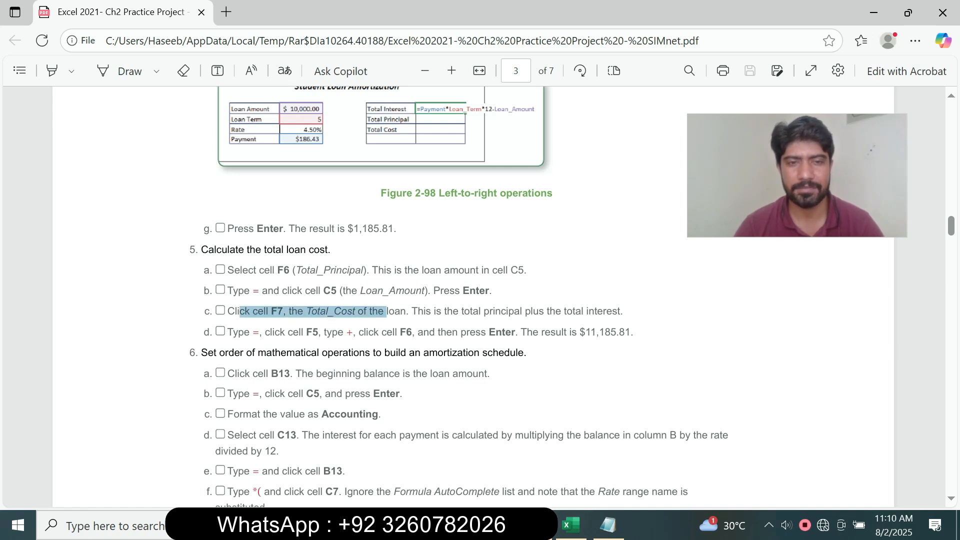
click(389, 312)
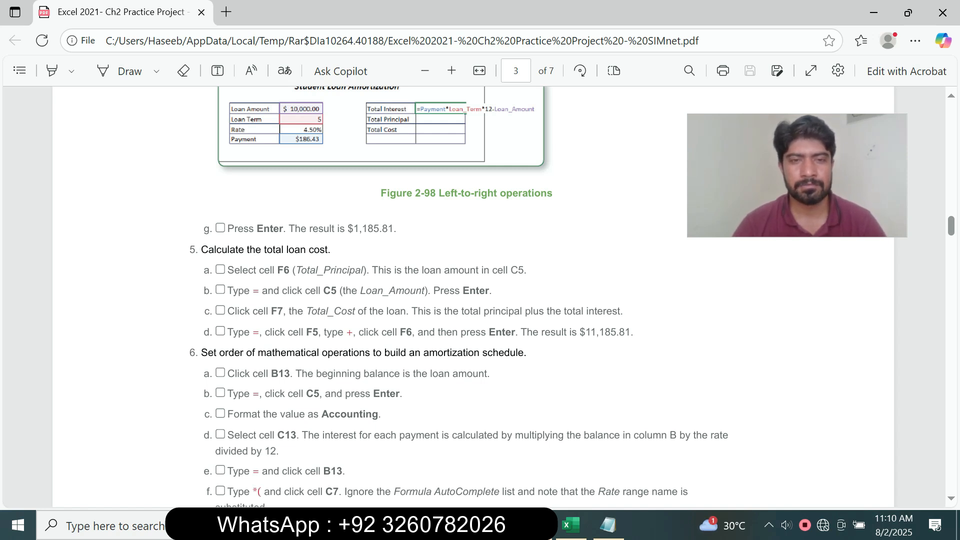
drag(226, 311, 633, 332)
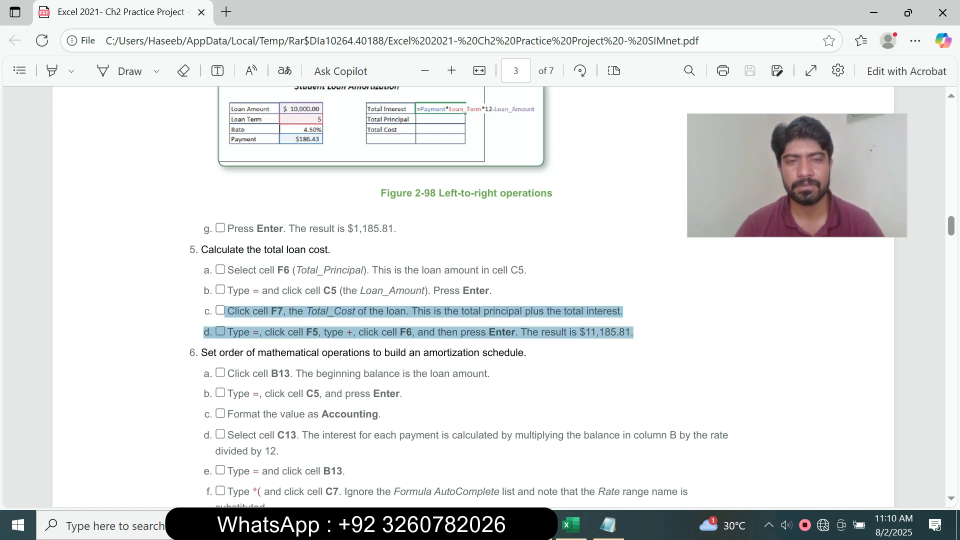
click(571, 524)
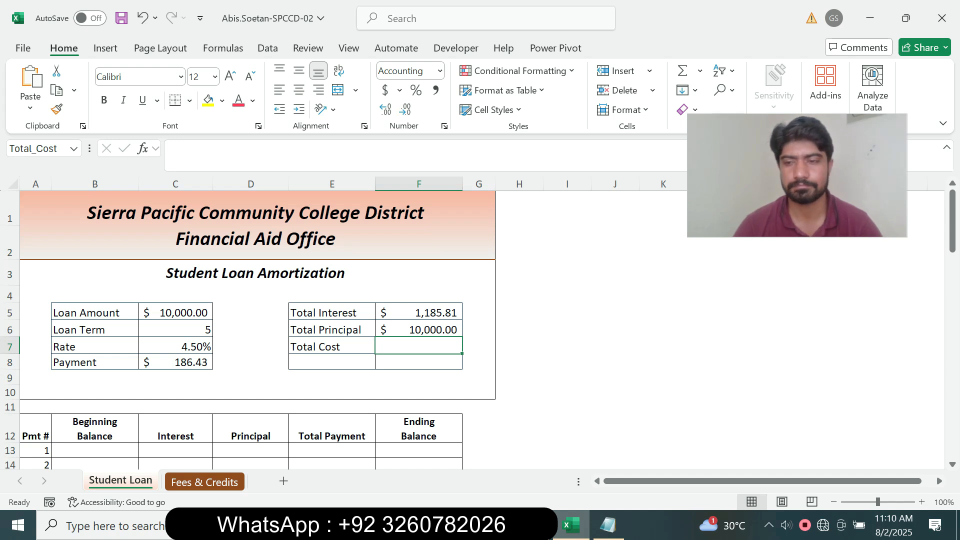
key(alt+Tab)
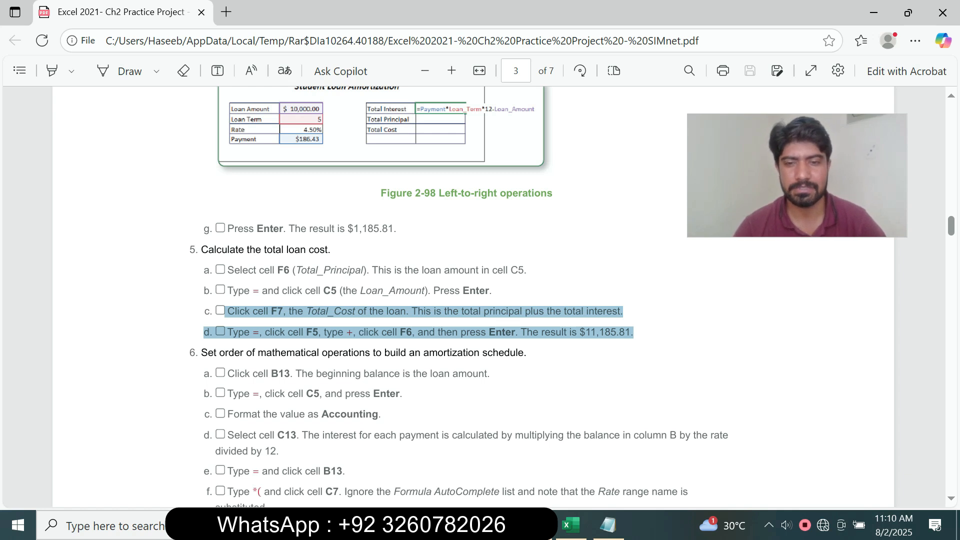
key(alt+Tab)
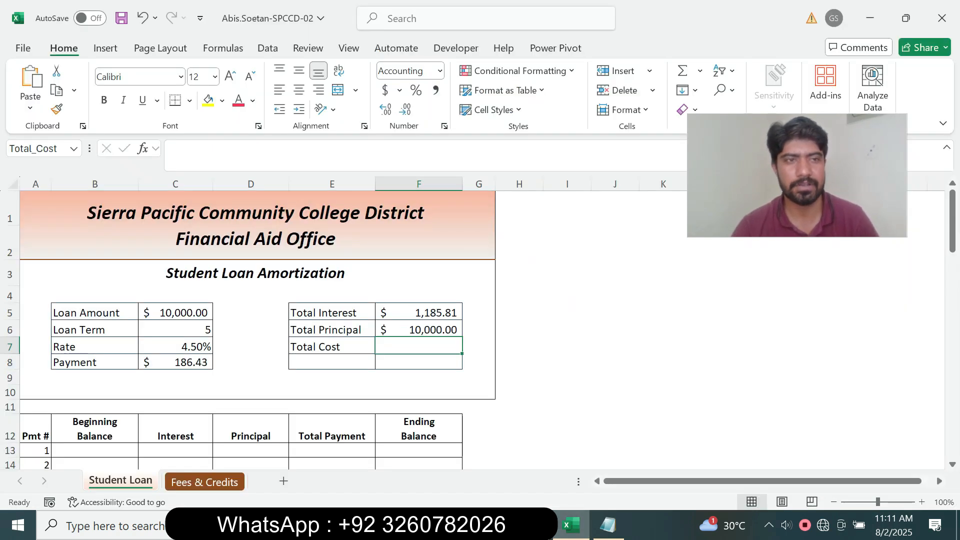
key(alt+Tab)
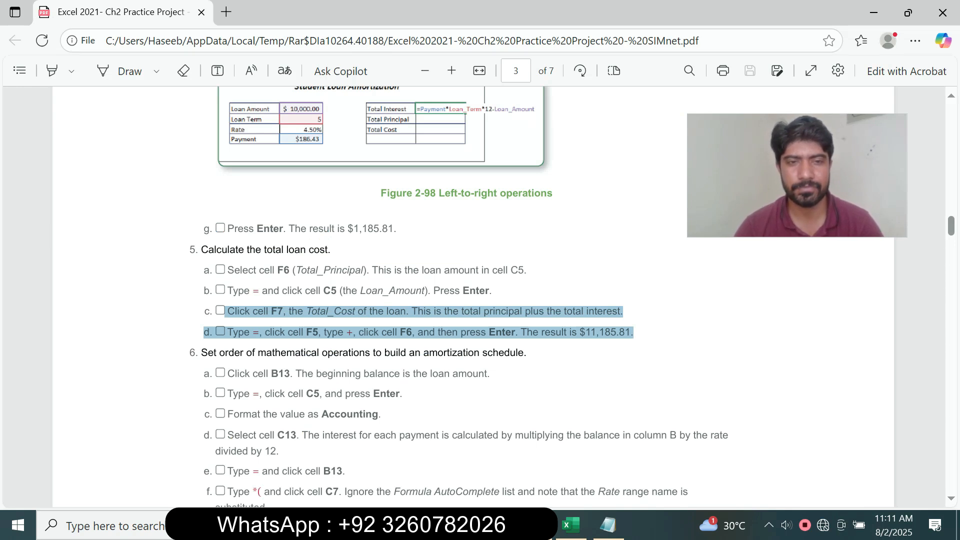
key(alt+Tab)
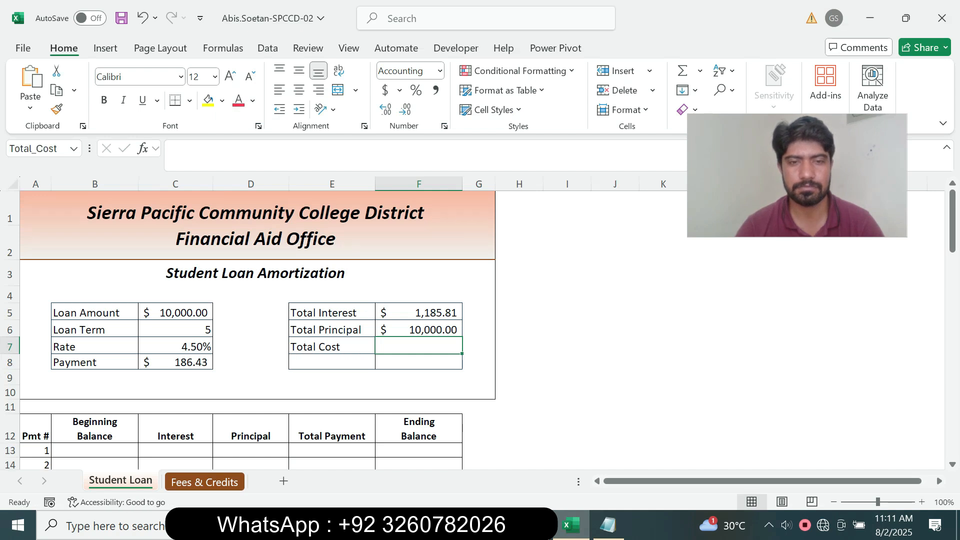
key(alt+Tab)
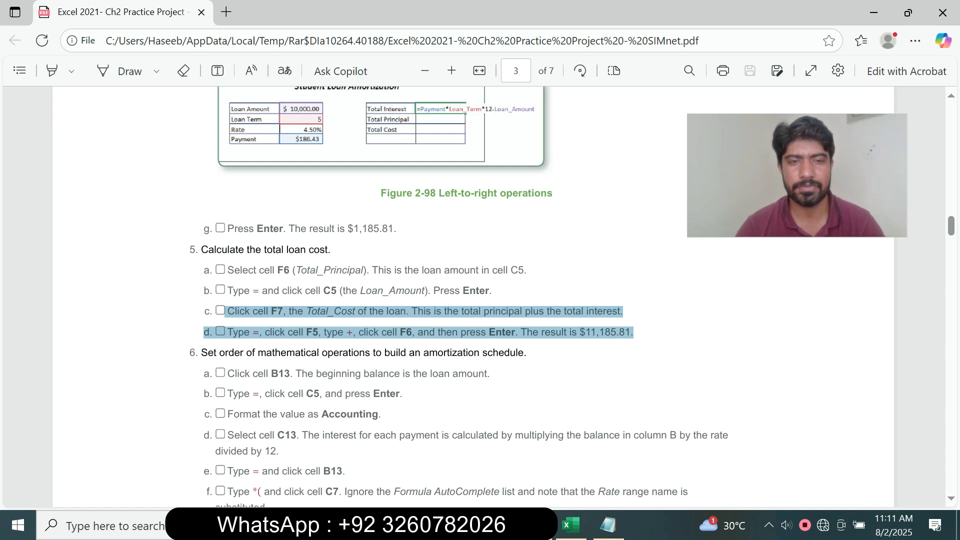
key(alt+Tab)
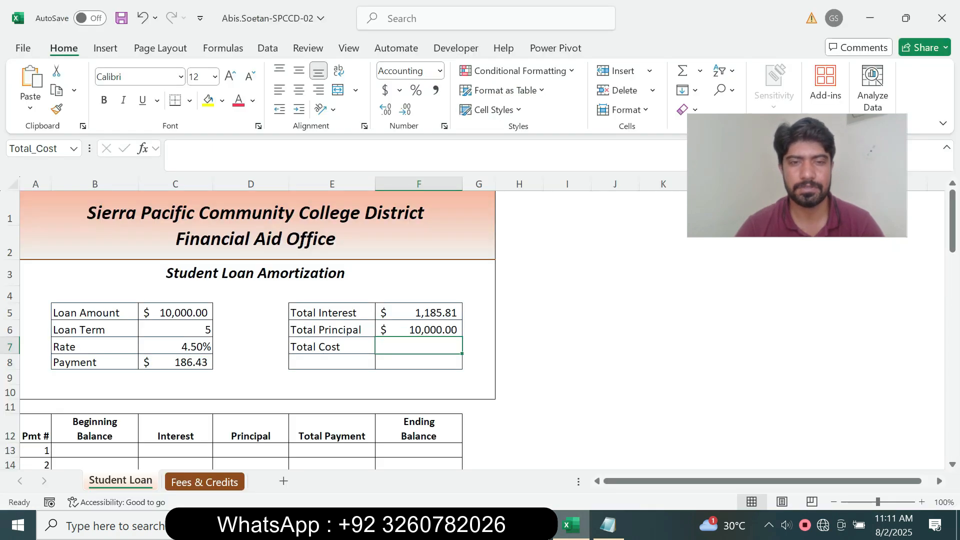
Step: Enter the Total Cost formula =Total_Interest+Total_Principal in Excel cell F7 by referencing cells F5 and F6, rechecking instruction 5d in the PDF
text(=)
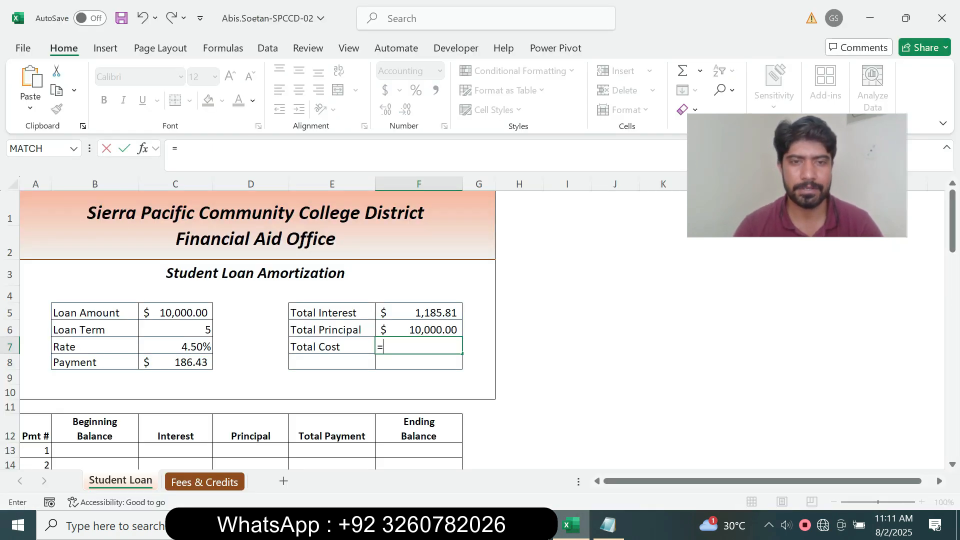
click(418, 313)
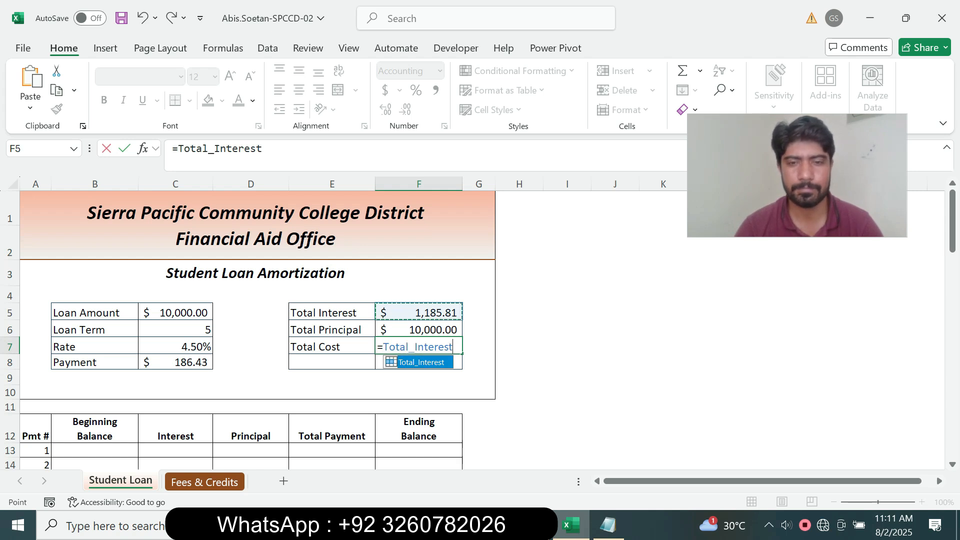
key(alt+Tab)
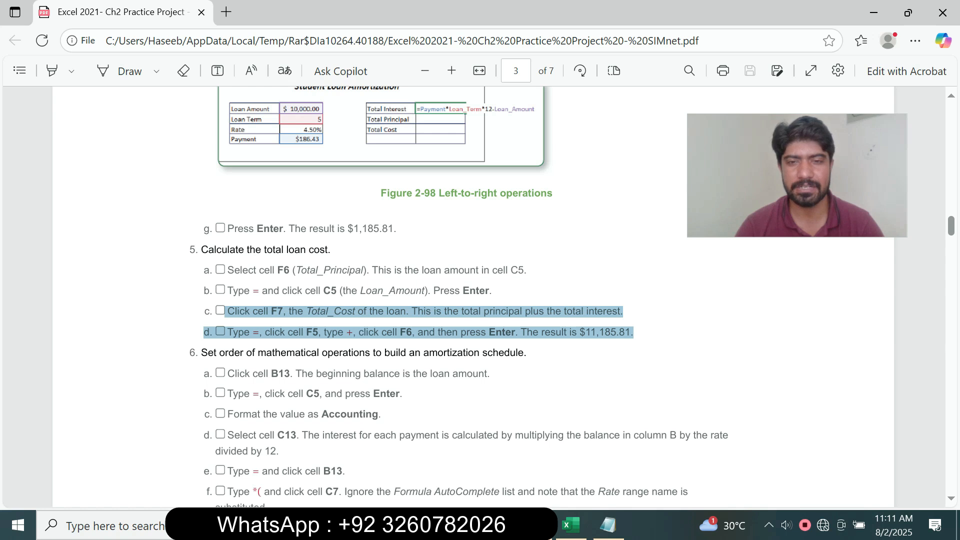
key(alt+Tab)
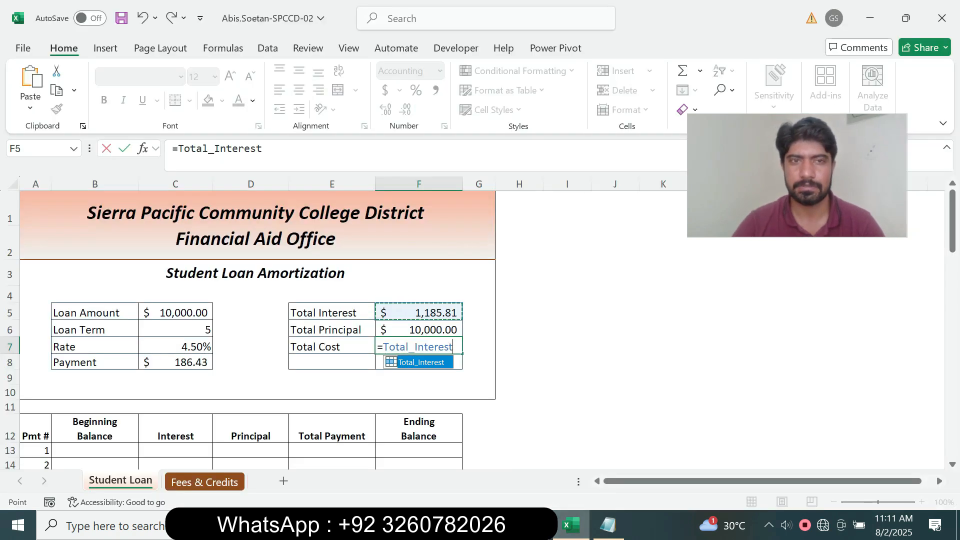
click(264, 149)
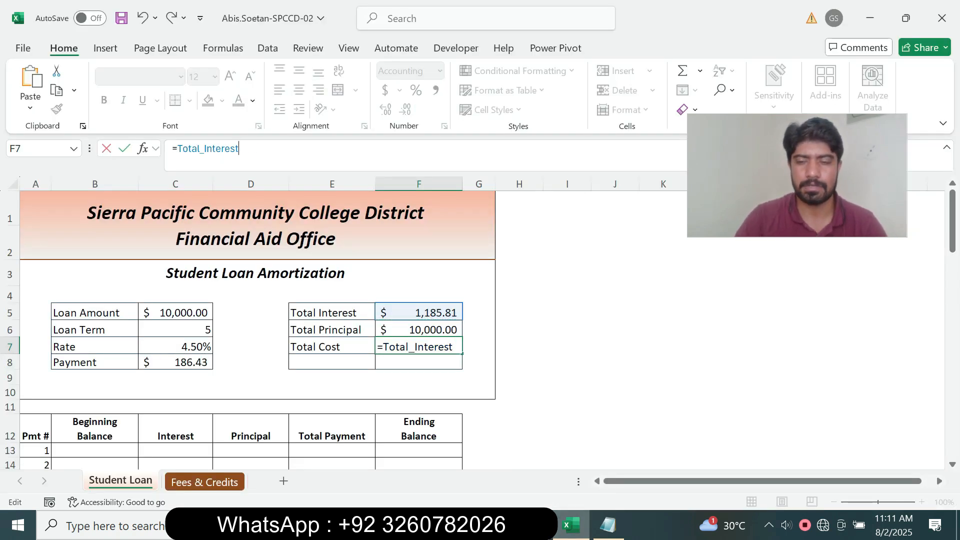
text(+)
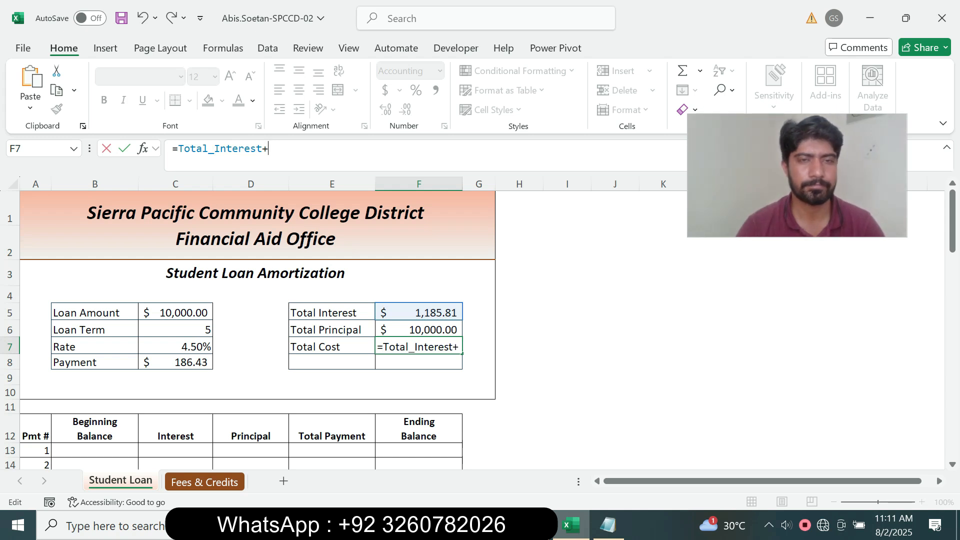
key(alt+Tab)
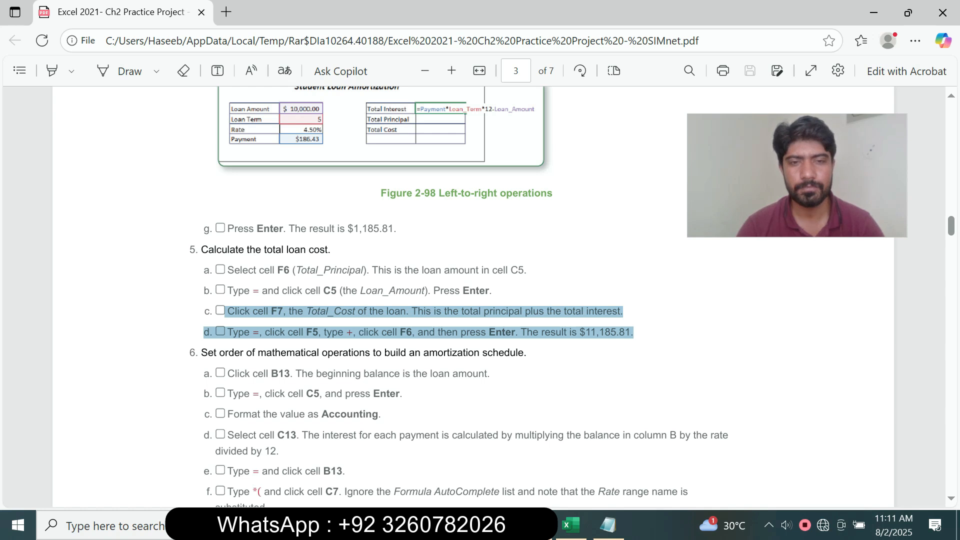
key(alt+Tab)
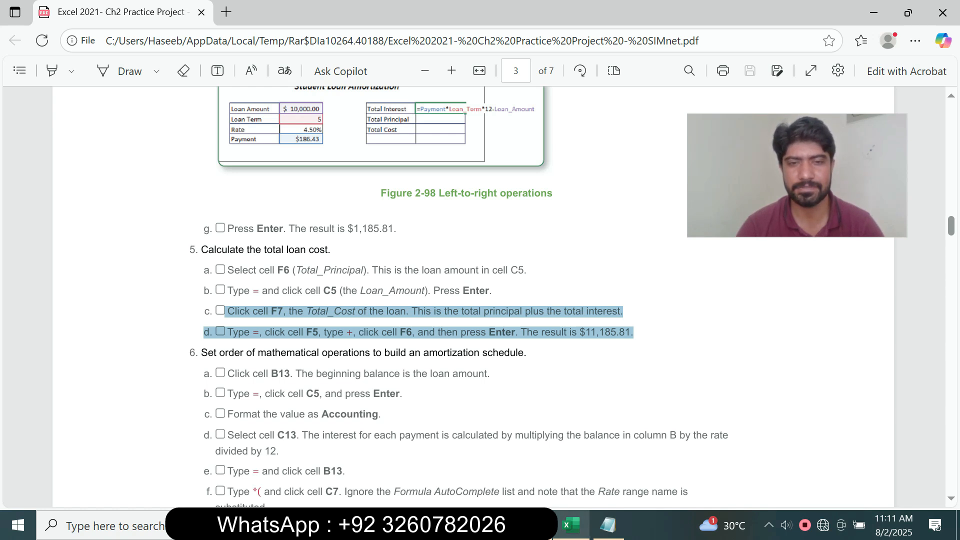
text(Total_Principal)
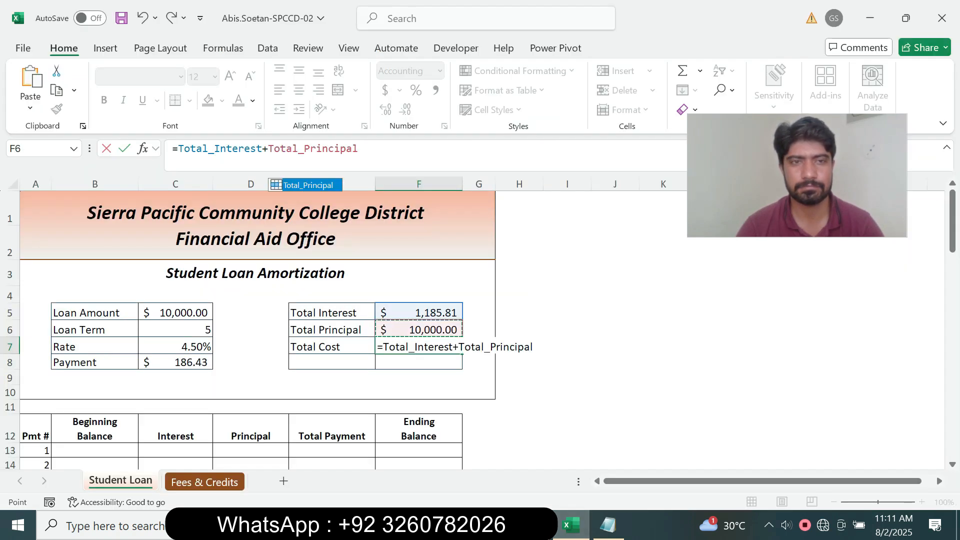
key(Return)
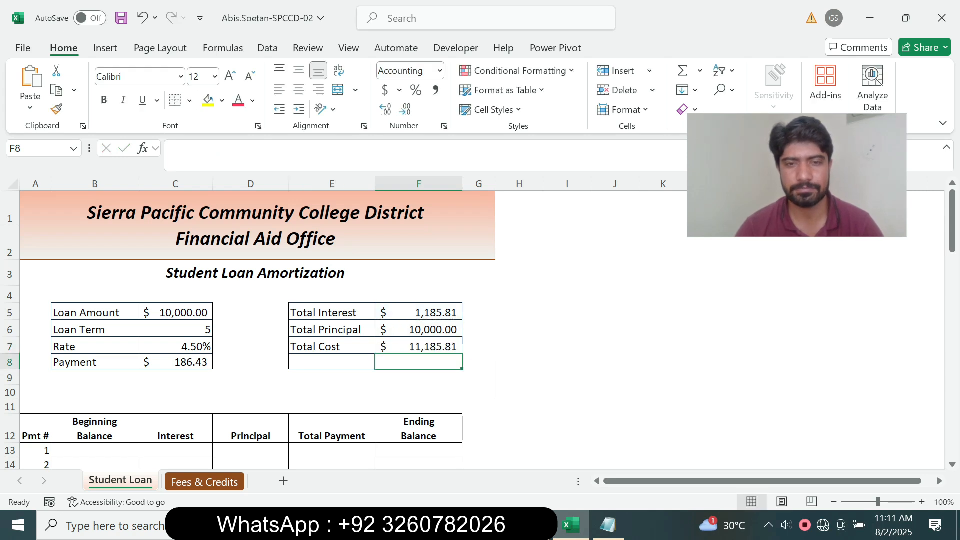
Step: Compare Excel cell F7 with instruction 5d, and read PDF section 6 on building the amortization schedule, focusing on instruction 6a for cell B13
key(alt+Tab)
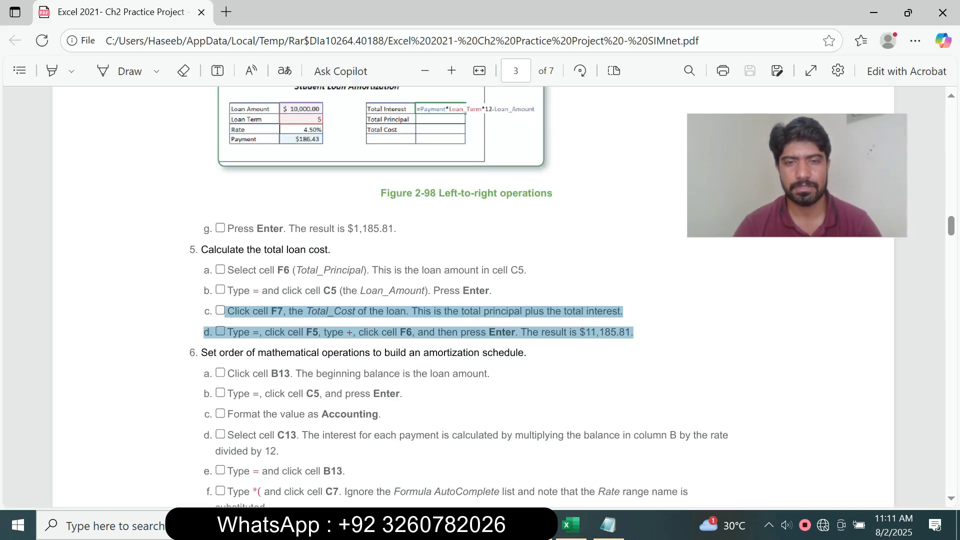
click(380, 353)
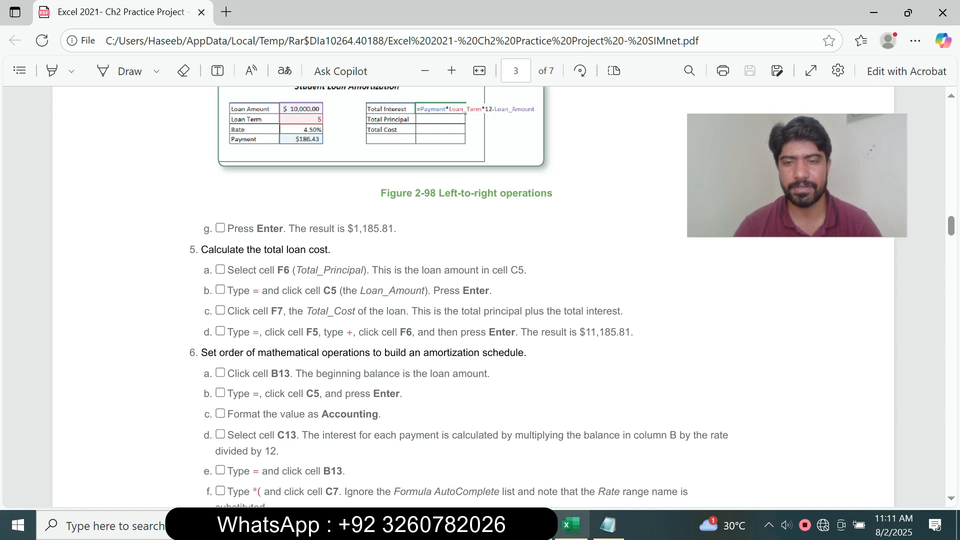
key(alt+Tab)
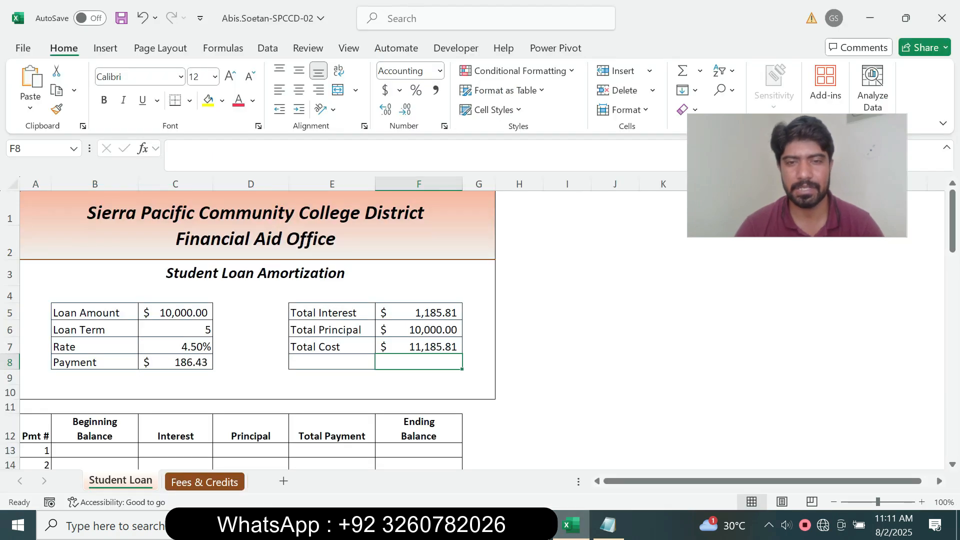
key(alt+Tab)
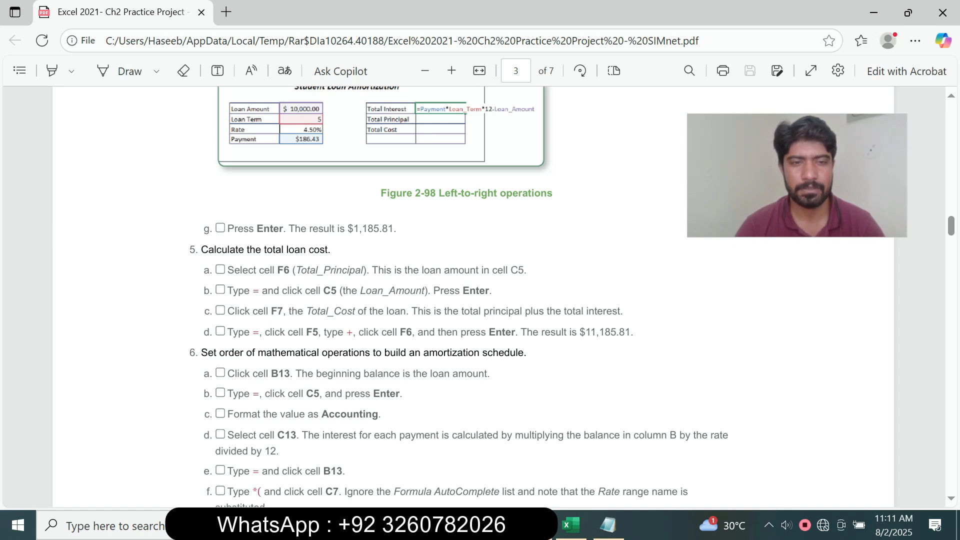
drag(198, 352, 611, 478)
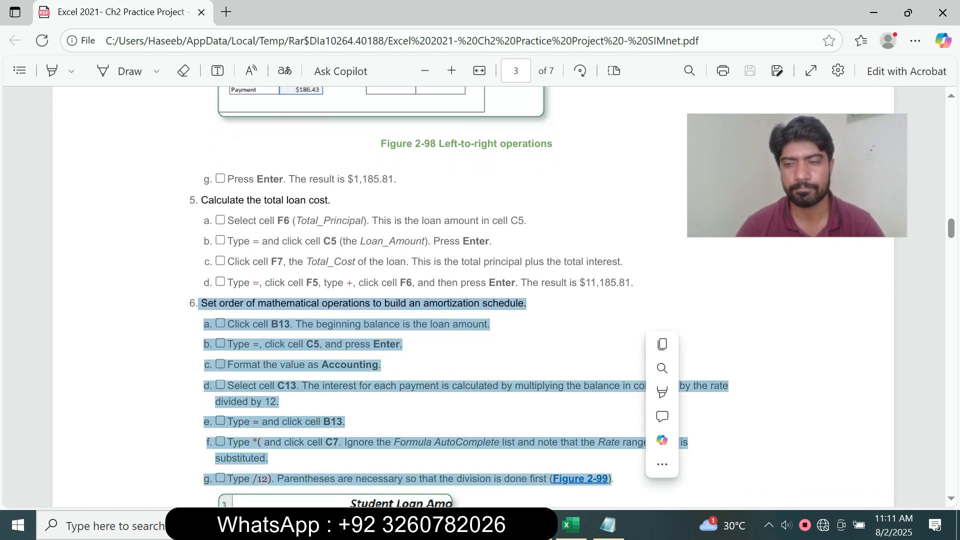
scroll(472, 296, down, 3)
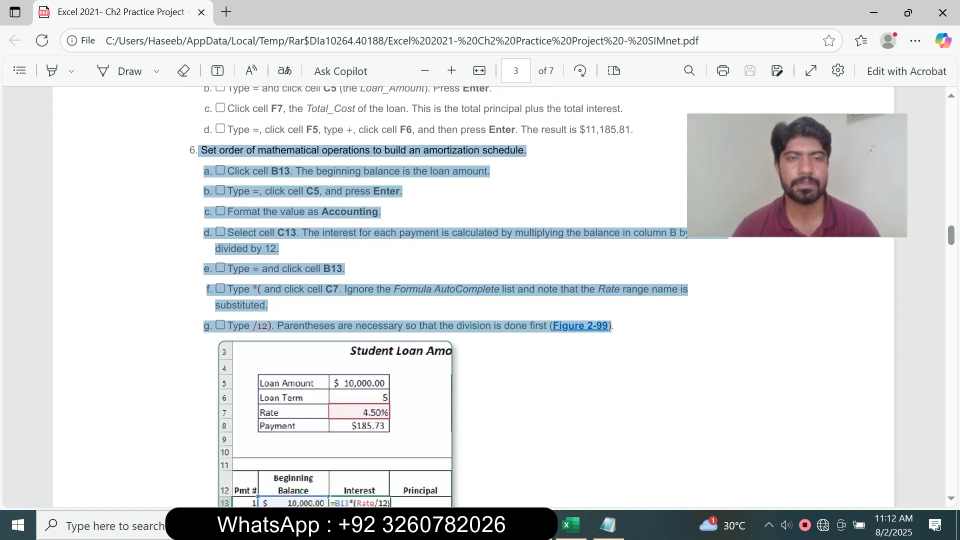
click(611, 479)
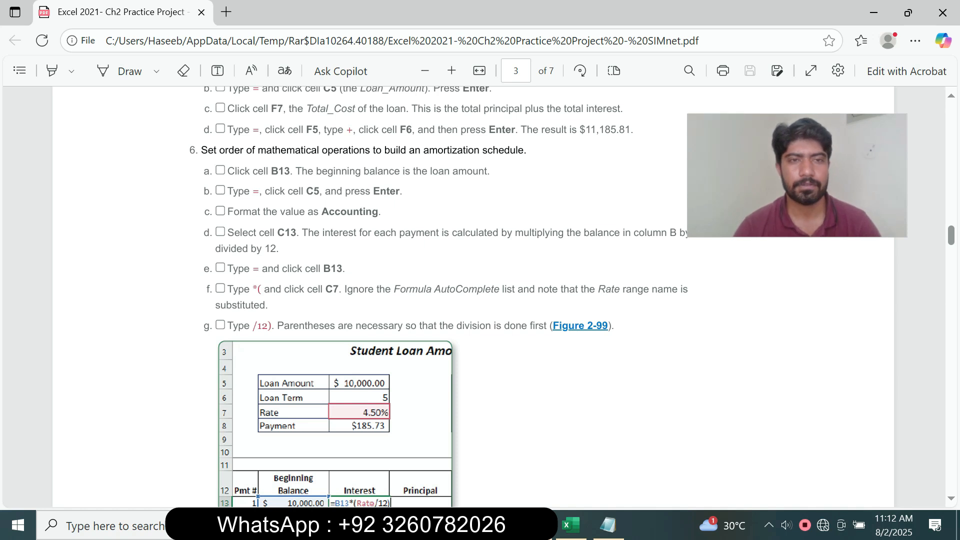
drag(227, 171, 478, 171)
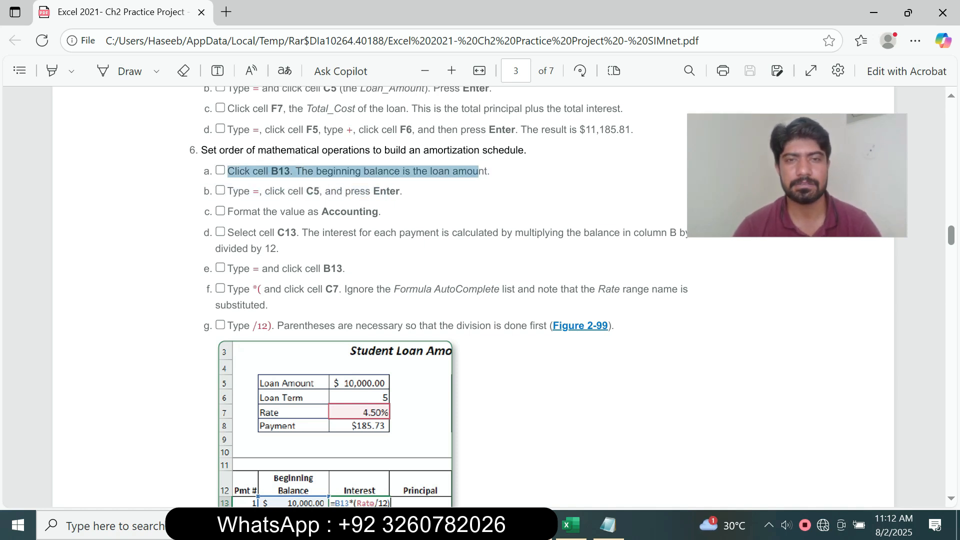
Step: Switch to Excel and enter the beginning balance formula =Loan_Amount in cell B13 by referencing cell C5, rechecking section 6 of the PDF
click(570, 525)
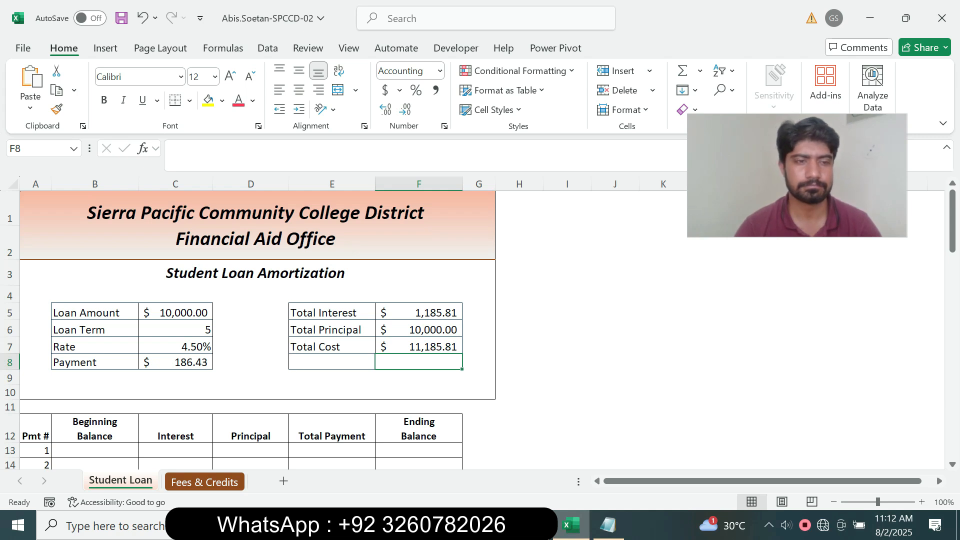
click(95, 450)
key(alt+Tab)
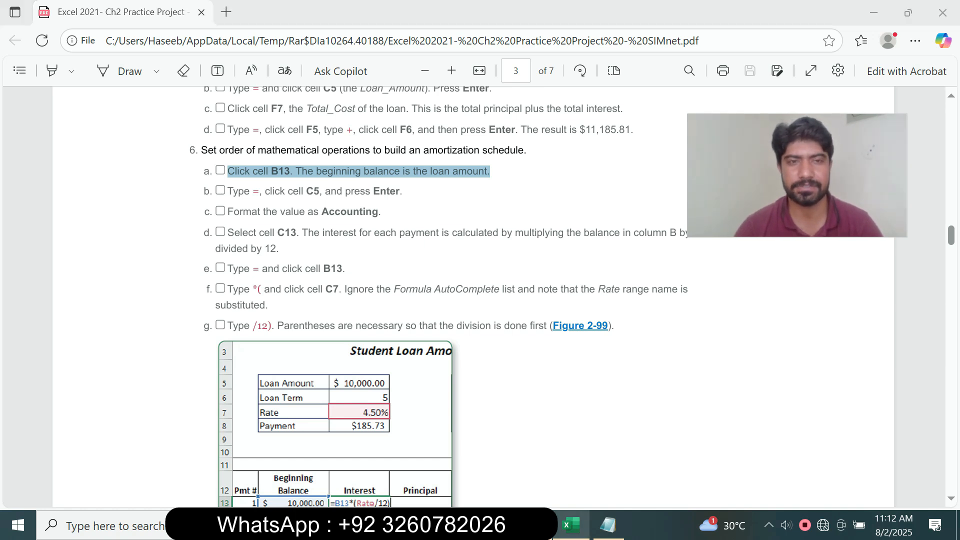
key(alt+Tab)
text(=)
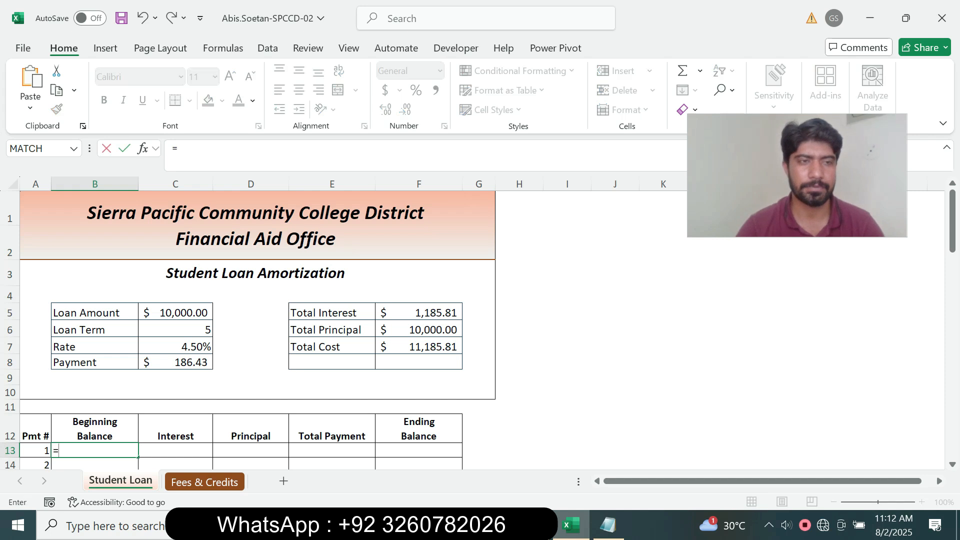
key(alt+Tab)
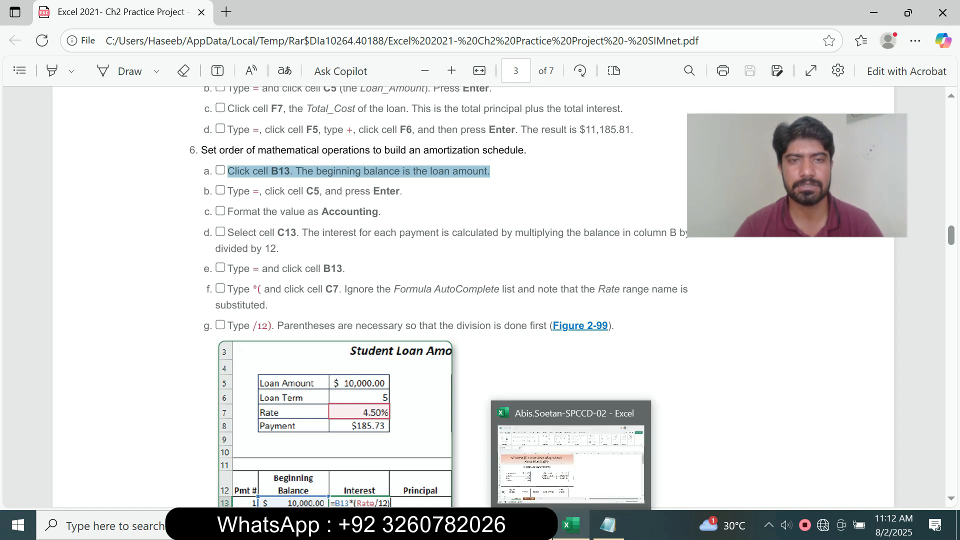
click(570, 524)
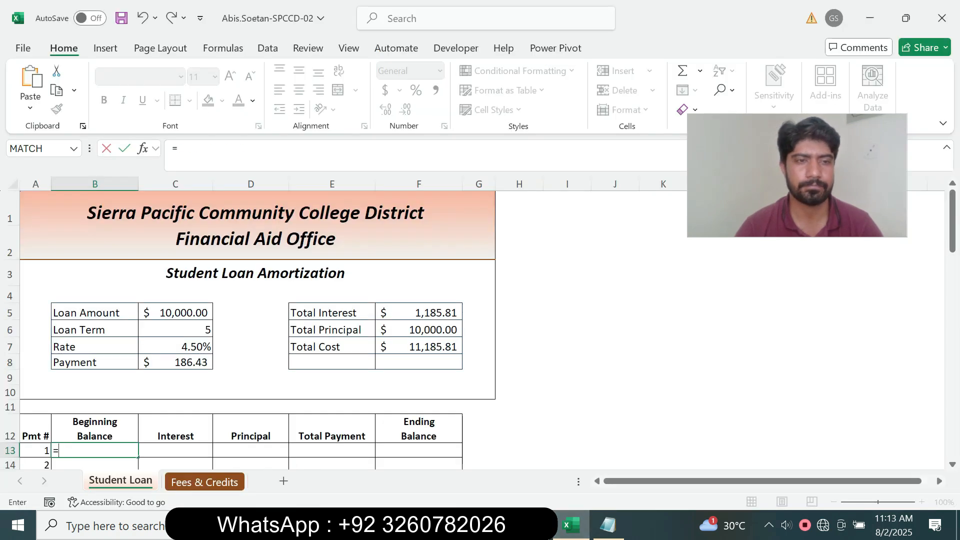
click(176, 312)
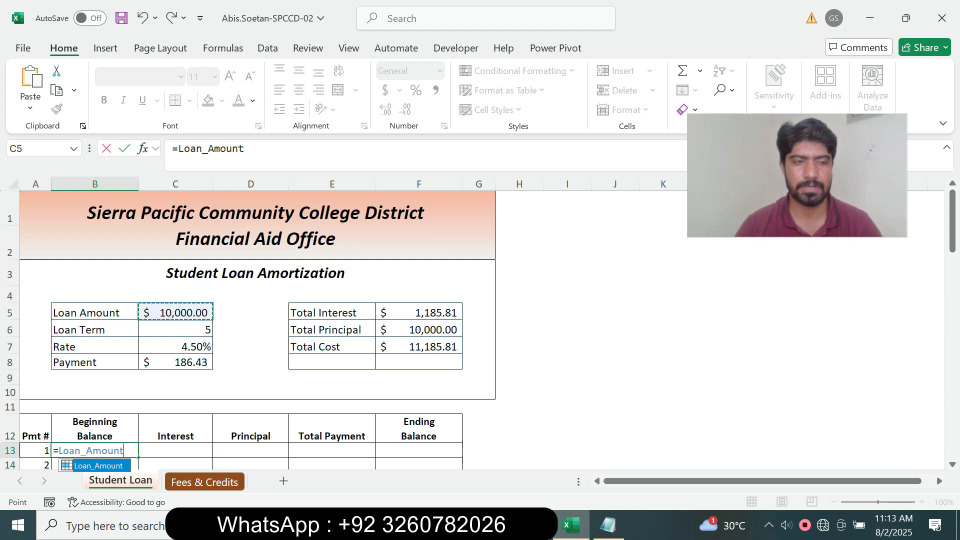
key(Return)
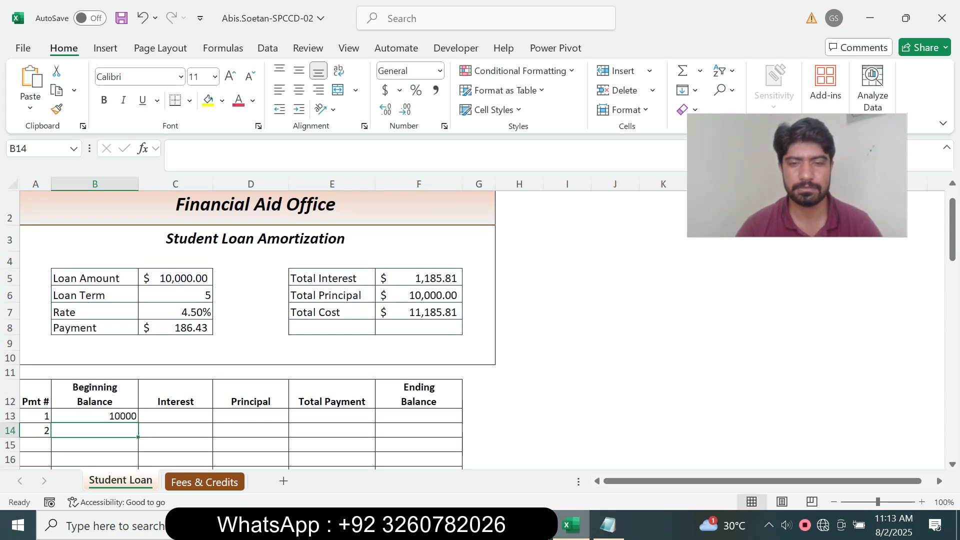
Step: Check instruction 6c in the PDF and format Excel cell B13 as Accounting
key(alt+Tab)
drag(233, 212, 372, 211)
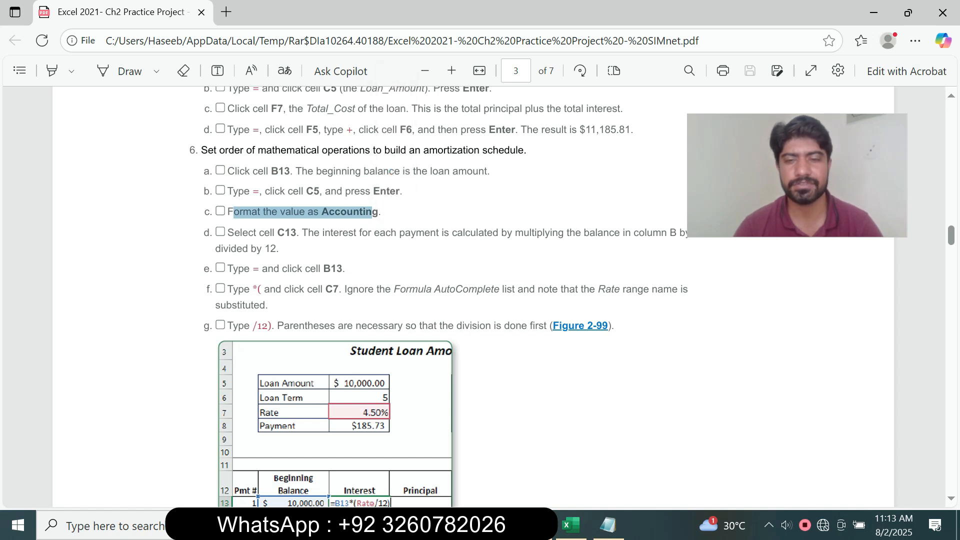
key(alt+Tab)
click(95, 416)
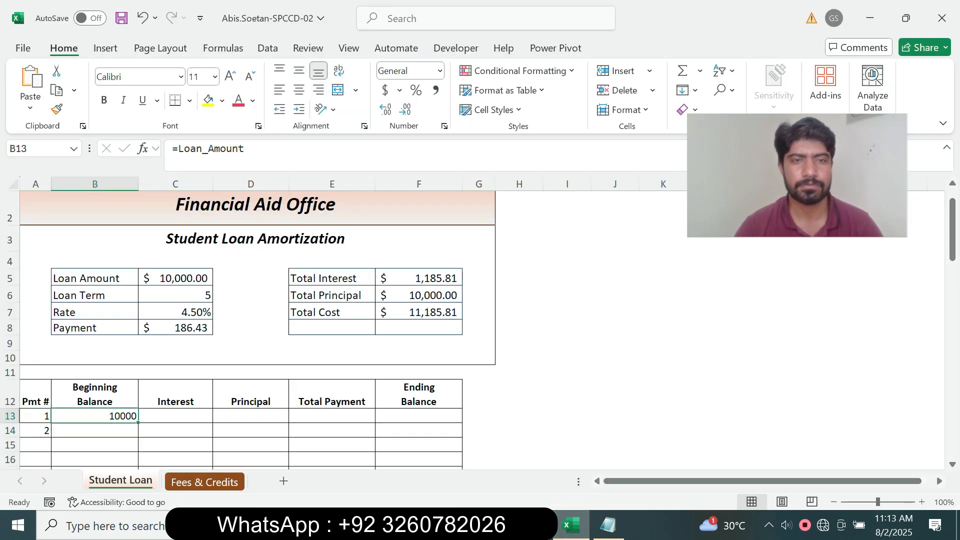
click(400, 90)
click(425, 107)
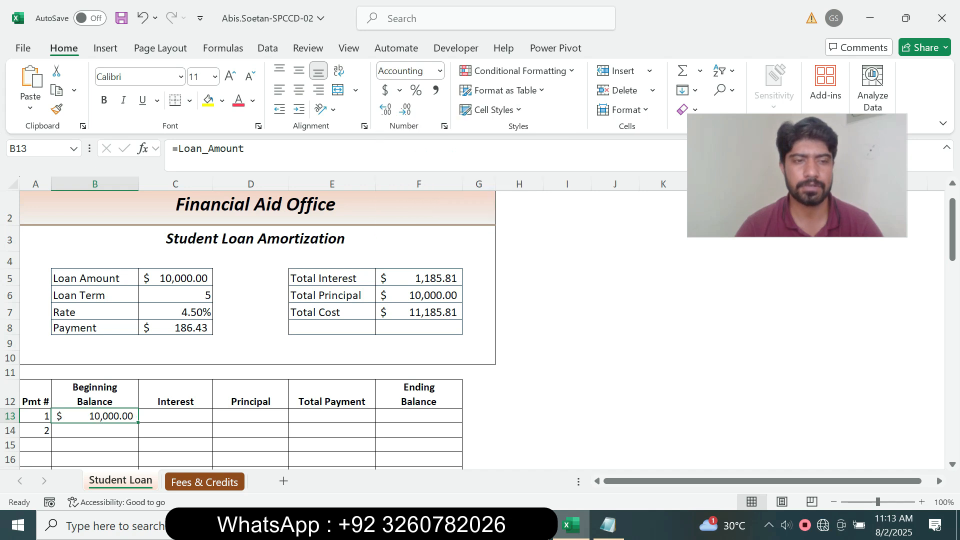
Step: Read instruction 6d in the PDF on calculating the interest, select cell C13 in Excel, and return to the PDF for instruction 6e
key(alt+Tab)
drag(228, 233, 277, 248)
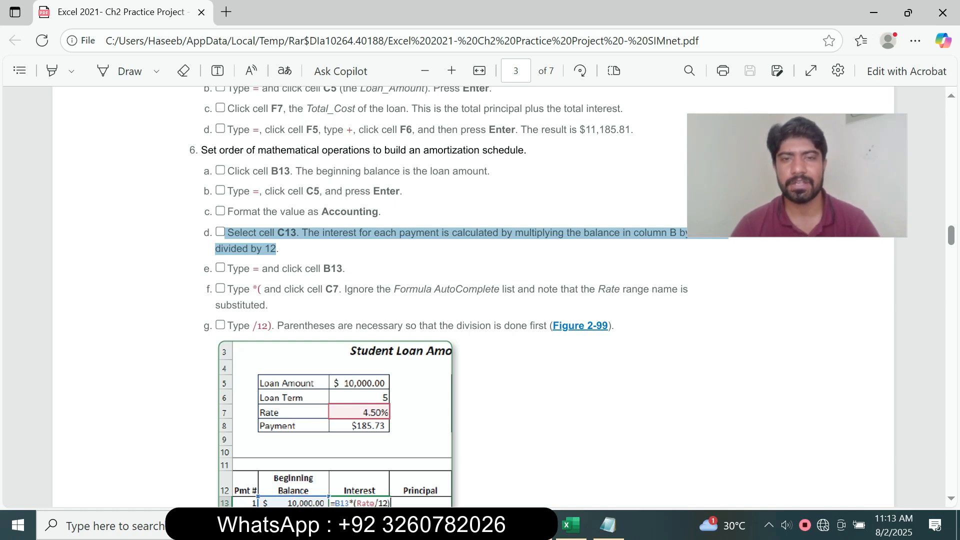
drag(797, 175, 785, 125)
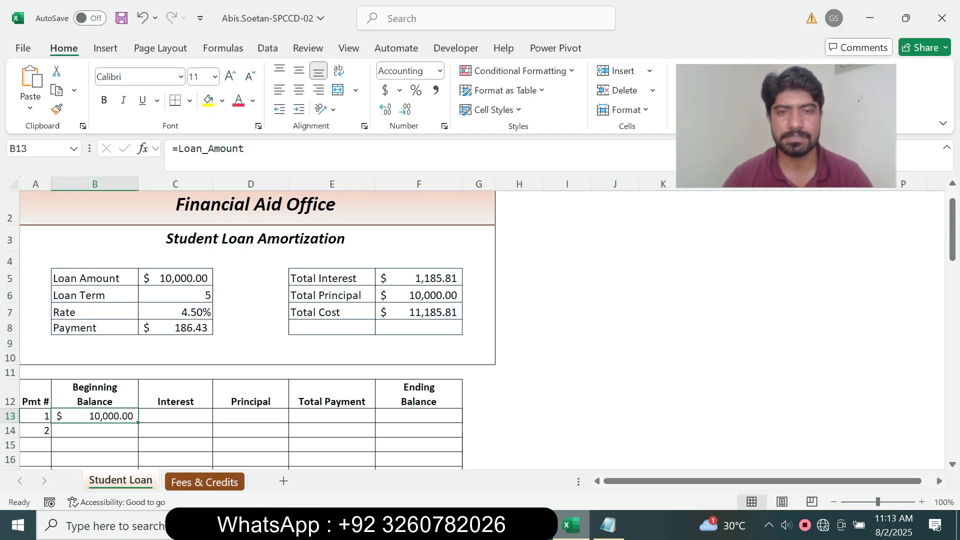
click(570, 525)
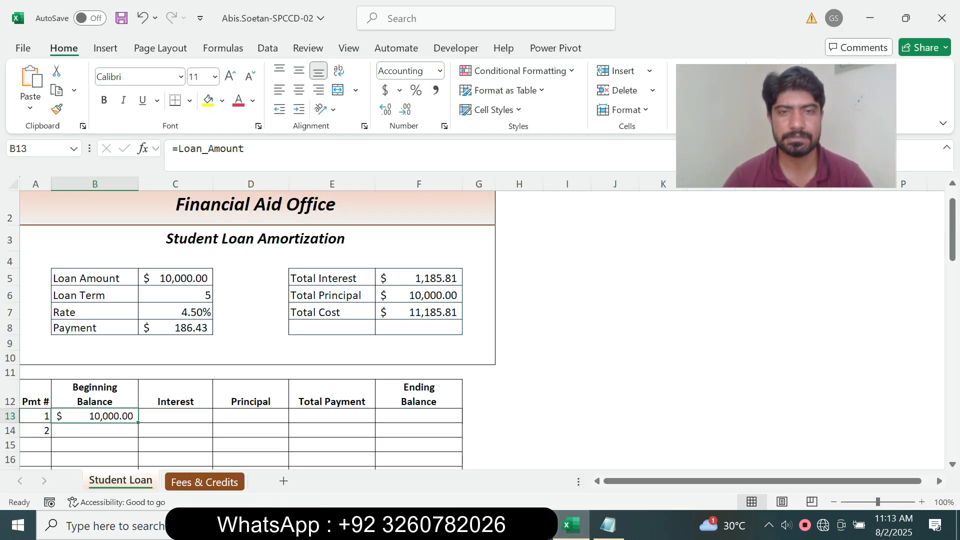
click(175, 416)
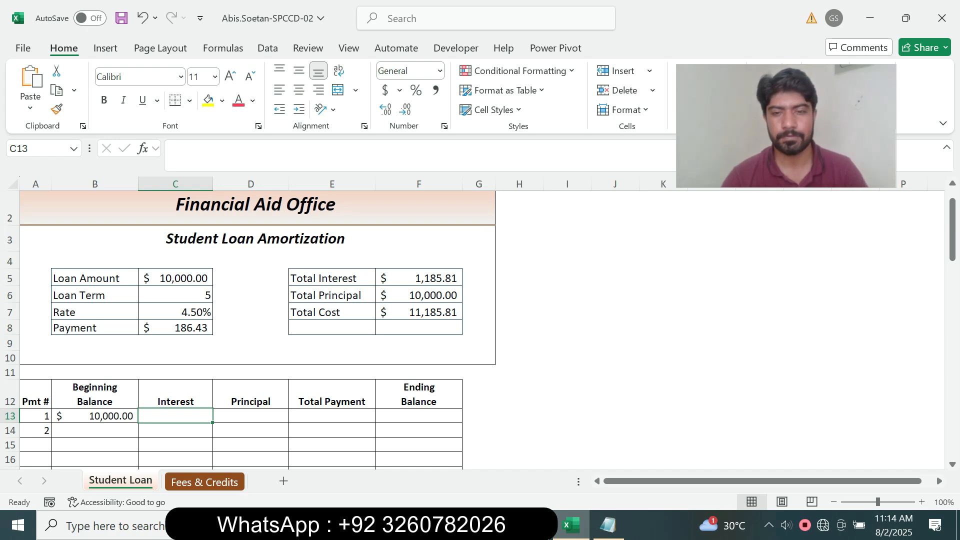
key(alt+Tab)
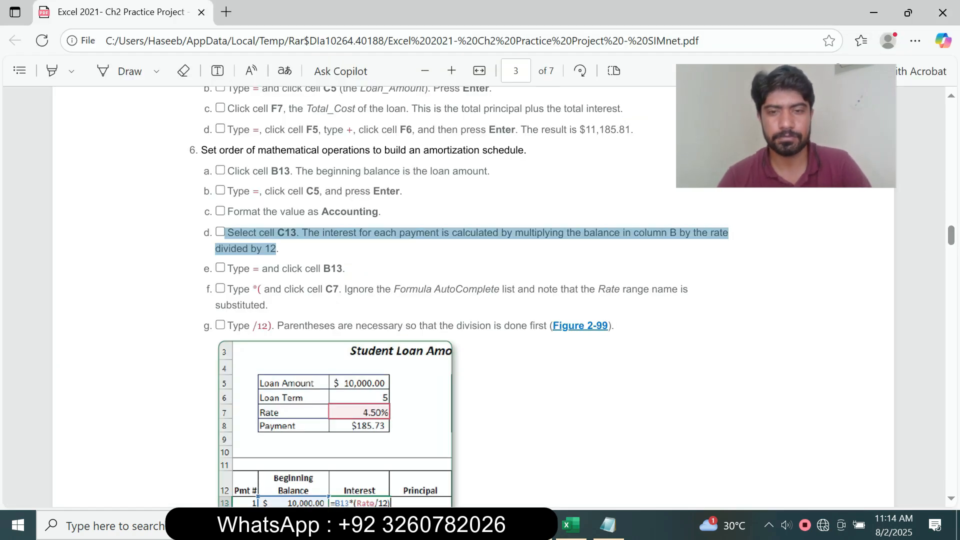
key(alt+Tab)
key(alt+Tab)
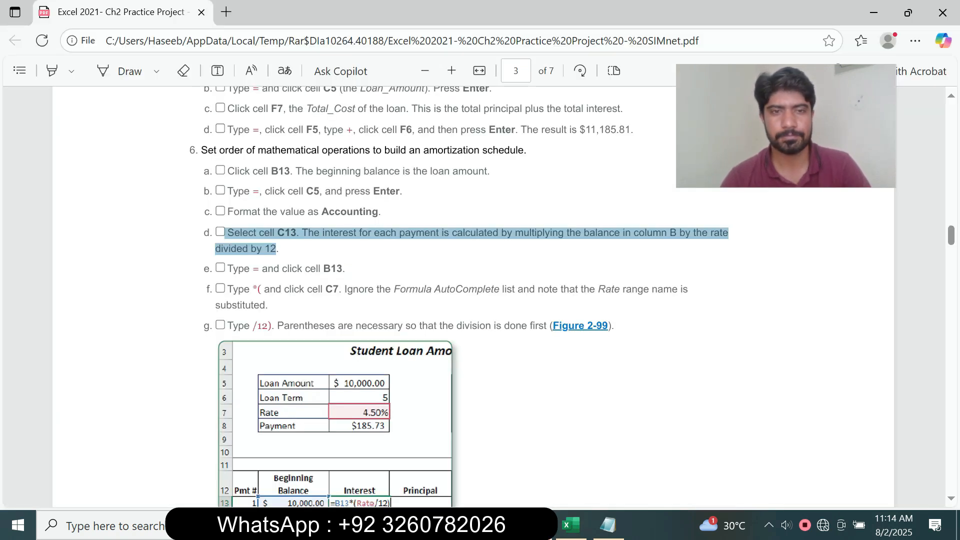
click(226, 269)
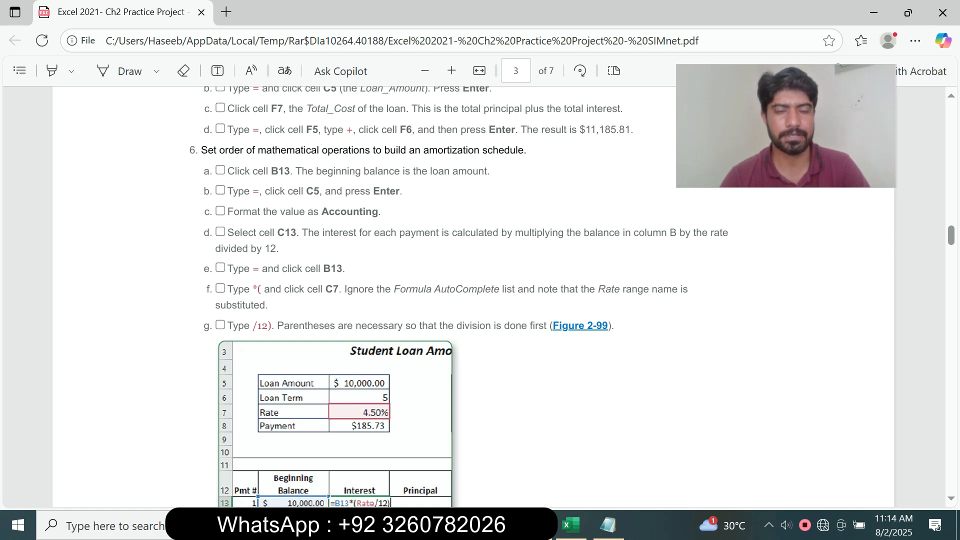
Step: Start the Interest formula in Excel cell C13 with =B13, rechecking instruction 6e in the PDF
key(alt+Tab)
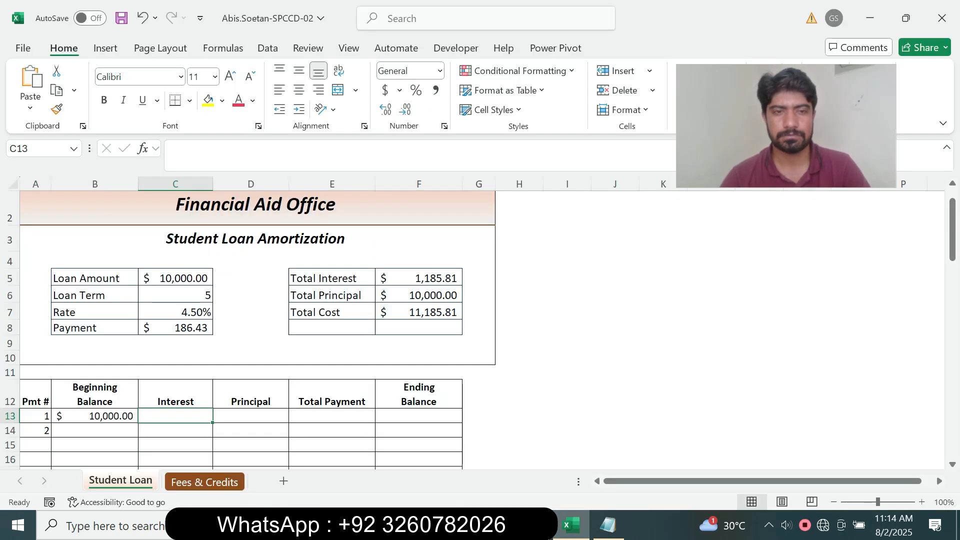
text(=)
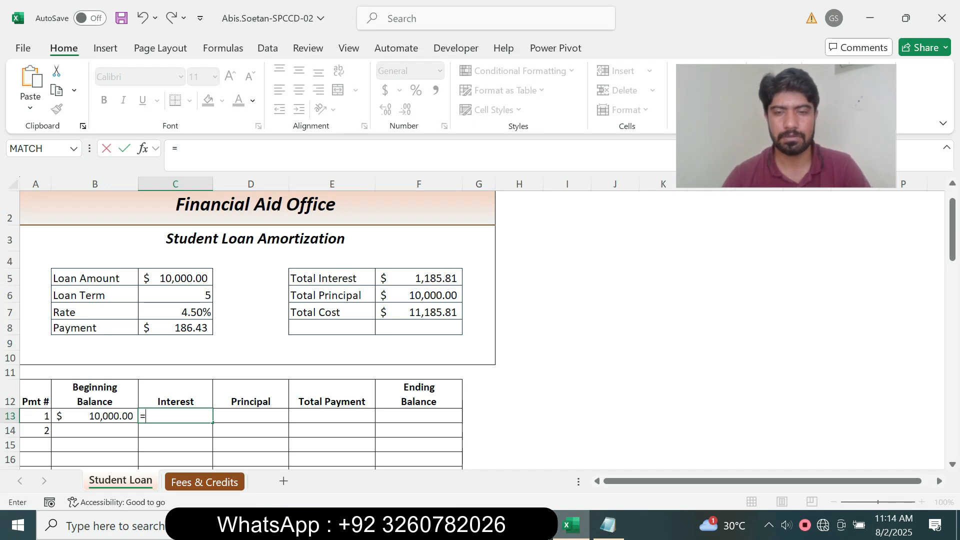
key(alt+Tab)
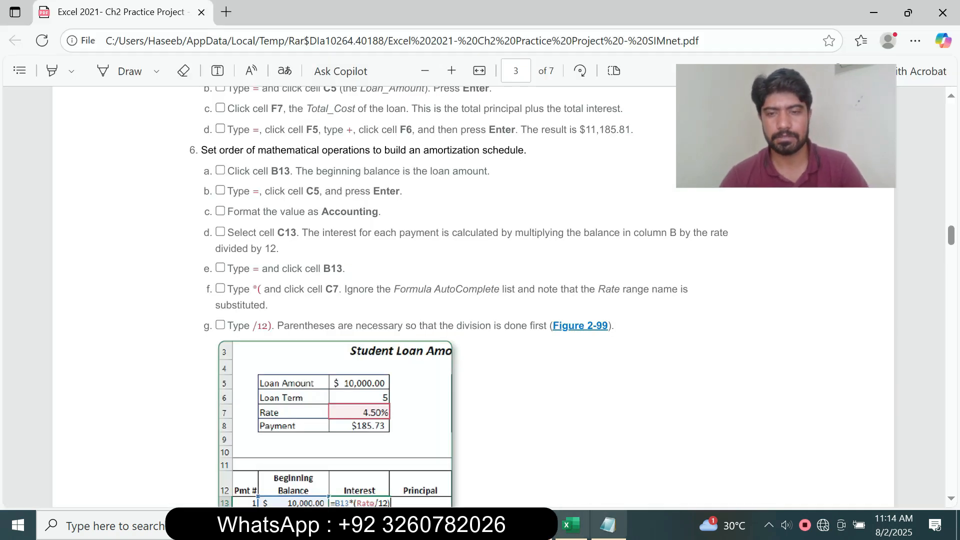
key(alt+Tab)
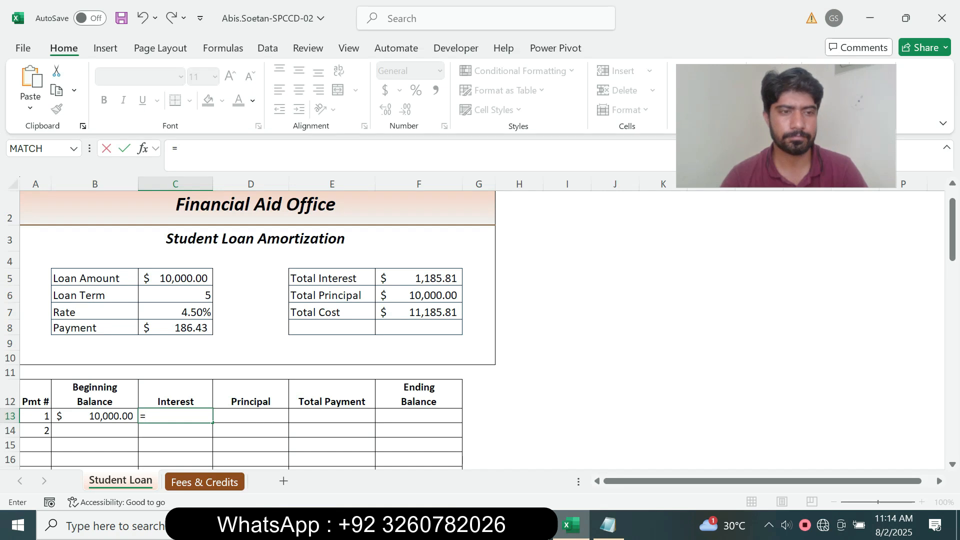
key(Left)
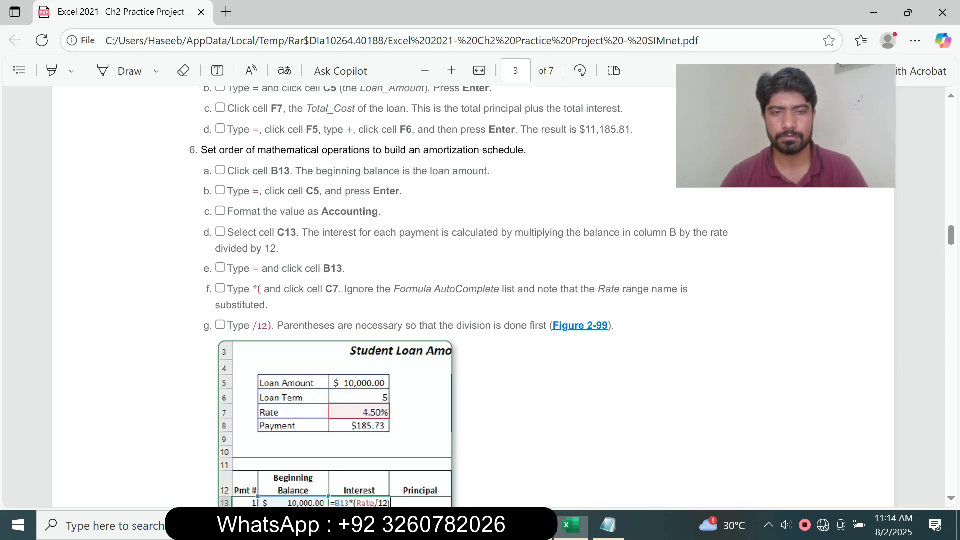
key(alt+Tab)
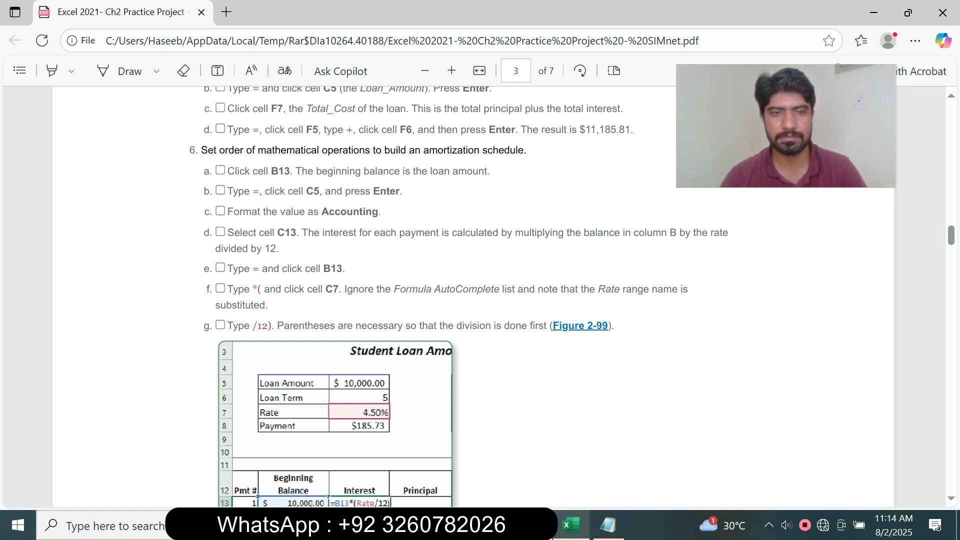
click(571, 525)
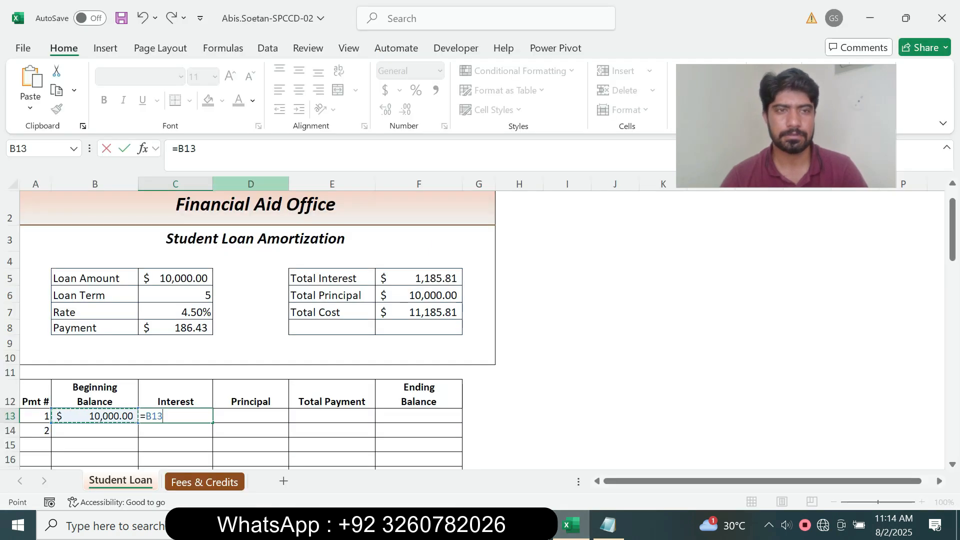
click(210, 149)
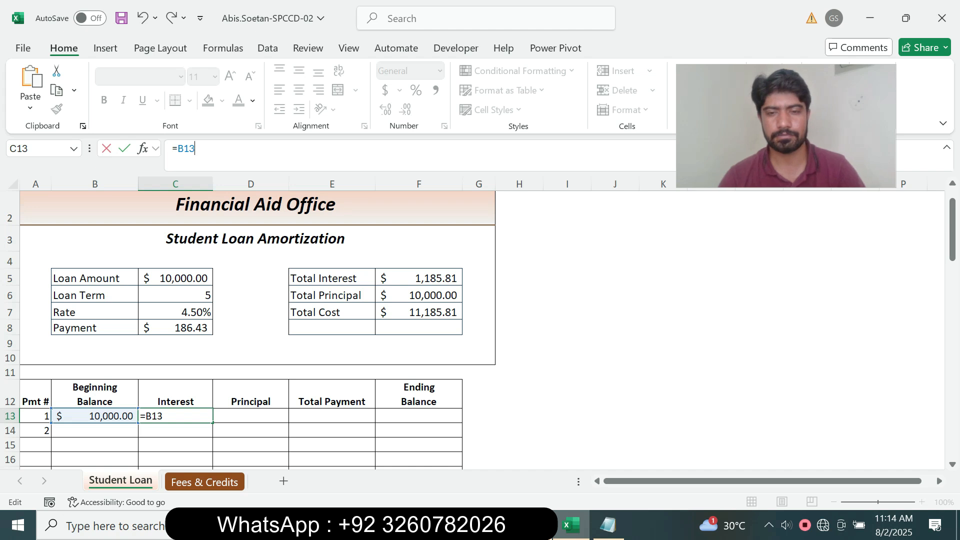
Step: Extend the Excel cell C13 formula to =B13*(Rate using the rate in cell C7, following instruction 6f in the PDF
key(alt+Tab)
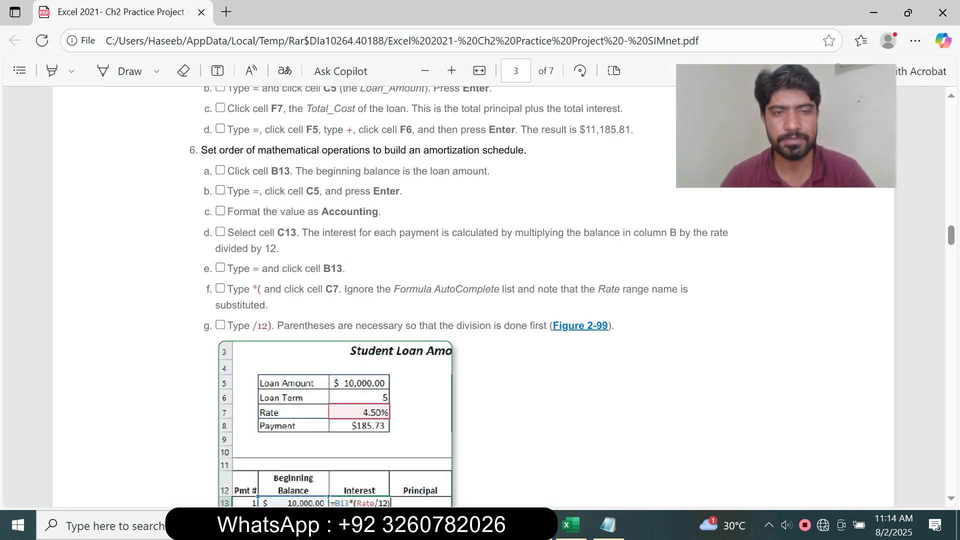
key(alt+Tab)
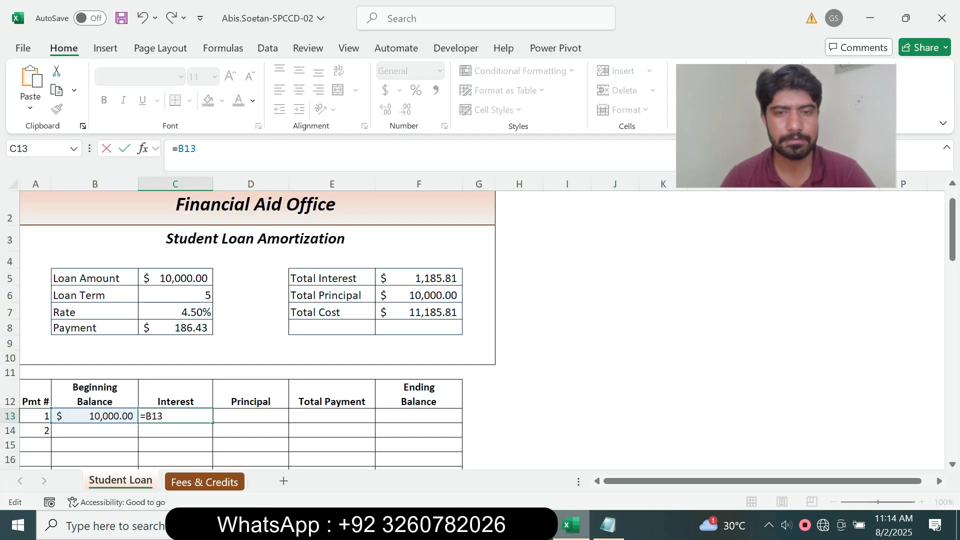
key(alt+Tab)
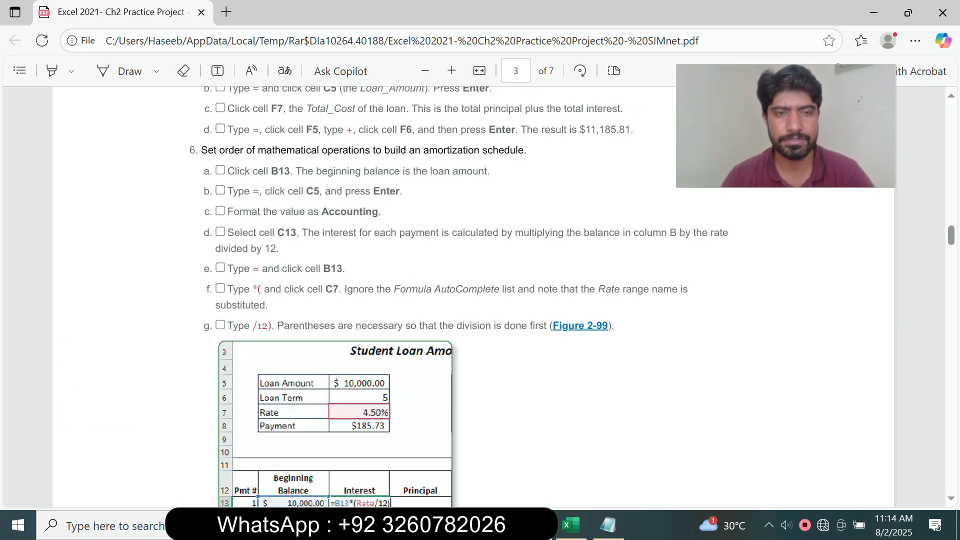
key(alt+Tab)
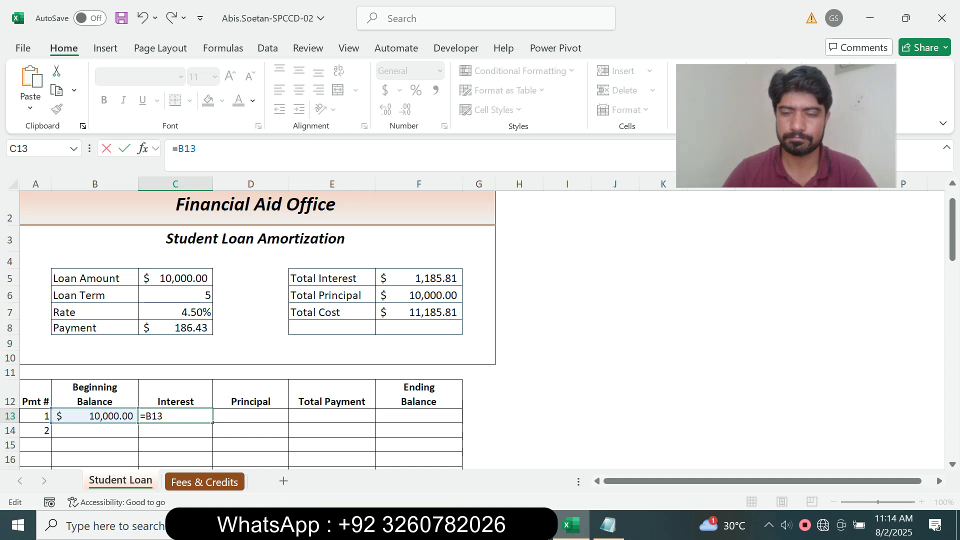
text(()
key(BackSpace)
text(*()
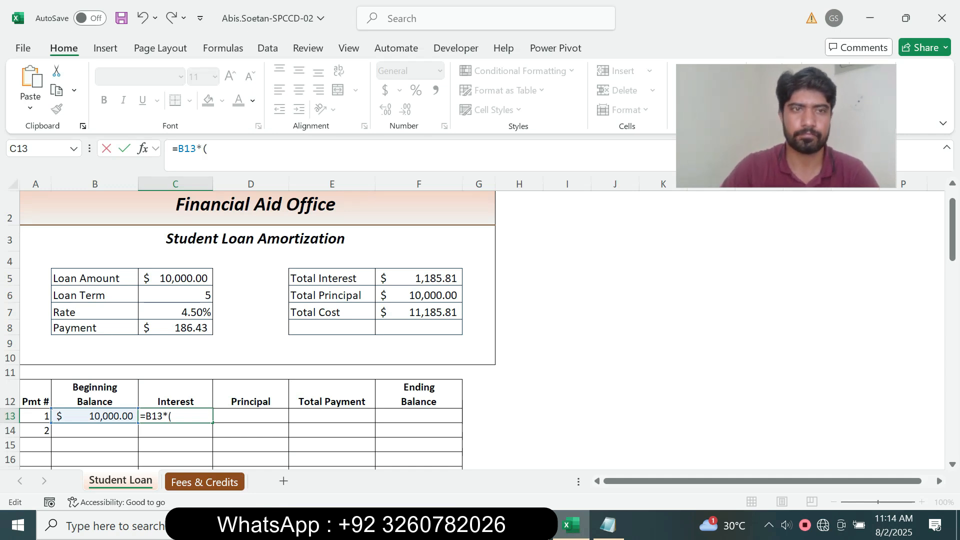
key(alt+Tab)
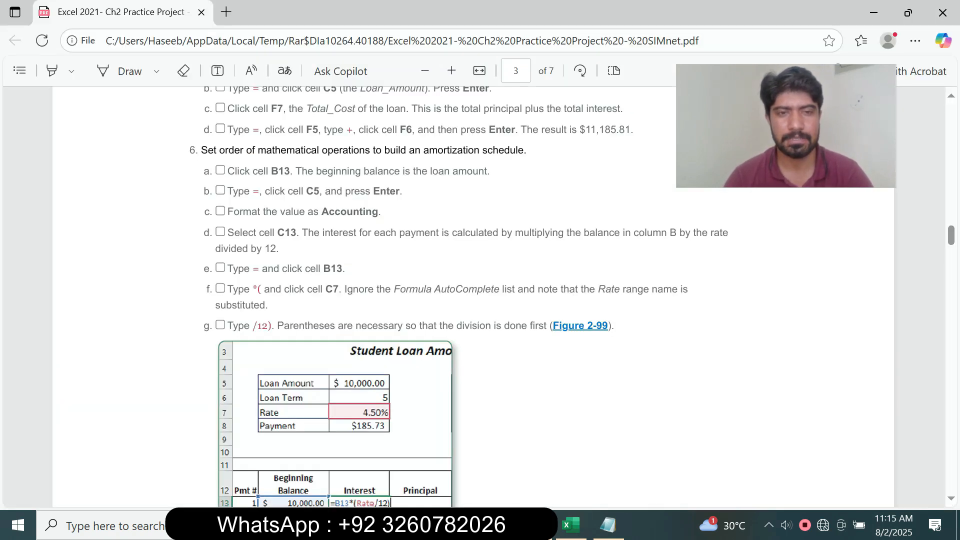
key(alt+Tab)
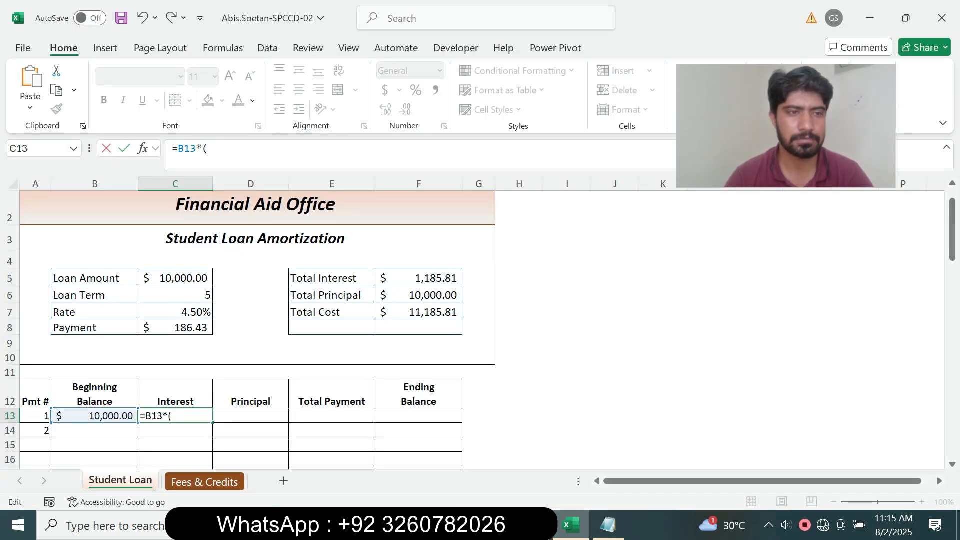
text(Rate)
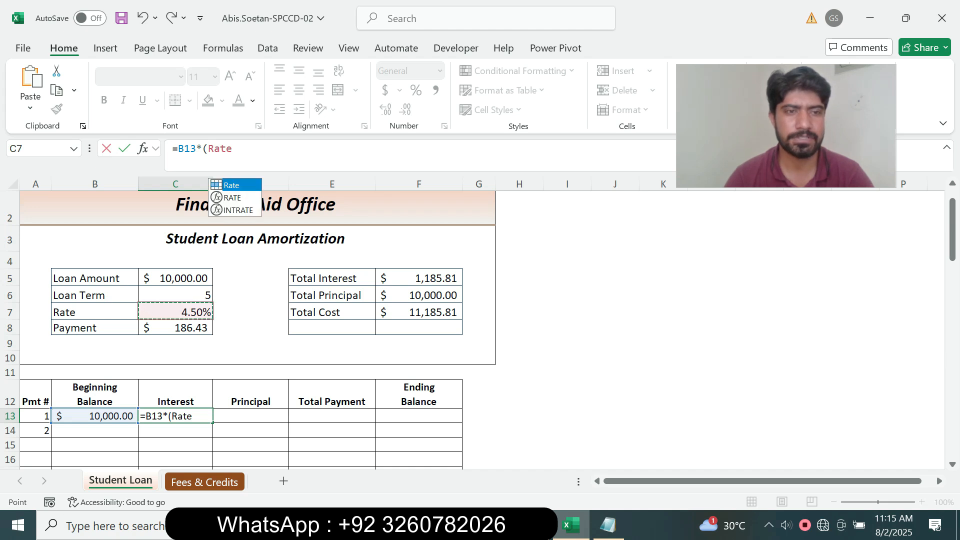
Step: Complete the Excel cell C13 Interest formula as =B13*(Rate/12), following PDF instructions 6g and 6h, and accept Excel's correction for the closing parenthesis
key(alt+Tab)
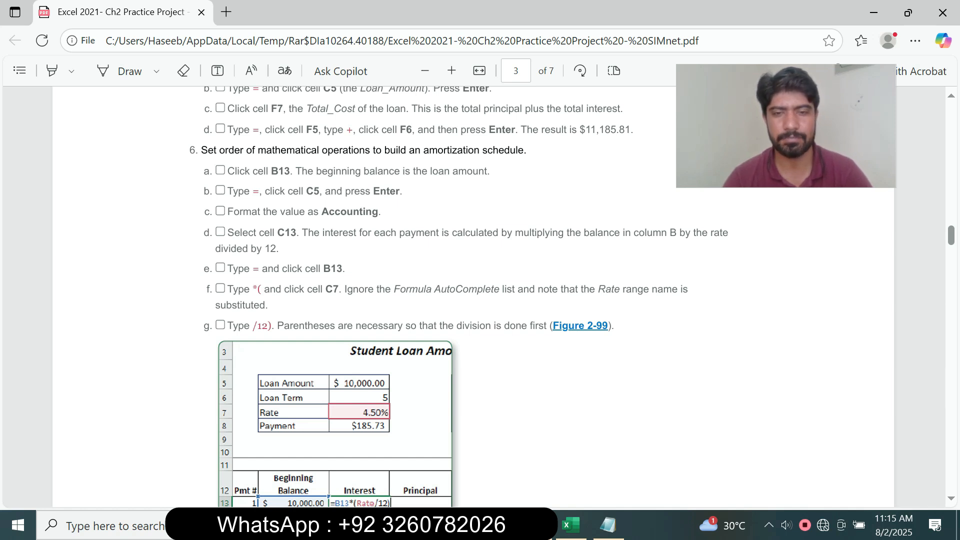
key(alt+Tab)
text(/12)
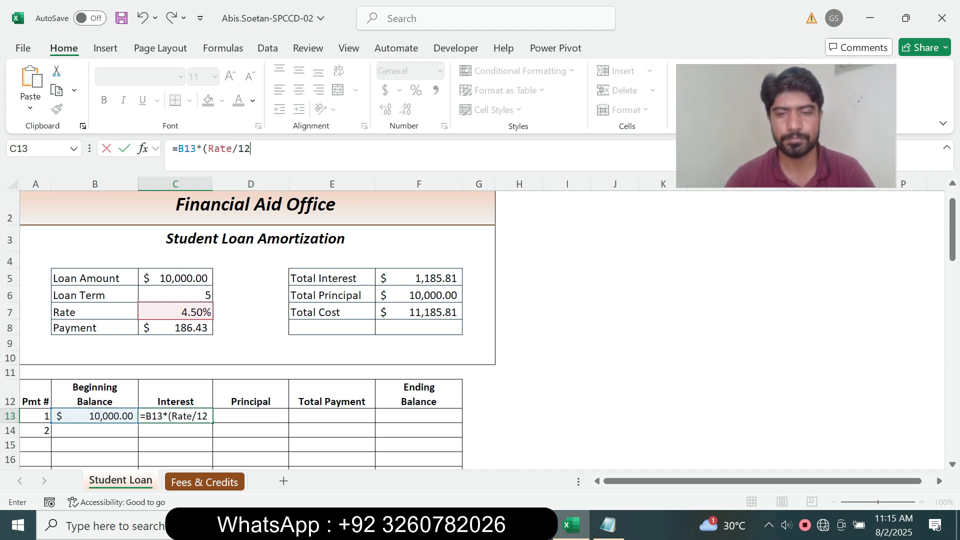
key(alt+Tab)
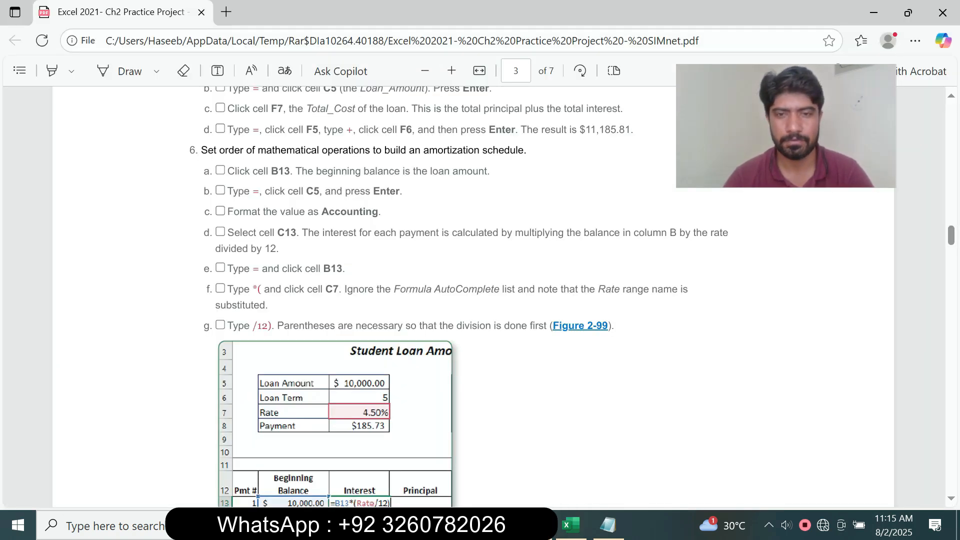
scroll(473, 298, down, 1)
scroll(472, 298, down, 4)
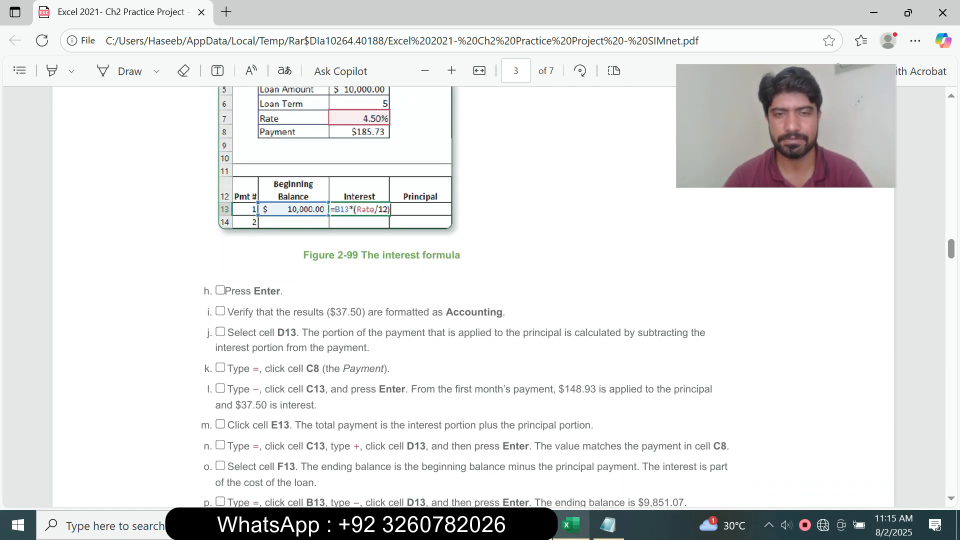
key(alt+Tab)
key(Return)
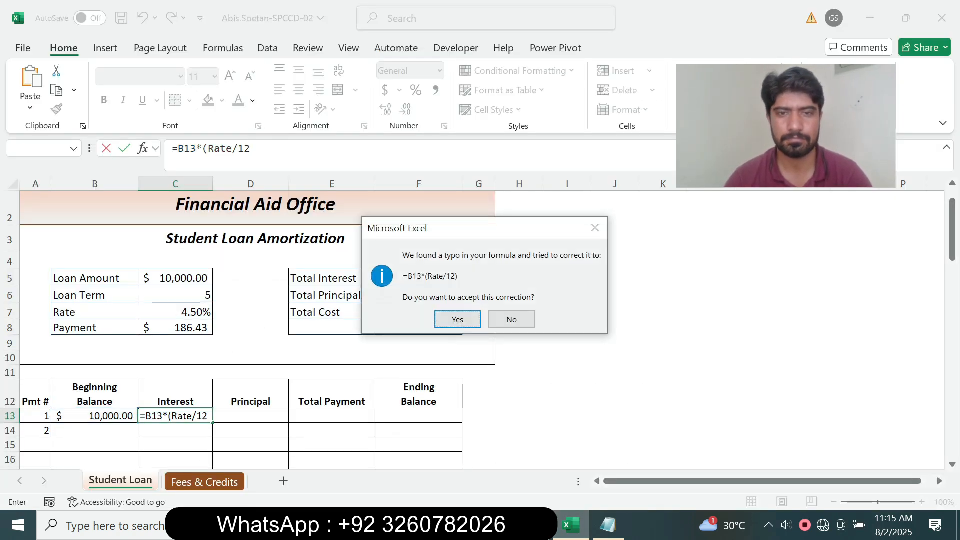
key(Return)
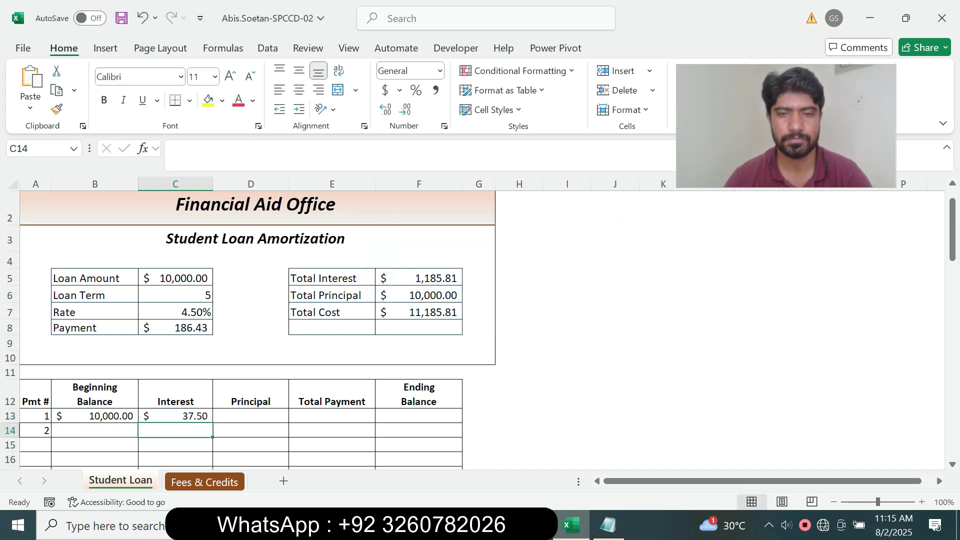
Step: Check PDF instruction 6i against the number format of Excel cell C13, and return to the PDF instructions
key(alt+Tab)
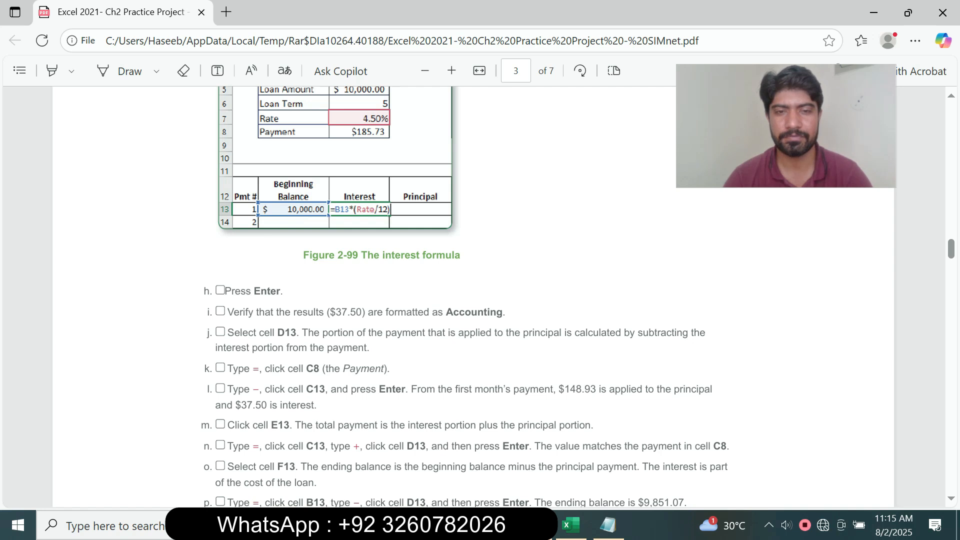
key(alt+Tab)
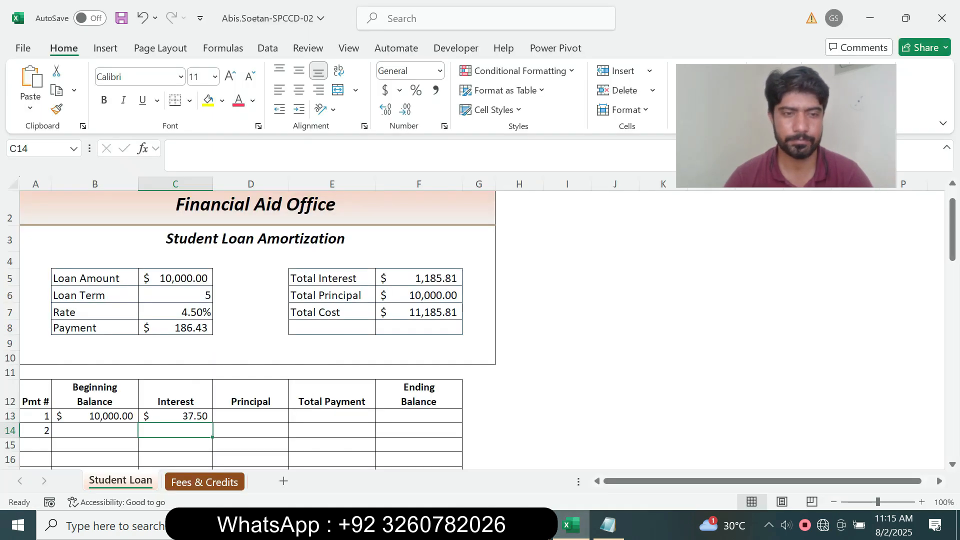
key(Up)
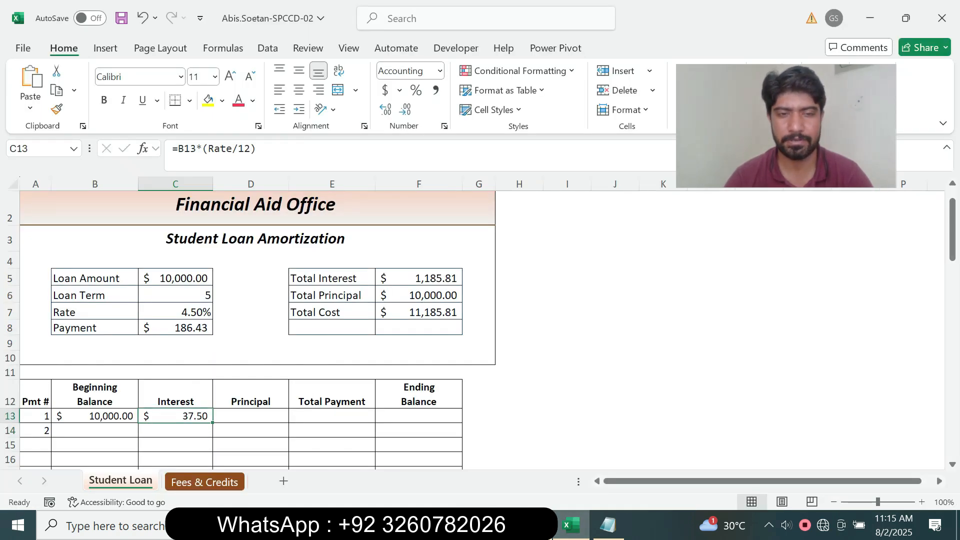
key(alt+Tab)
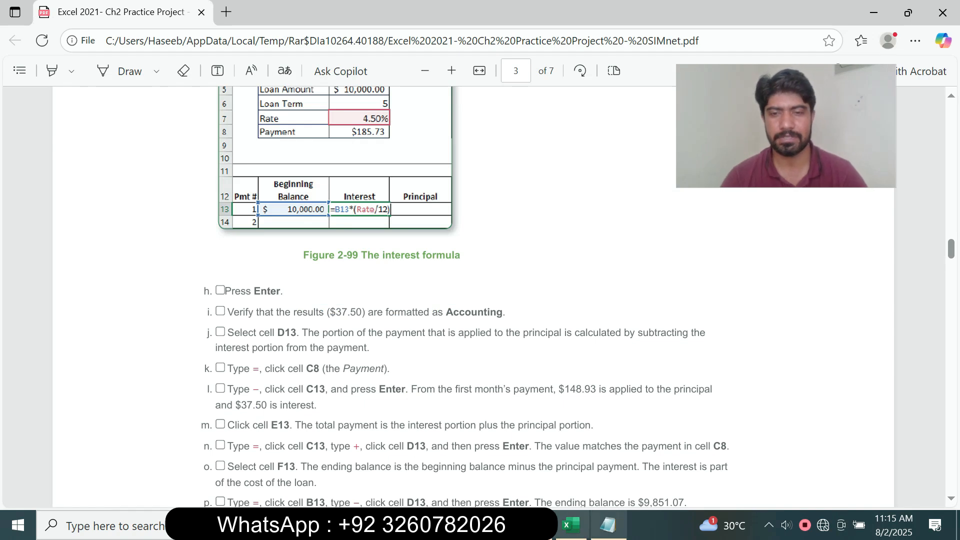
key(alt+Tab)
click(399, 91)
click(399, 90)
click(535, 525)
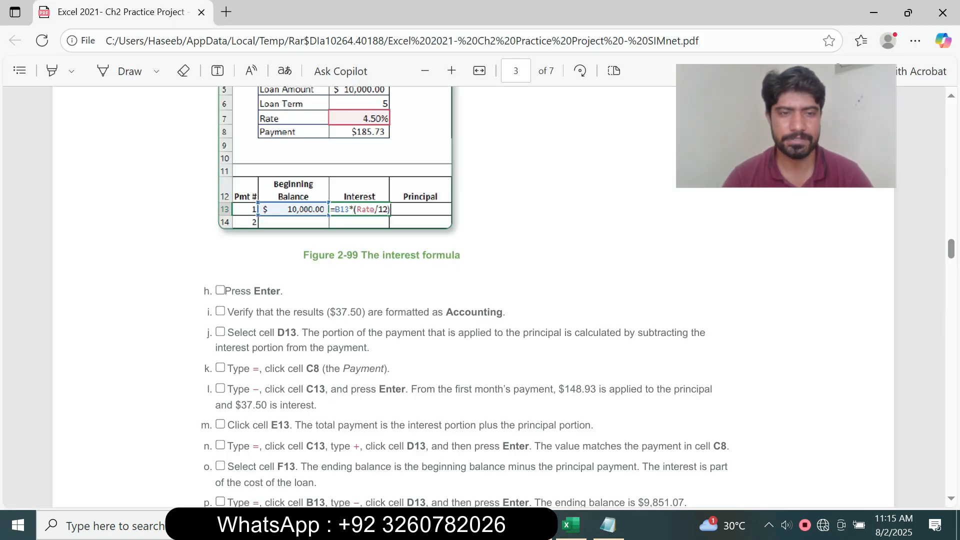
Step: Read instruction 6j in the PDF on calculating the principal portion and select cell D13 in Excel
drag(227, 332, 687, 468)
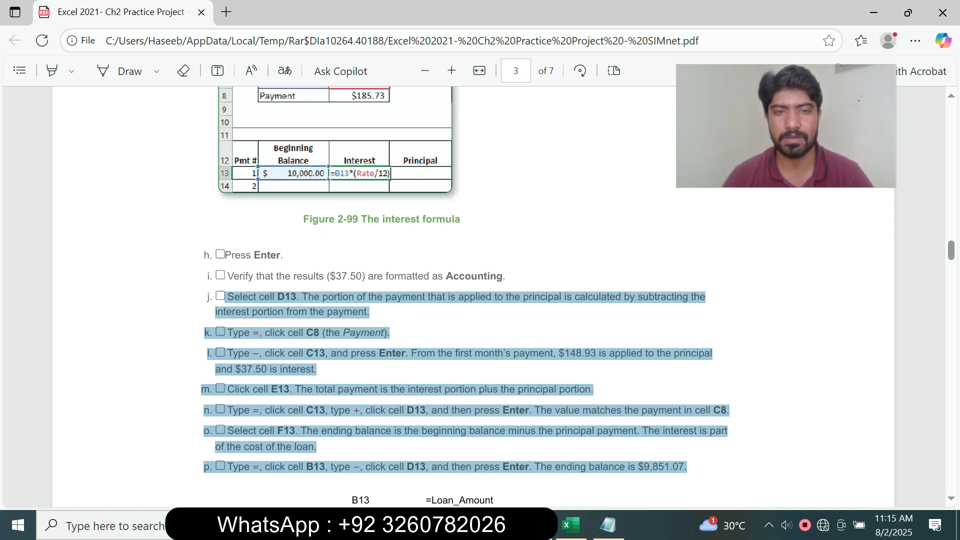
click(480, 383)
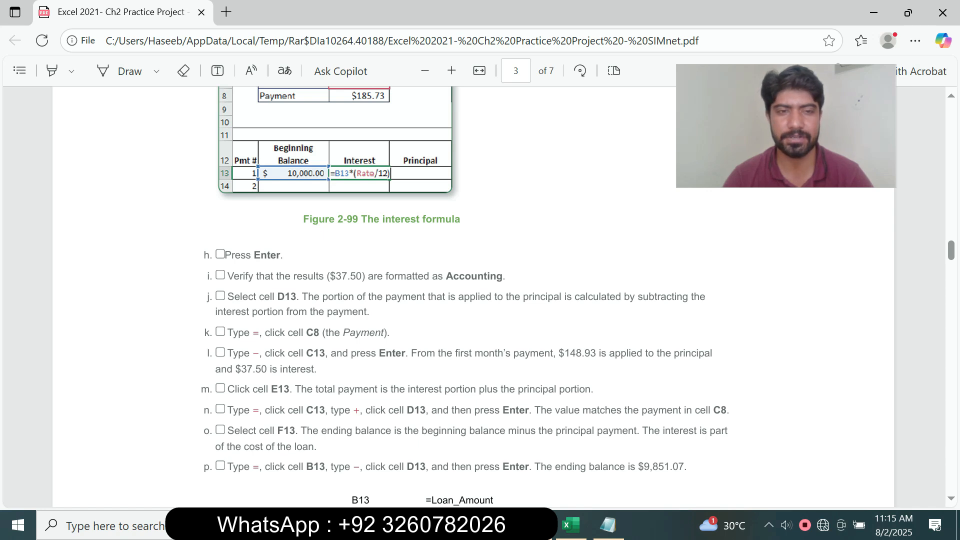
drag(369, 313, 210, 296)
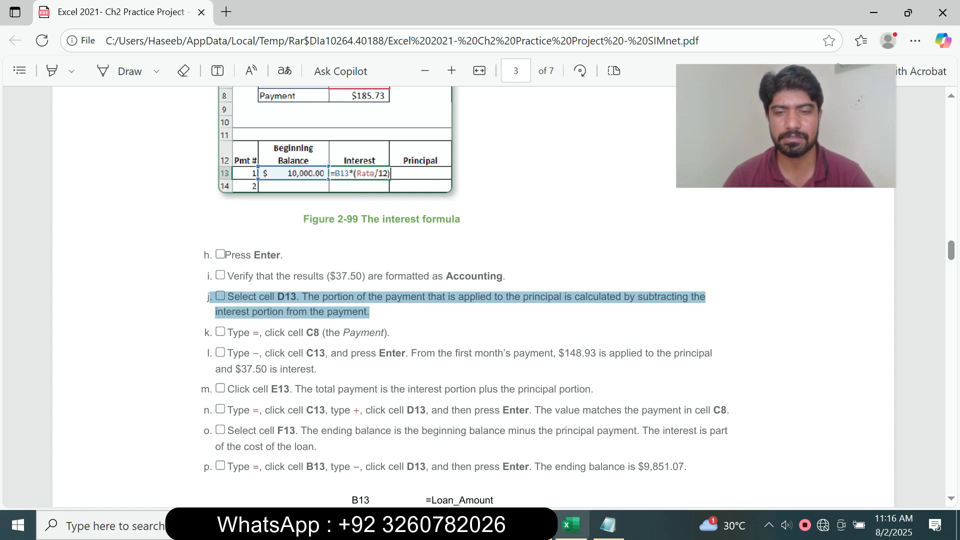
click(535, 525)
click(40, 149)
text(D13)
key(Return)
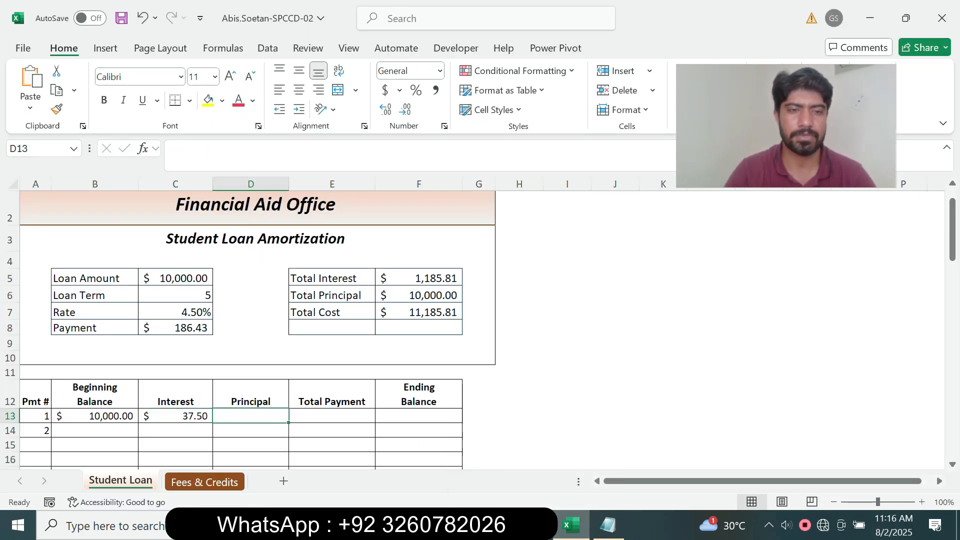
Step: Start the Principal formula in Excel cell D13 with =Payment, referencing cell C8 as PDF instruction 6k describes
click(535, 525)
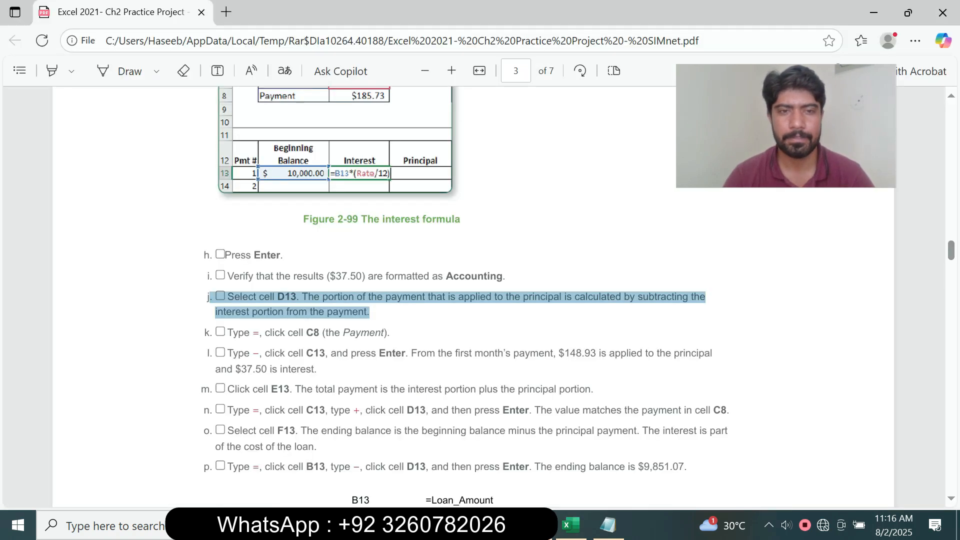
click(395, 333)
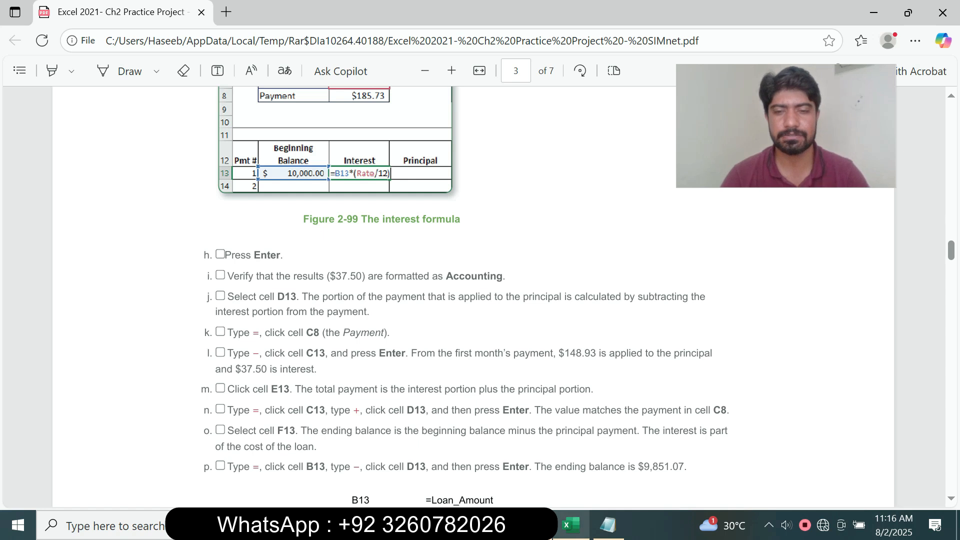
click(570, 525)
text(=)
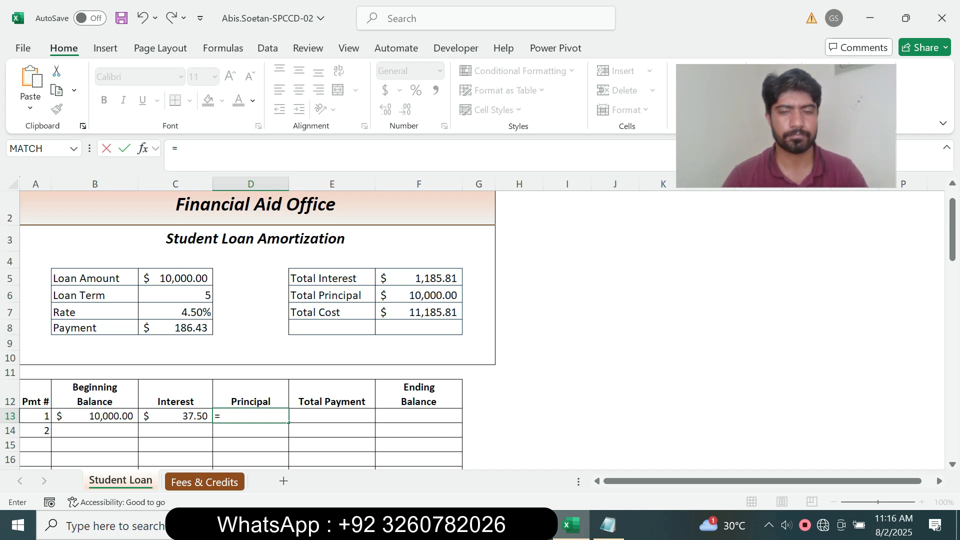
key(alt+Tab)
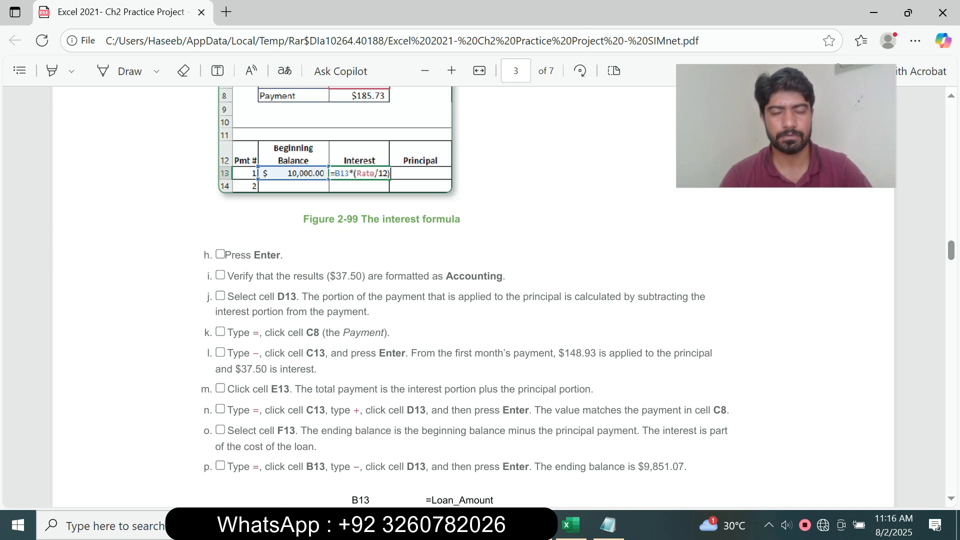
key(alt+Tab)
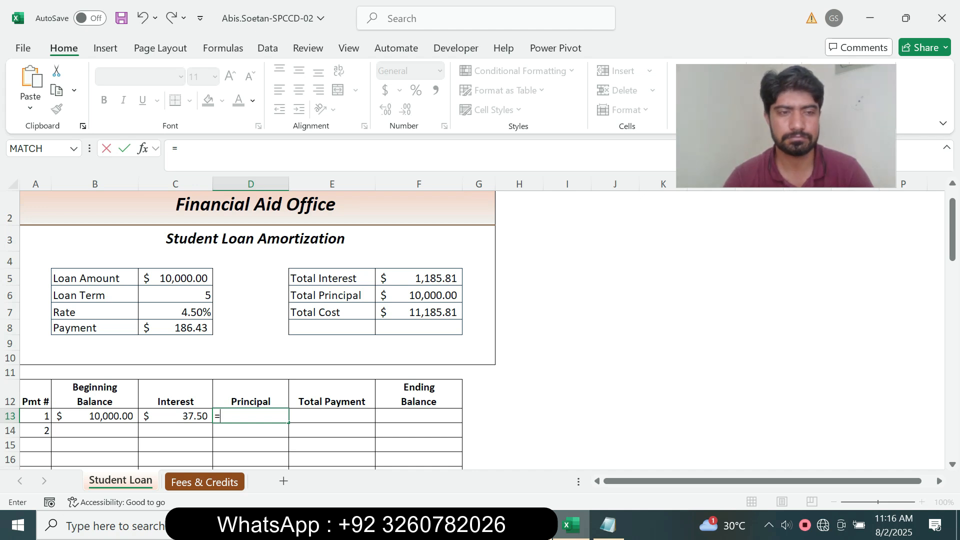
click(607, 525)
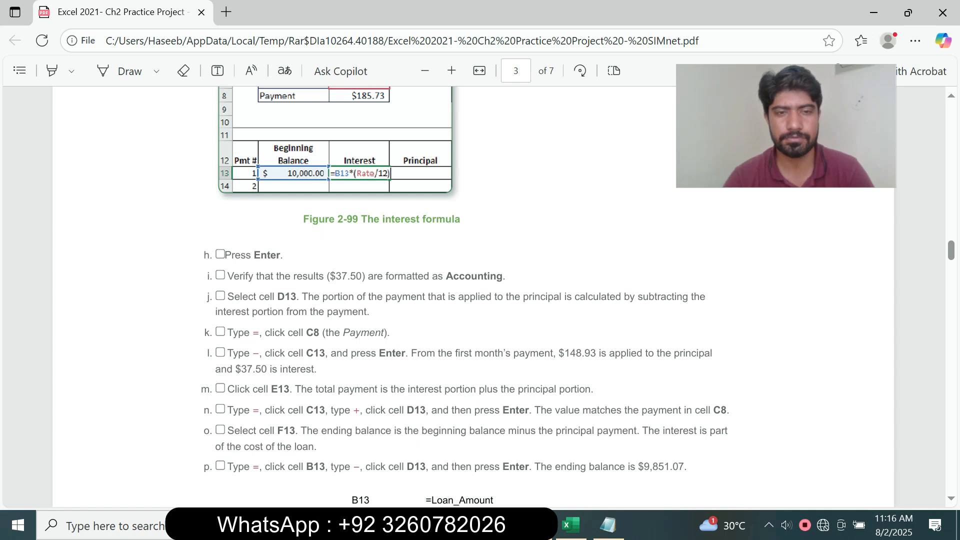
click(570, 525)
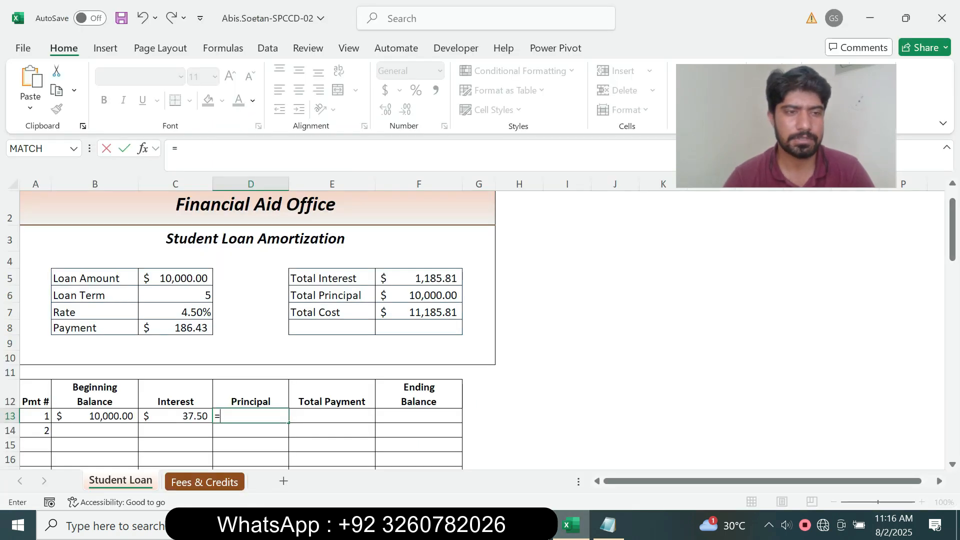
text(Payment)
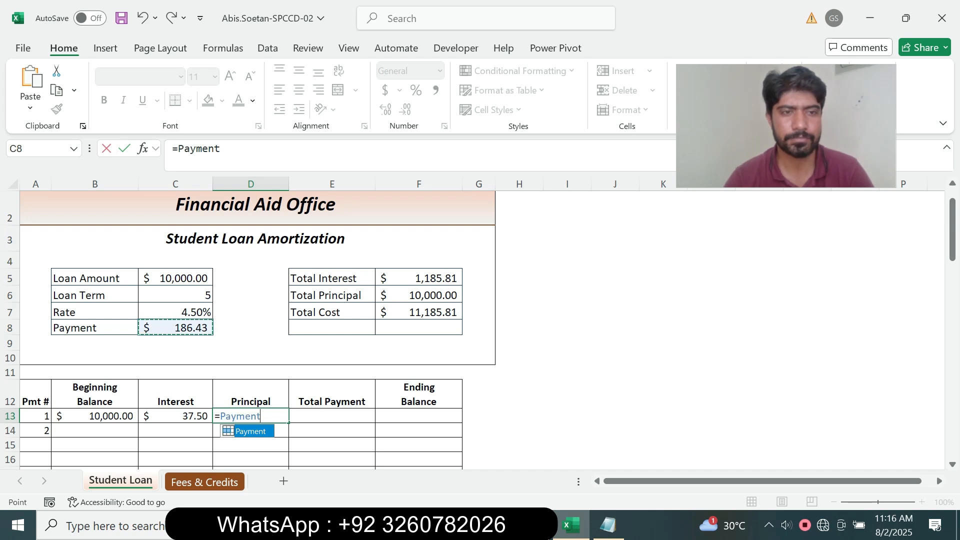
Step: Complete the Excel cell D13 formula as =Payment-C13, following PDF instruction 6l, and review the entered formula
key(alt+Tab)
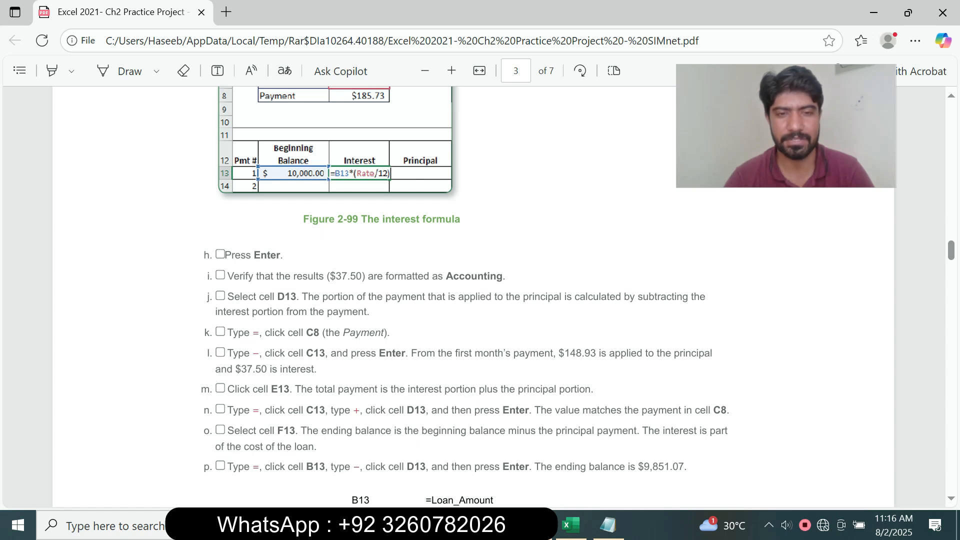
key(alt+Tab)
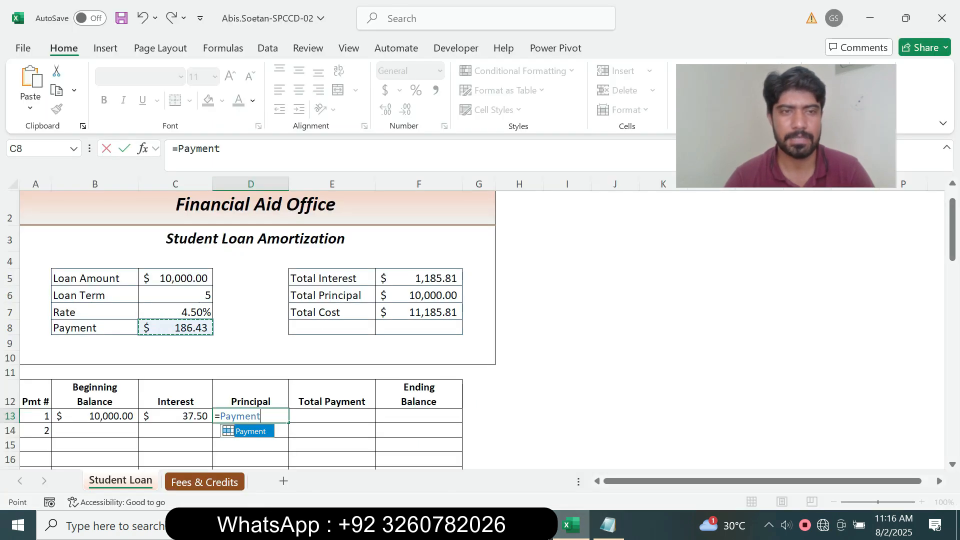
text(-)
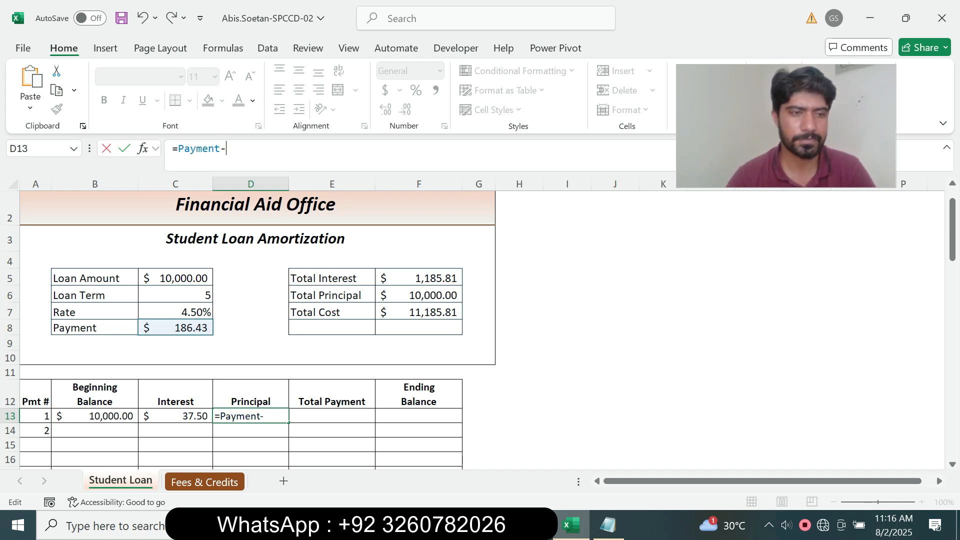
click(175, 416)
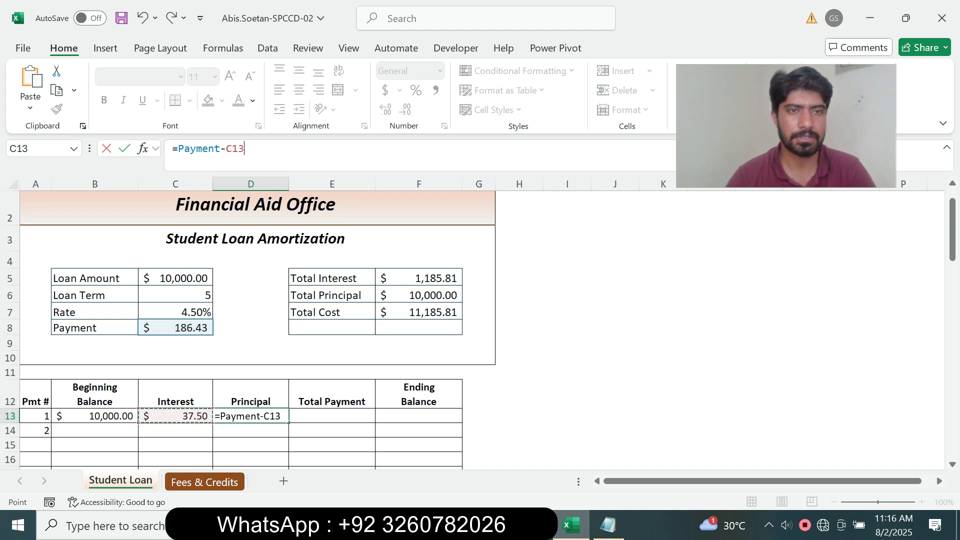
key(alt+Tab)
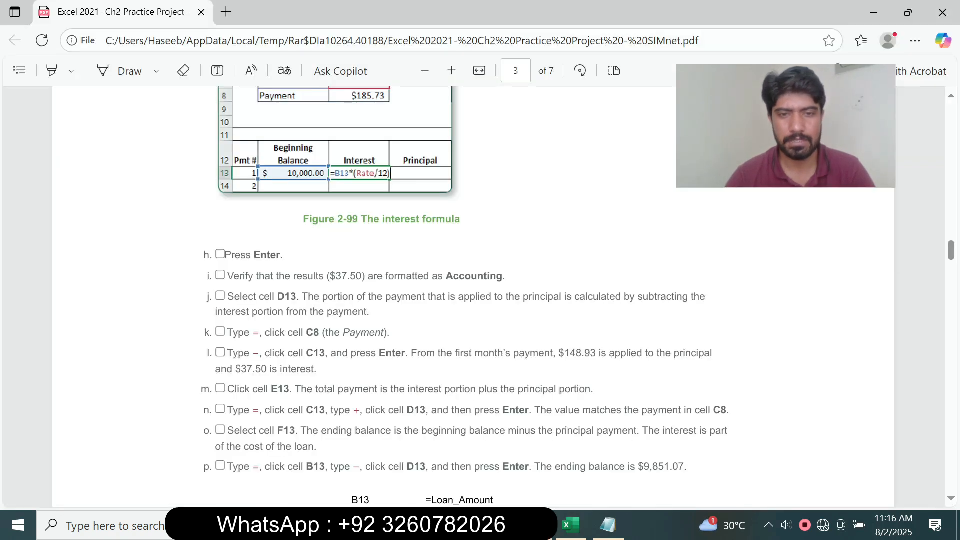
key(alt+Tab)
key(Return)
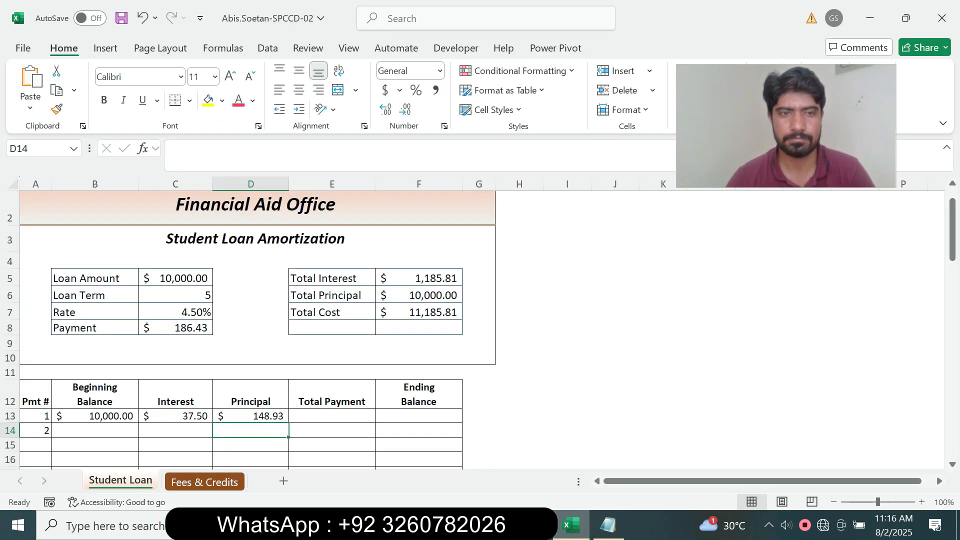
key(alt+Tab)
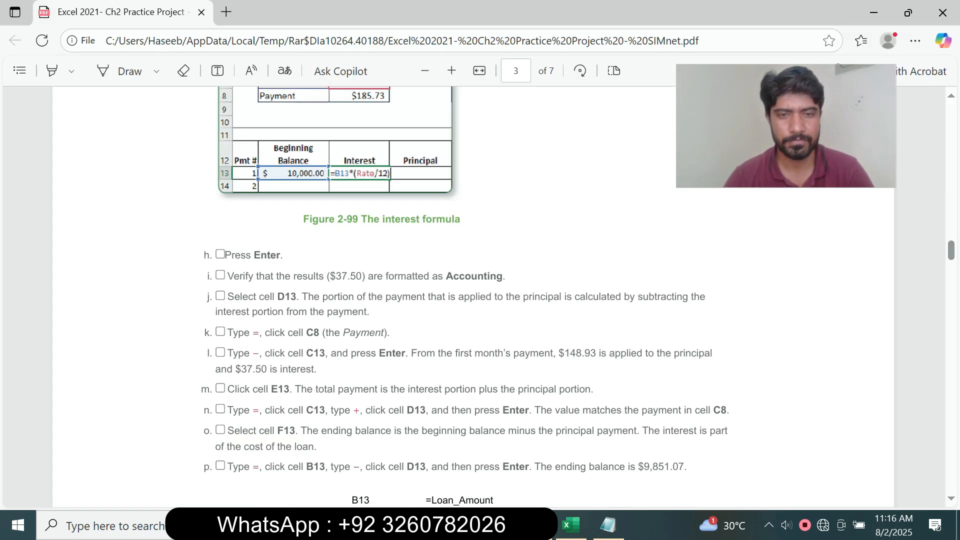
key(alt+Tab)
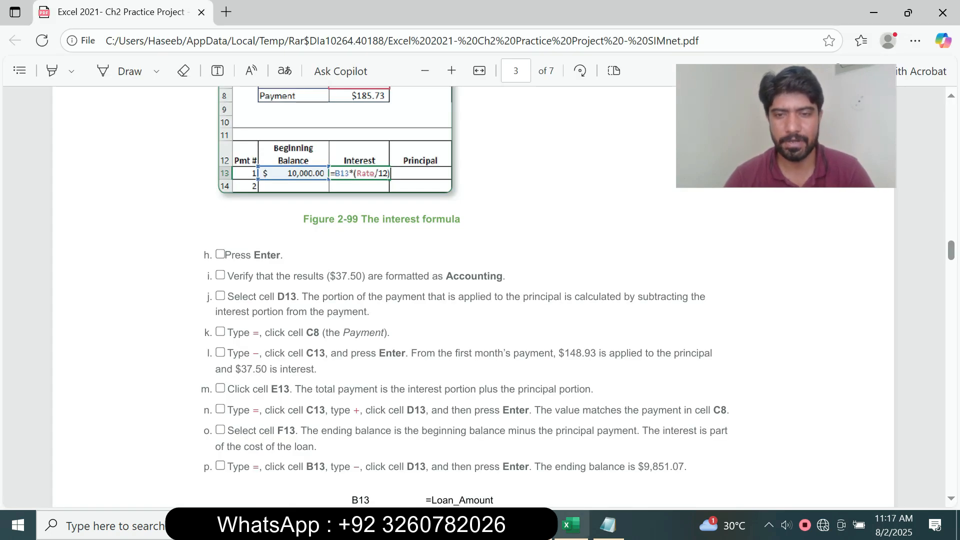
key(Up)
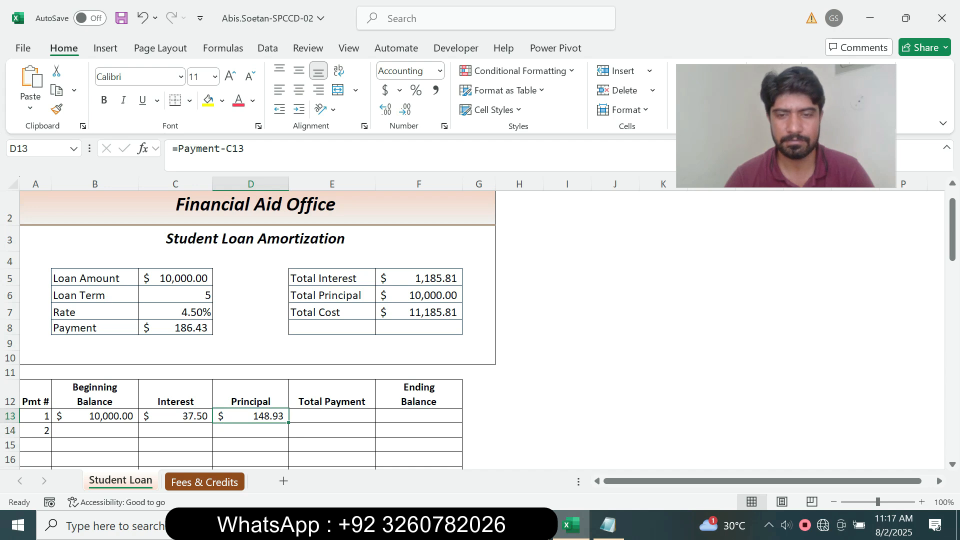
Step: Read instruction 6m in the PDF on the total payment and select cell E13 in Excel
key(alt+Tab)
drag(224, 389, 590, 389)
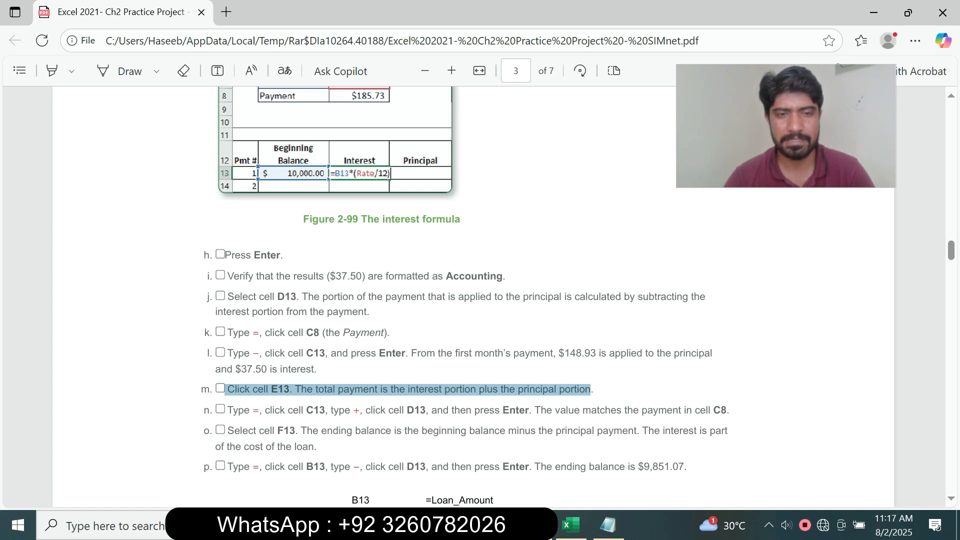
key(alt+Tab)
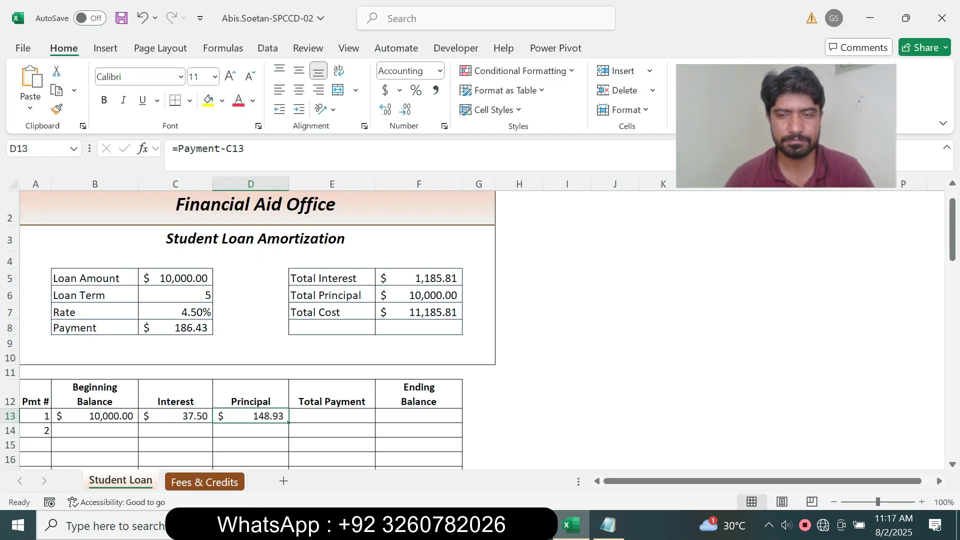
click(332, 416)
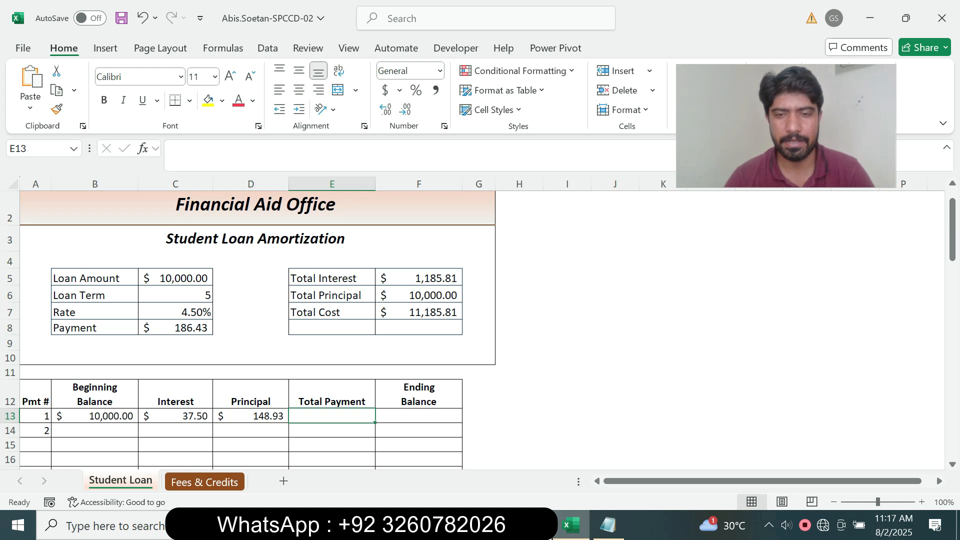
Step: Read PDF instruction 6n on the total payment formula and start it in Excel cell E13 with =C13
key(alt+Tab)
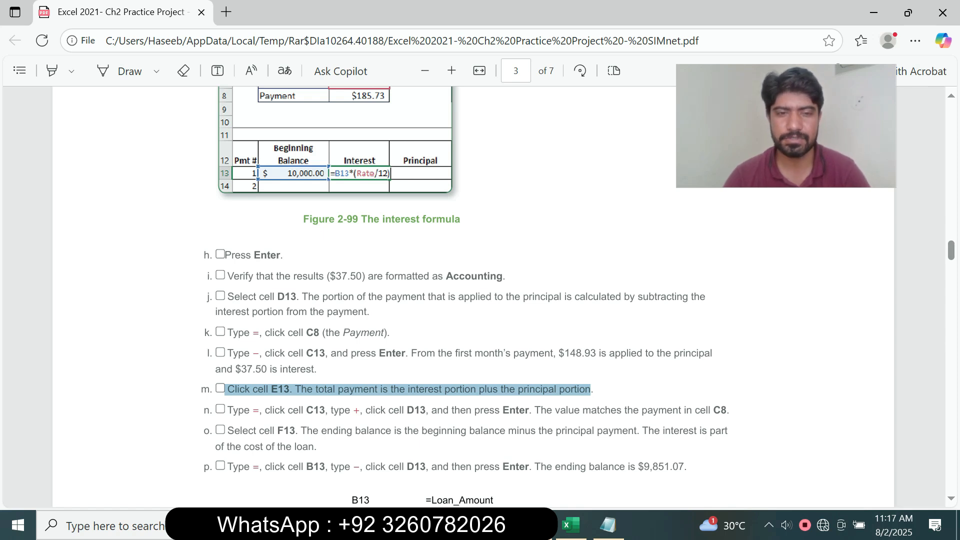
scroll(479, 297, down, 3)
drag(224, 257, 360, 277)
click(360, 279)
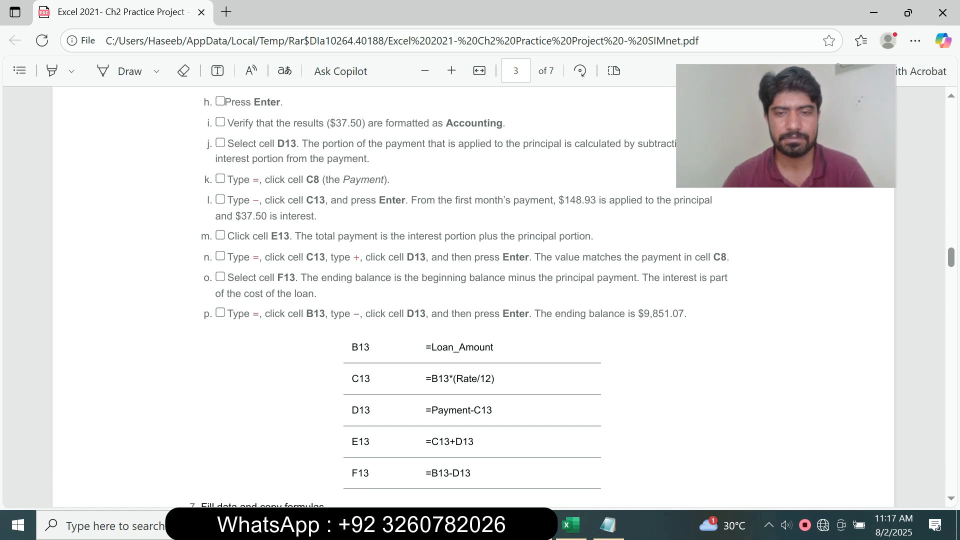
key(alt+Tab)
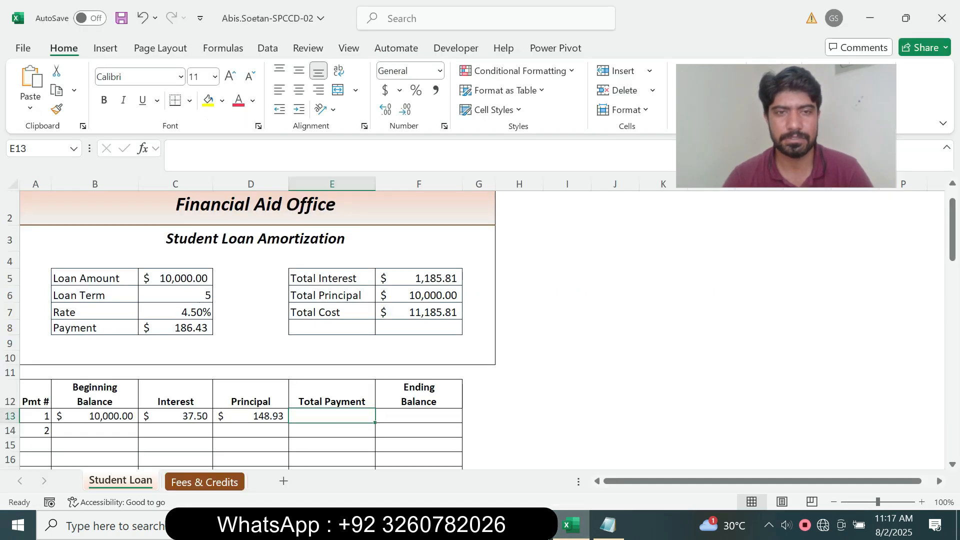
key(alt+Tab)
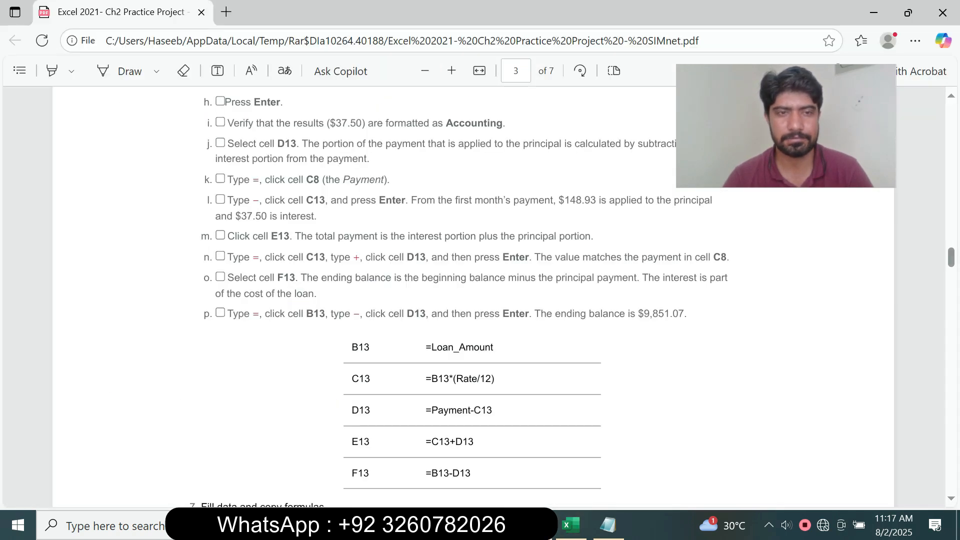
drag(249, 257, 325, 257)
key(alt+Tab)
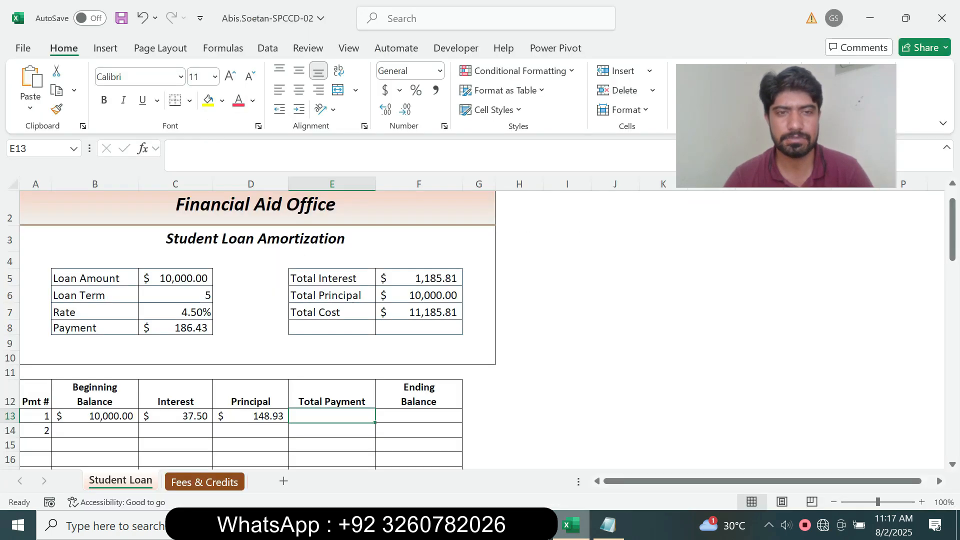
text(=)
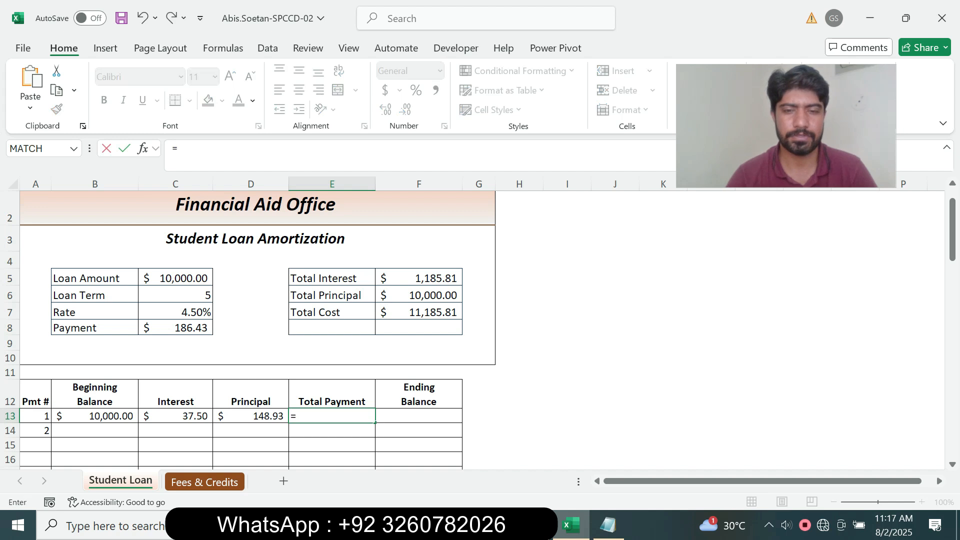
key(alt+Tab)
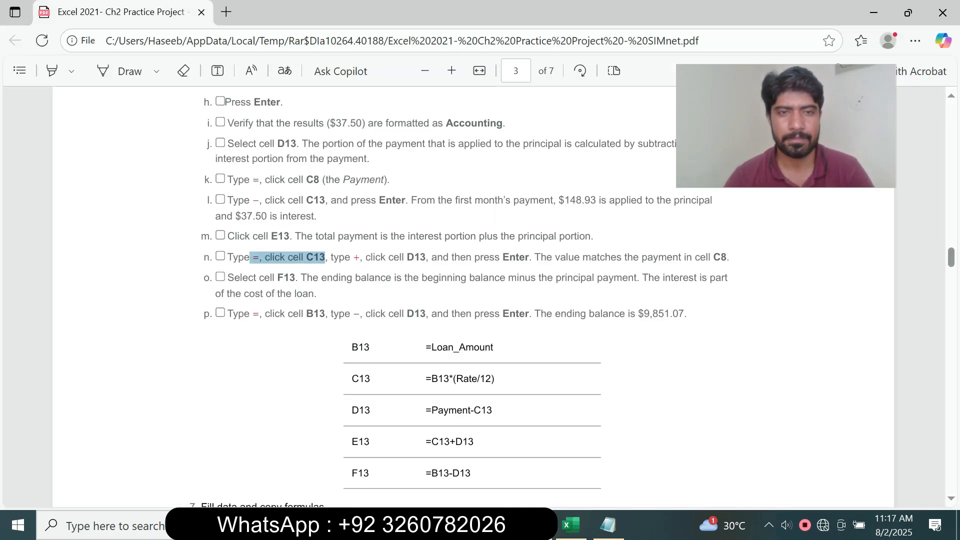
key(alt+Tab)
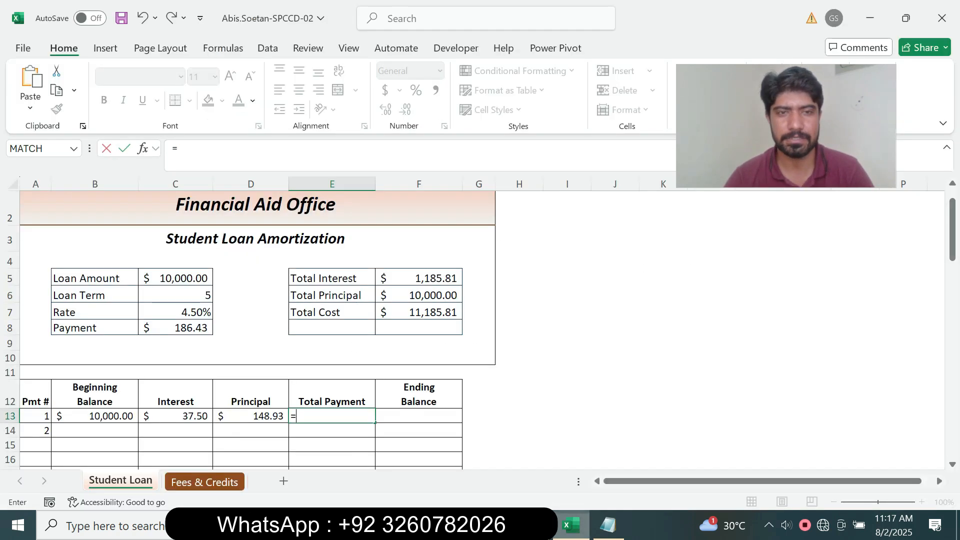
click(176, 416)
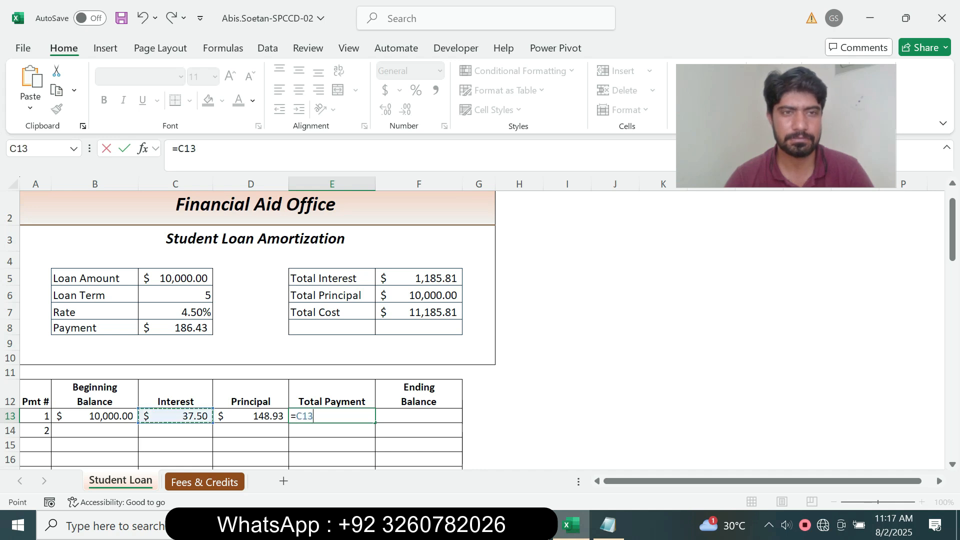
Step: Complete the Total Payment formula in Excel cell E13 as =C13+D13, checking PDF instruction 6n
key(alt+Tab)
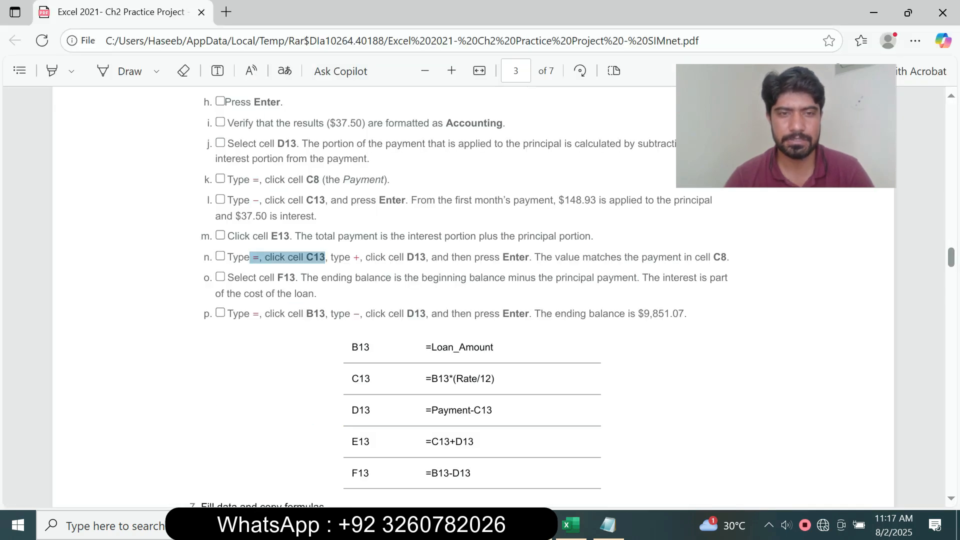
key(alt+Tab)
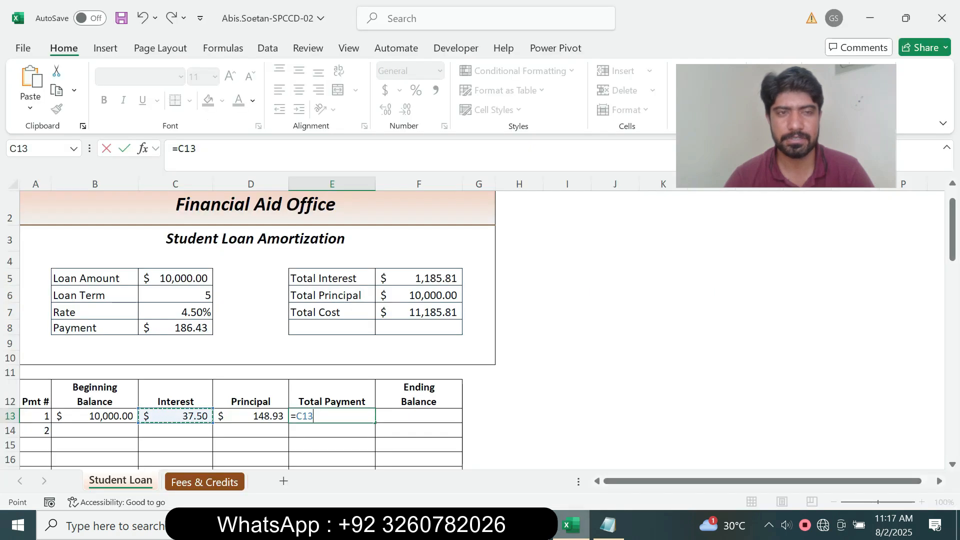
text(+)
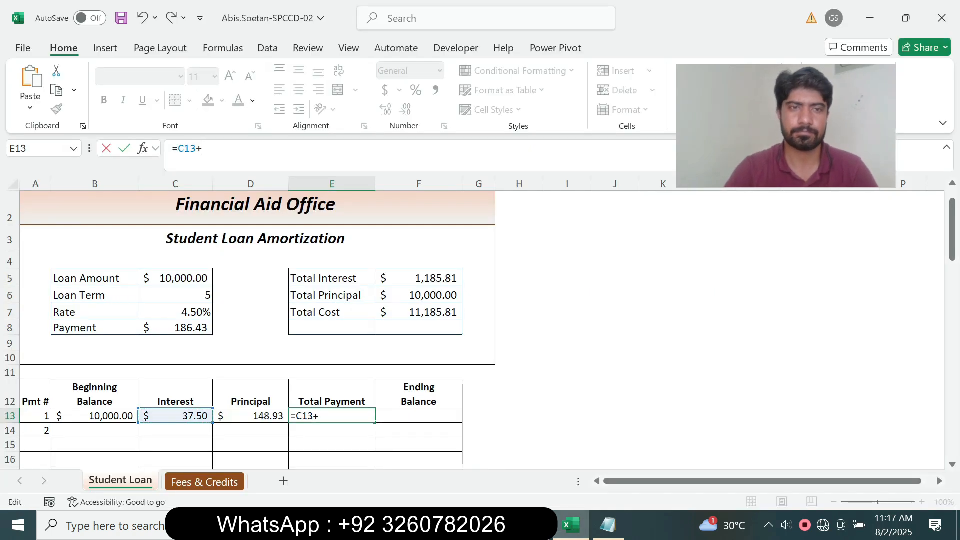
click(250, 416)
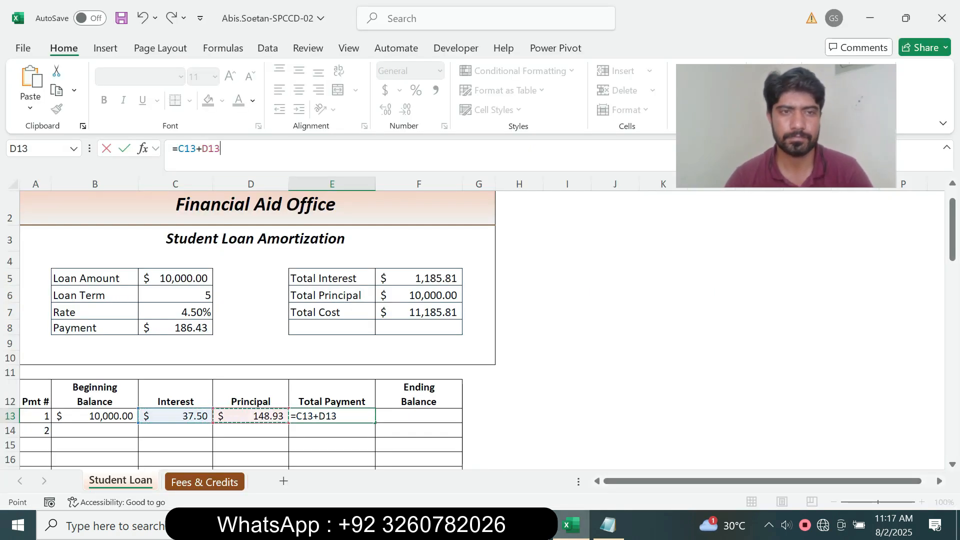
key(alt+Tab)
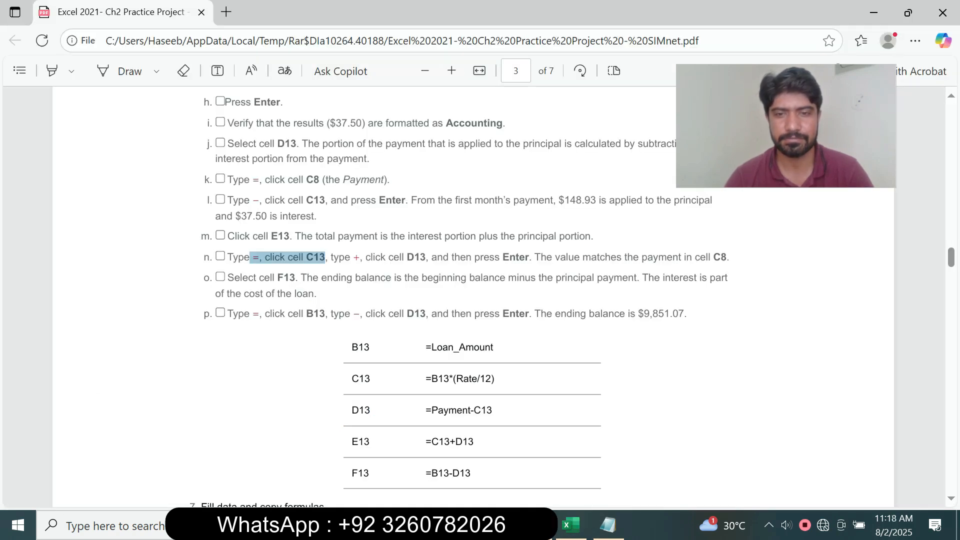
key(alt+Tab)
key(Return)
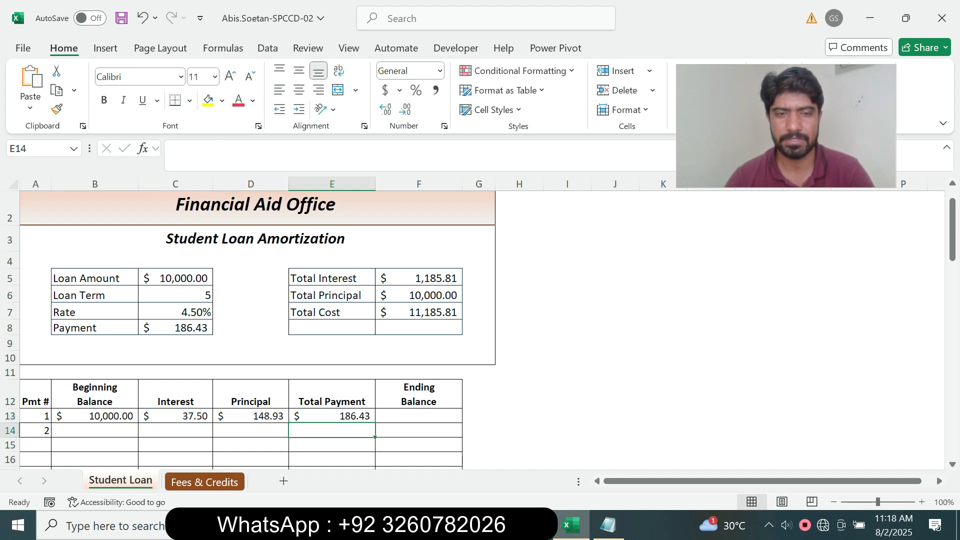
Step: Read instruction 6o in the PDF on the ending balance and select cell F13 in Excel
key(alt+Tab)
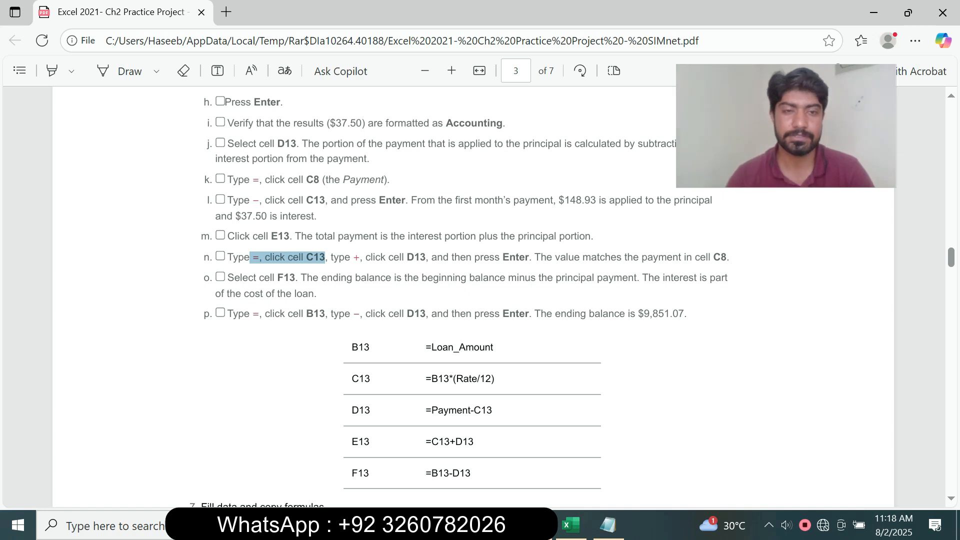
drag(228, 277, 317, 294)
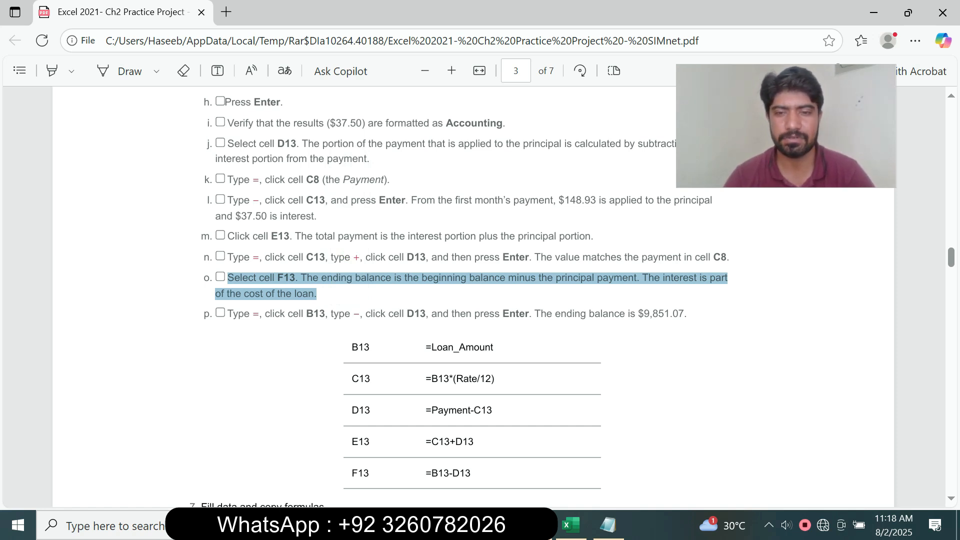
click(570, 525)
click(419, 416)
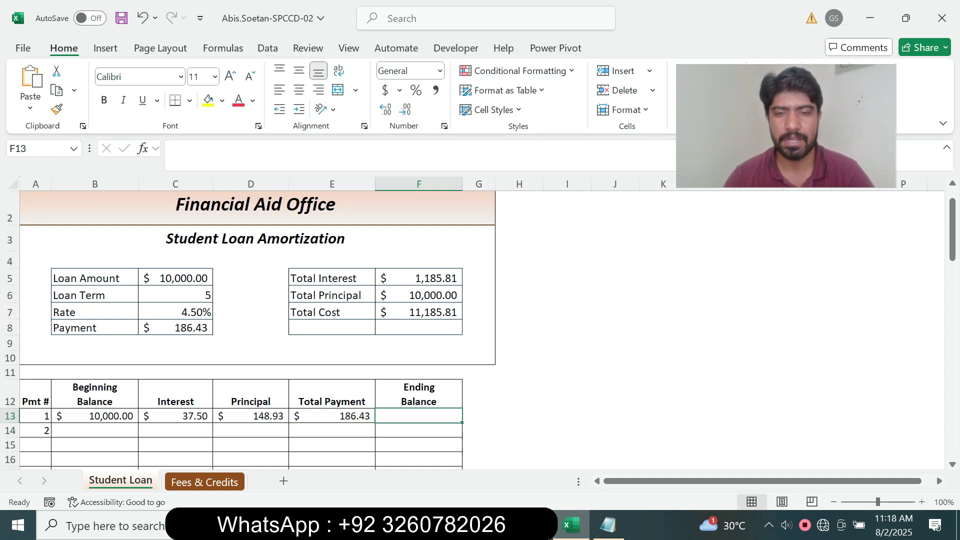
Step: Start the Ending Balance formula in Excel cell F13 with =B13, following PDF instruction 6p
key(alt+Tab)
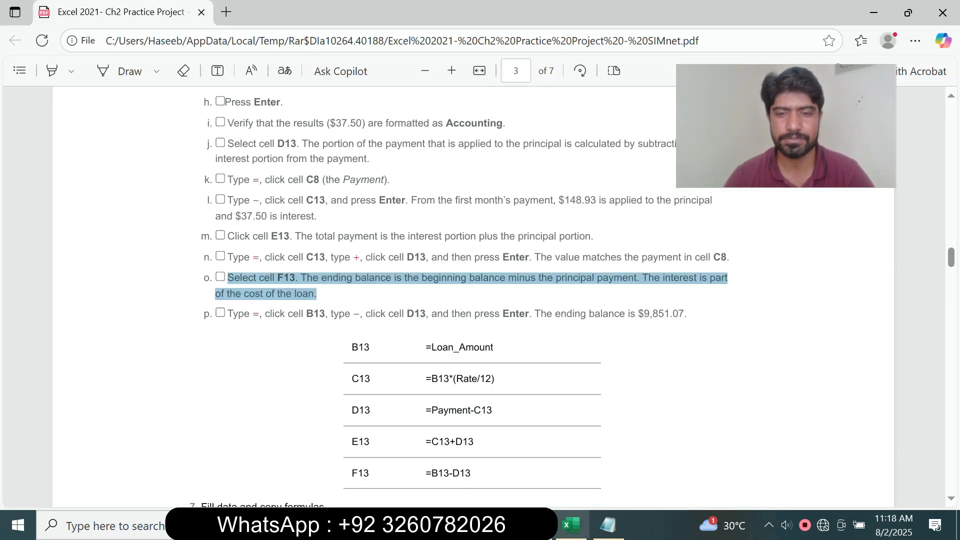
key(alt+Tab)
text(=)
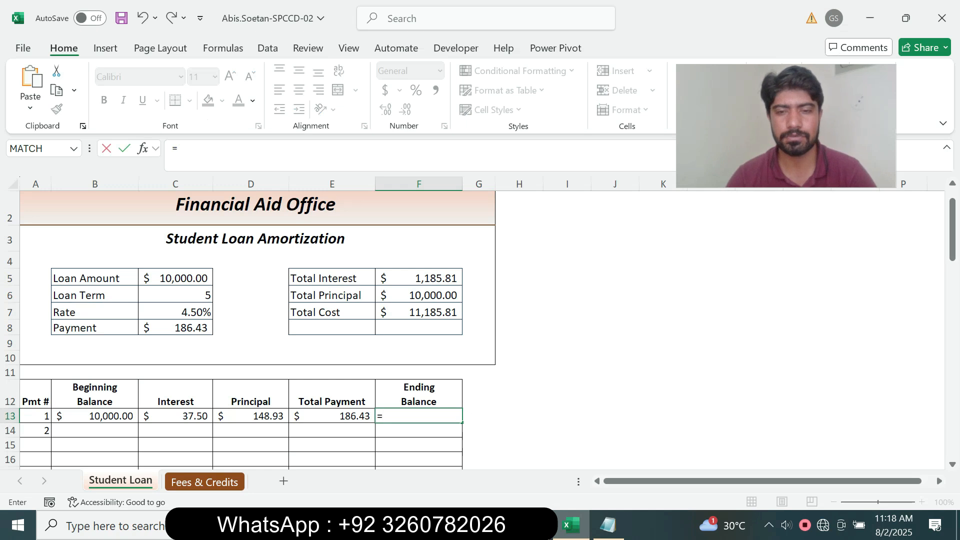
key(alt+Tab)
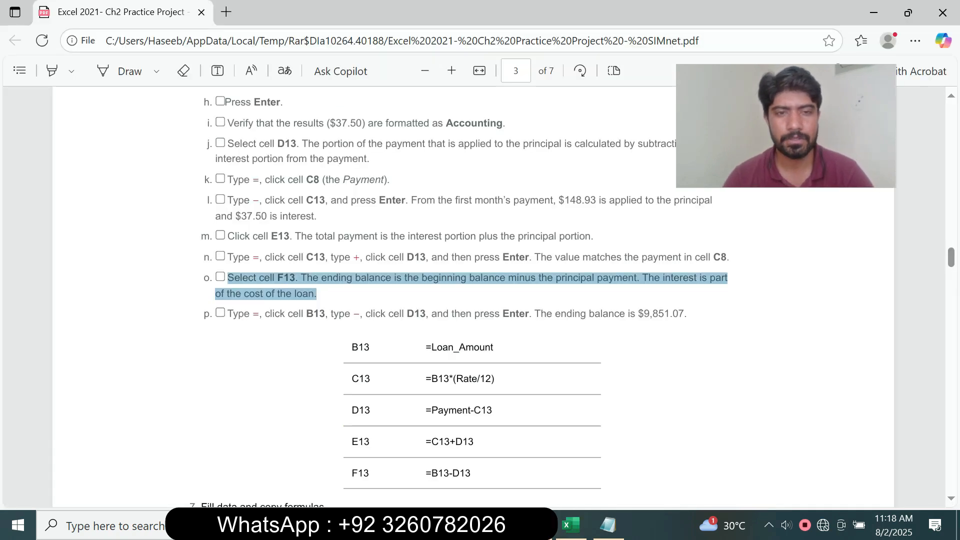
key(alt+Tab)
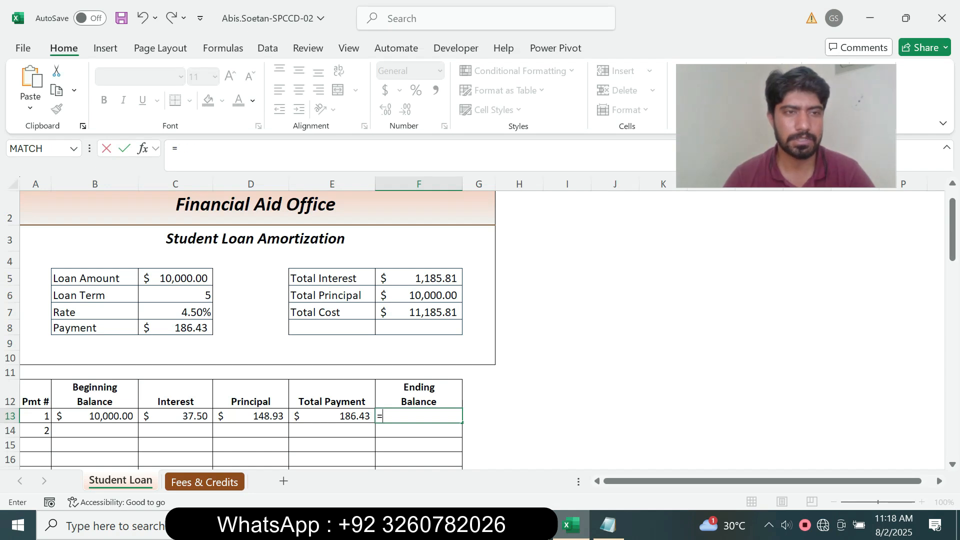
click(95, 416)
Step: Complete the Excel cell F13 formula as =B13-D13 per PDF instruction 6p and compare the result with the PDF
key(alt+Tab)
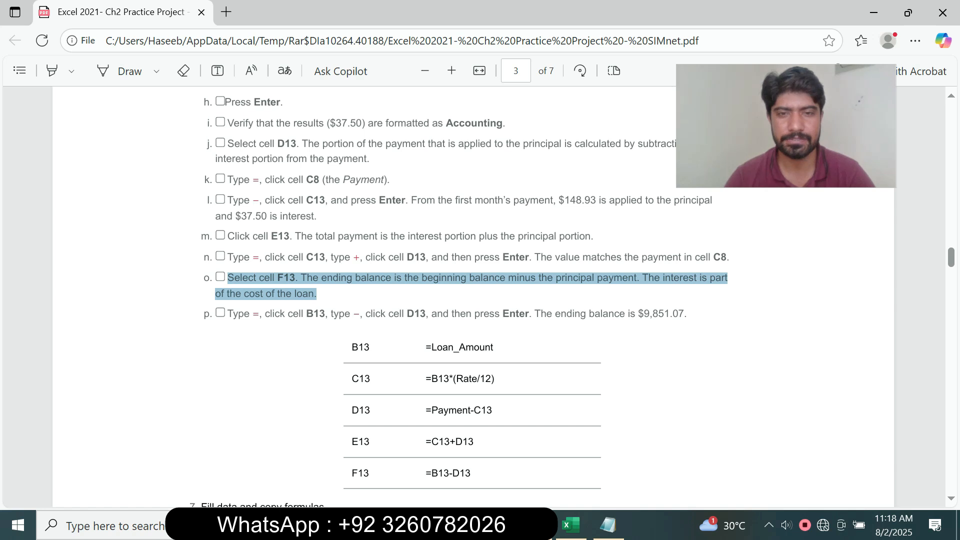
key(alt+Tab)
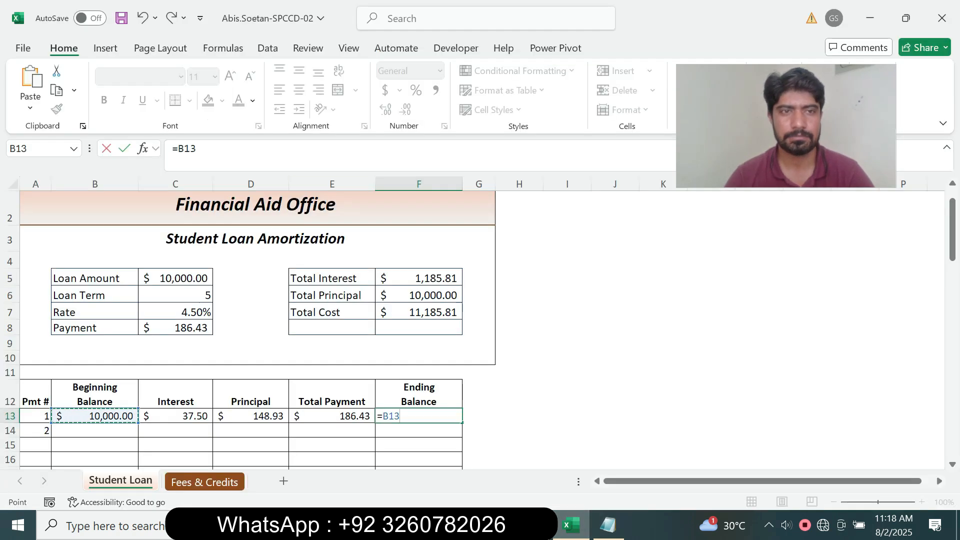
text(-)
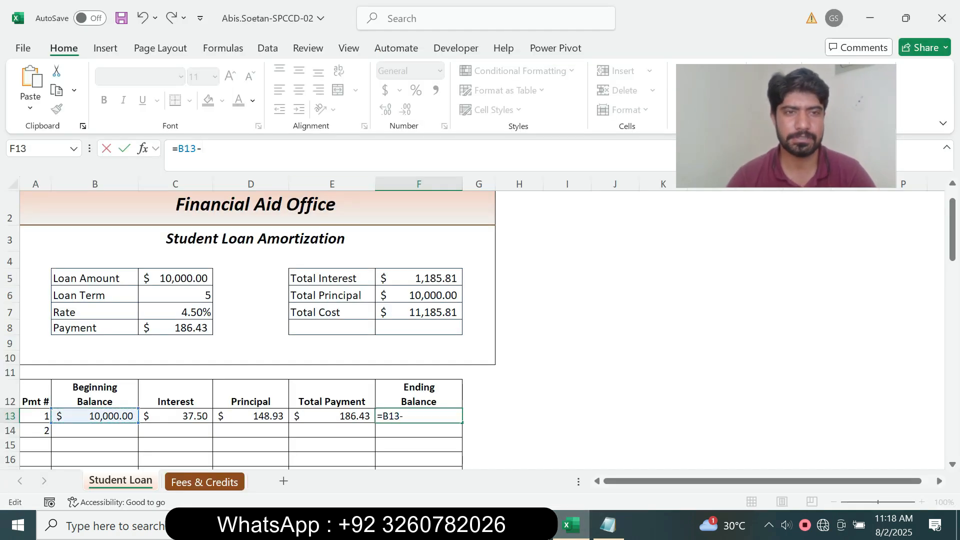
click(251, 416)
key(Return)
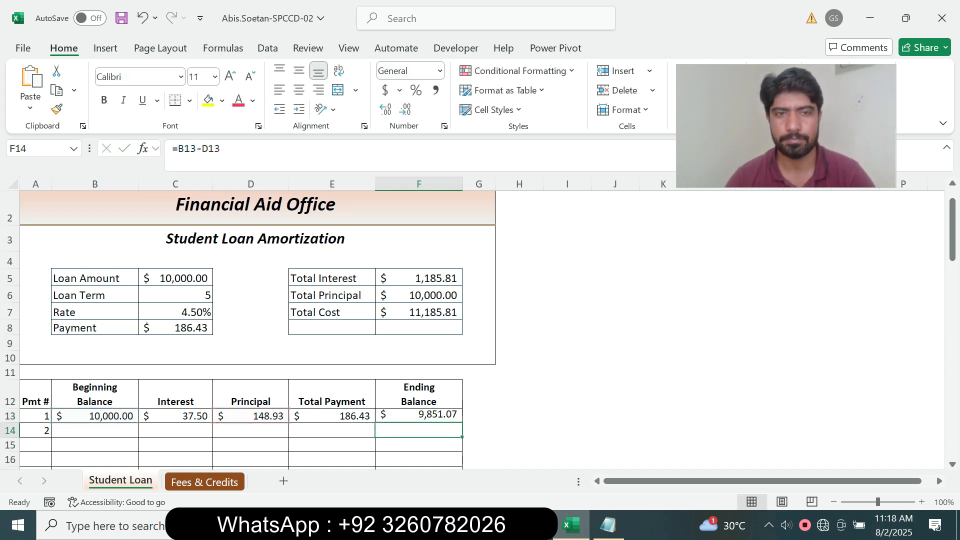
key(alt+Tab)
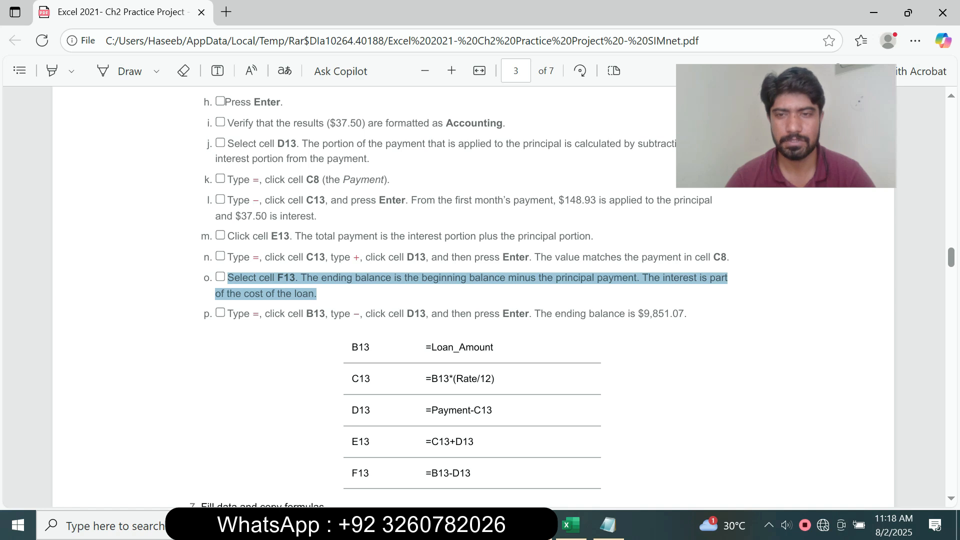
mouse_move(570, 525)
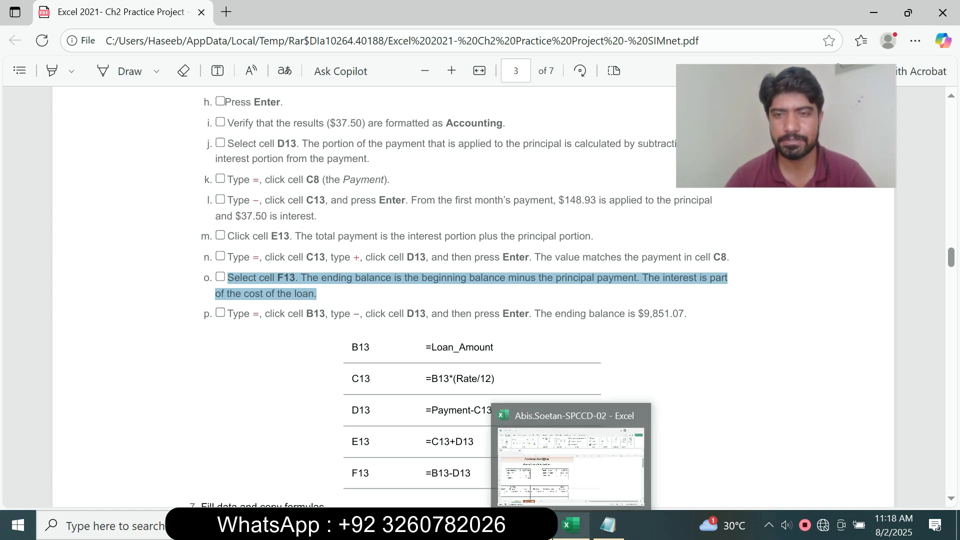
click(570, 525)
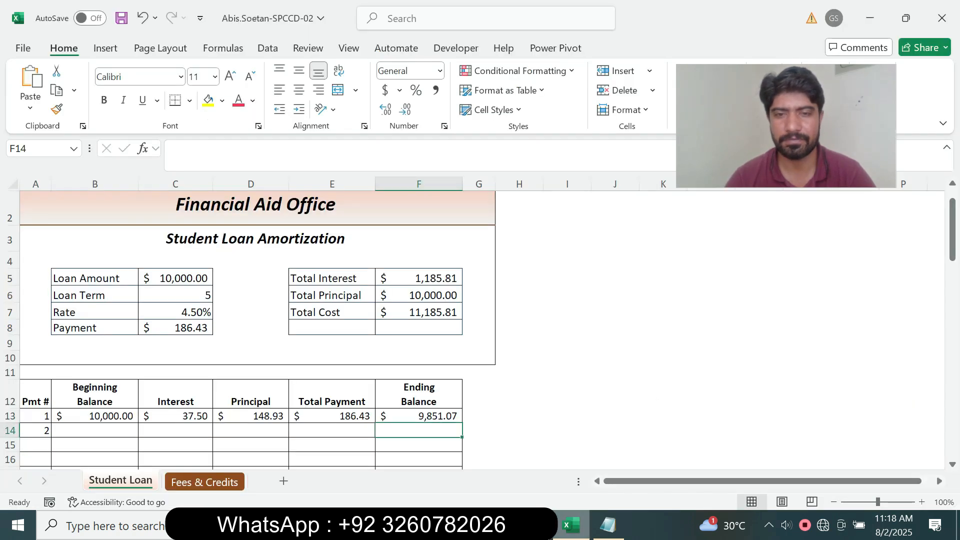
Step: Look through the remaining PDF instructions, from step 7 on filling data and copying formulas to step 18
key(alt+Tab)
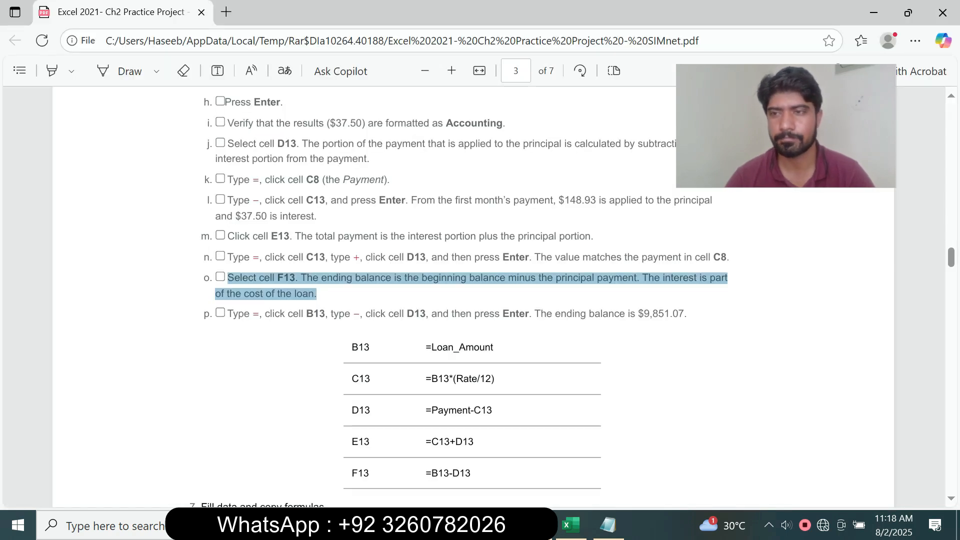
scroll(472, 295, down, 2)
scroll(472, 295, down, 6)
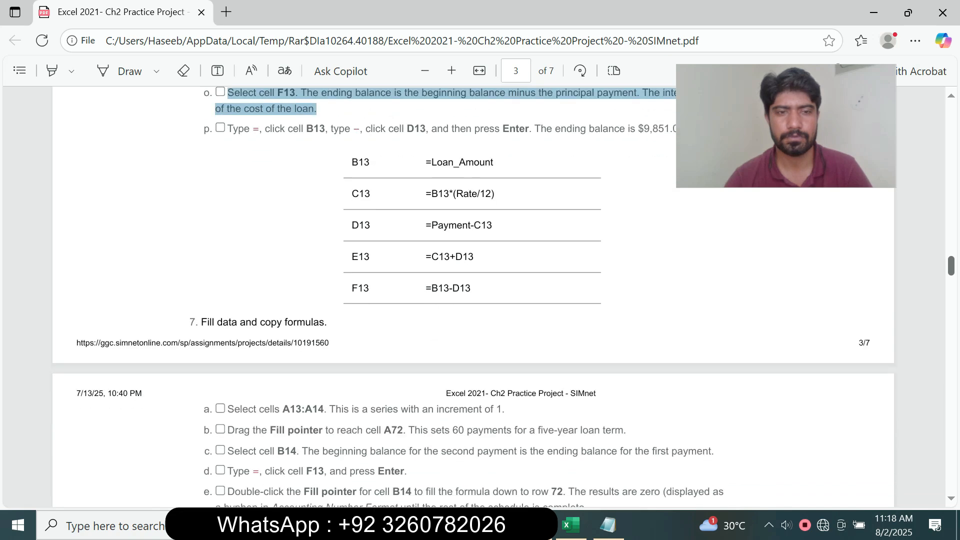
scroll(473, 295, down, 20)
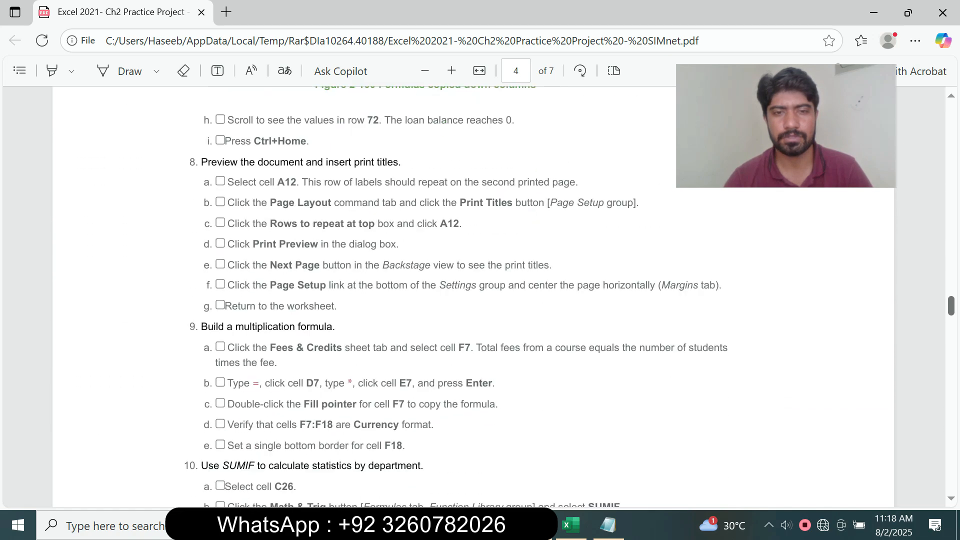
scroll(472, 295, down, 10)
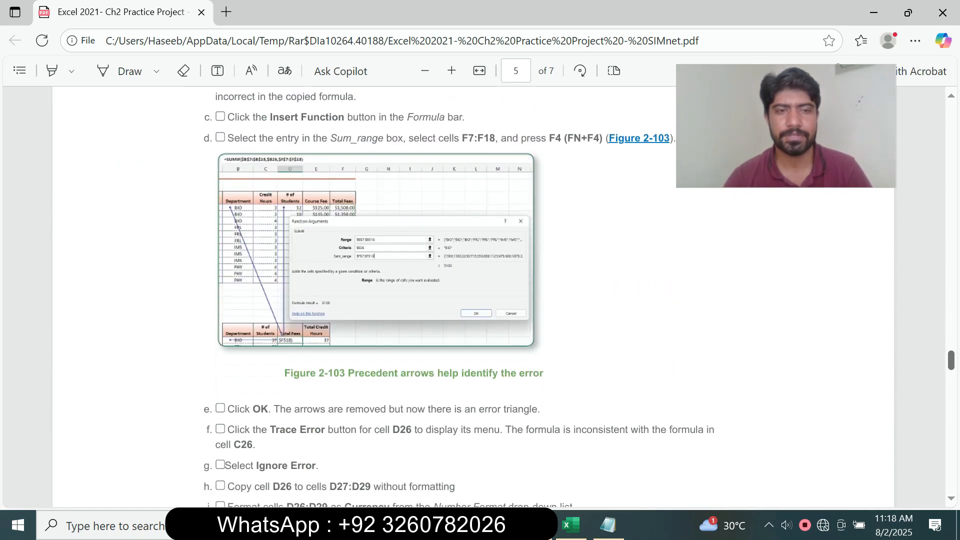
scroll(473, 295, down, 20)
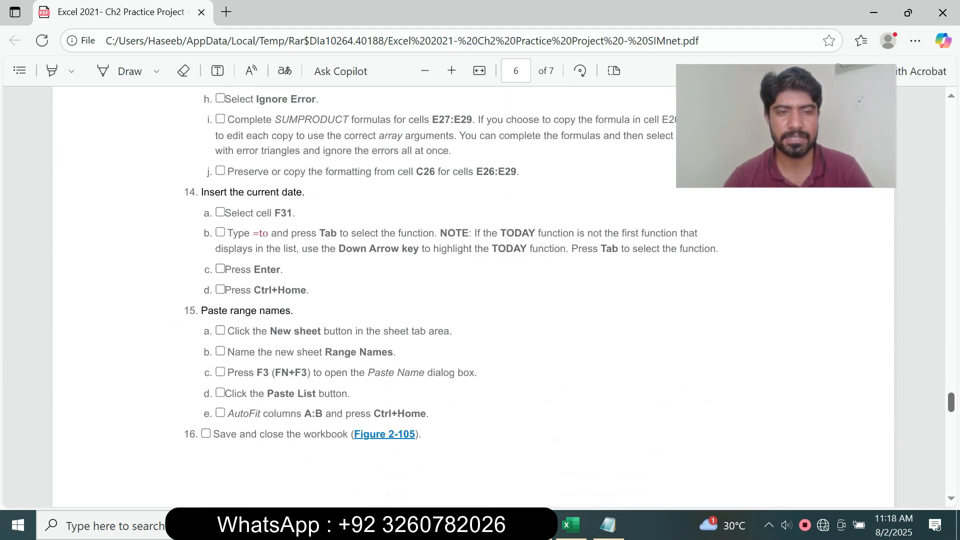
scroll(472, 295, down, 20)
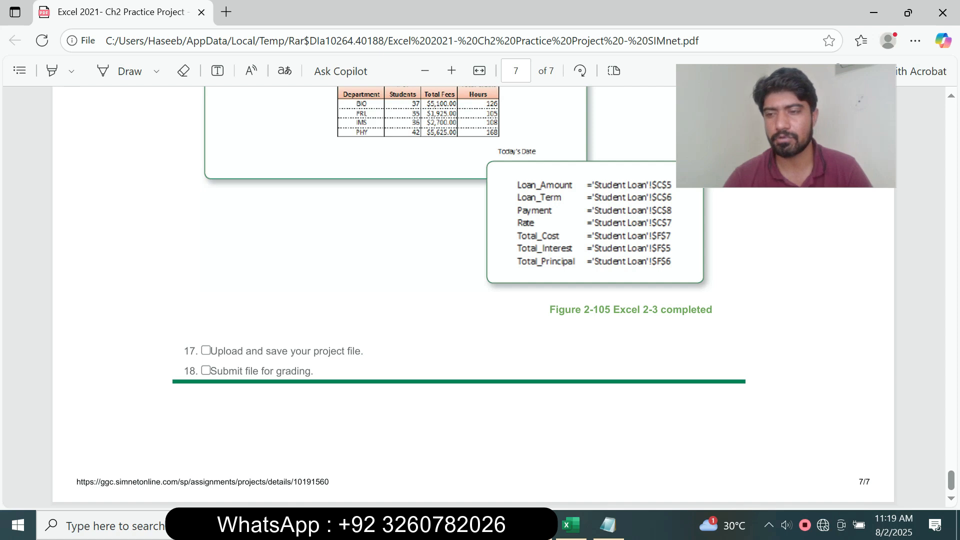
Step: Review the Guided Project 2-3 instructions in the PDF again, from the first page through step 11 on copying the SUMIF function
scroll(472, 295, up, 20)
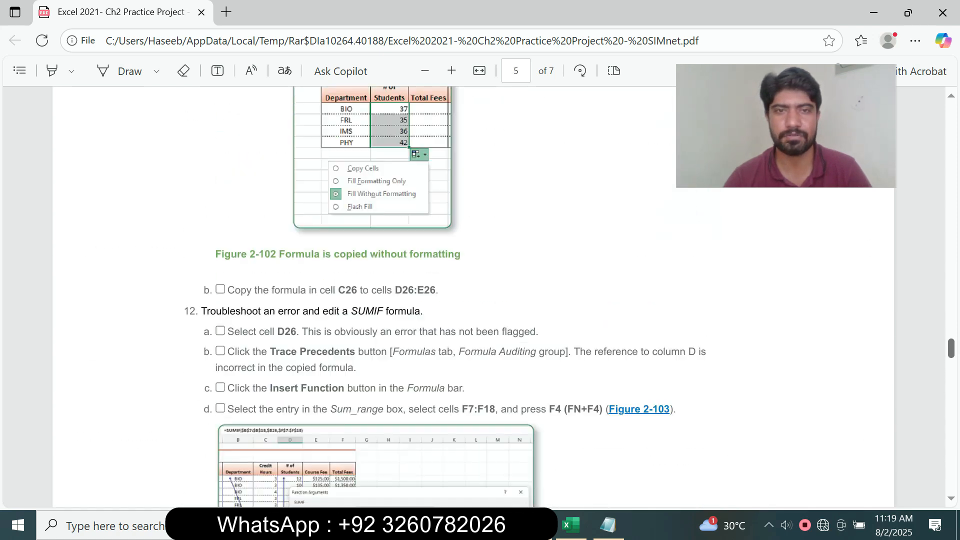
scroll(473, 295, up, 20)
scroll(472, 295, up, 20)
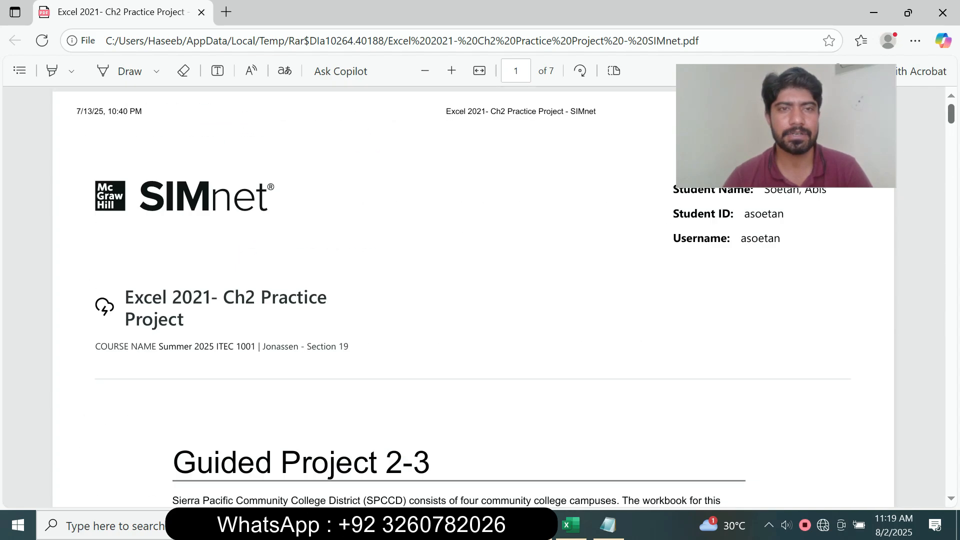
scroll(472, 294, down, 20)
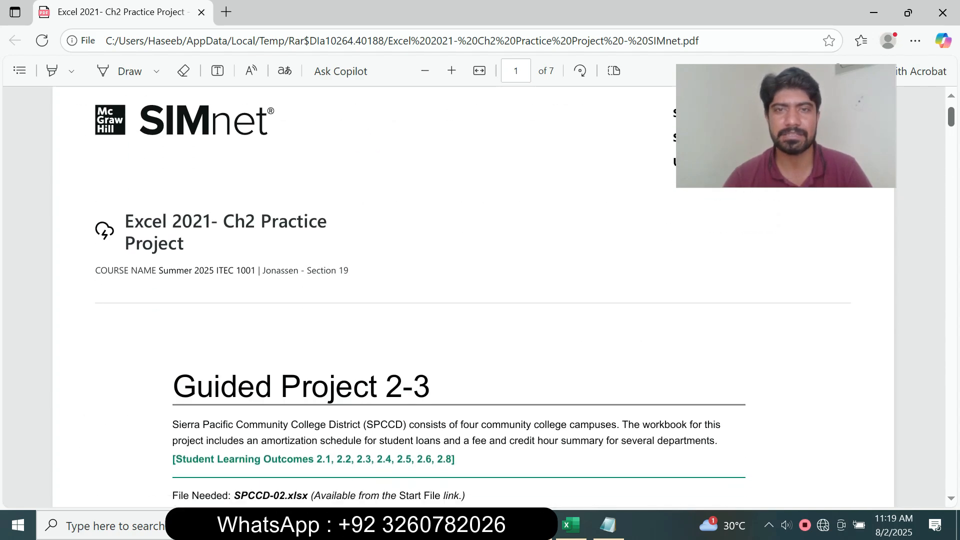
scroll(472, 294, down, 20)
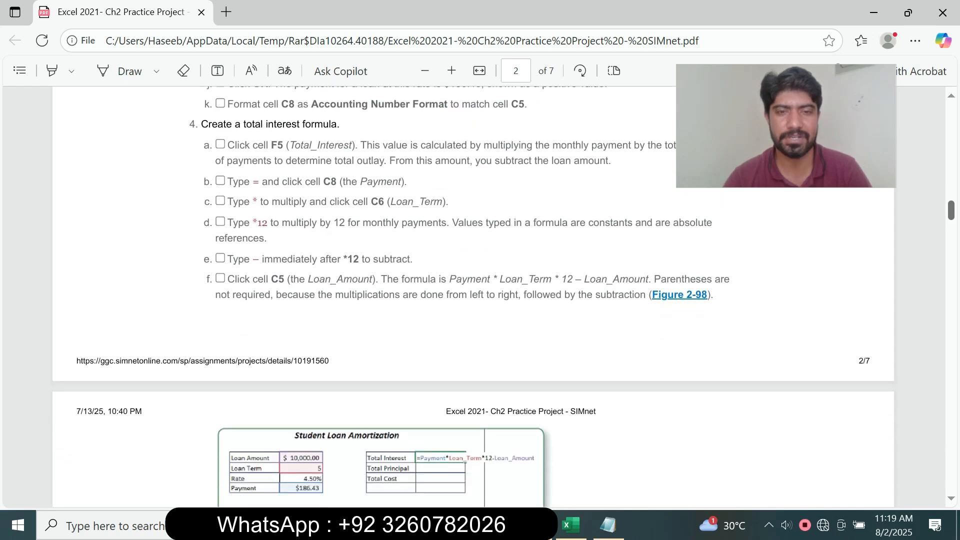
scroll(472, 295, down, 20)
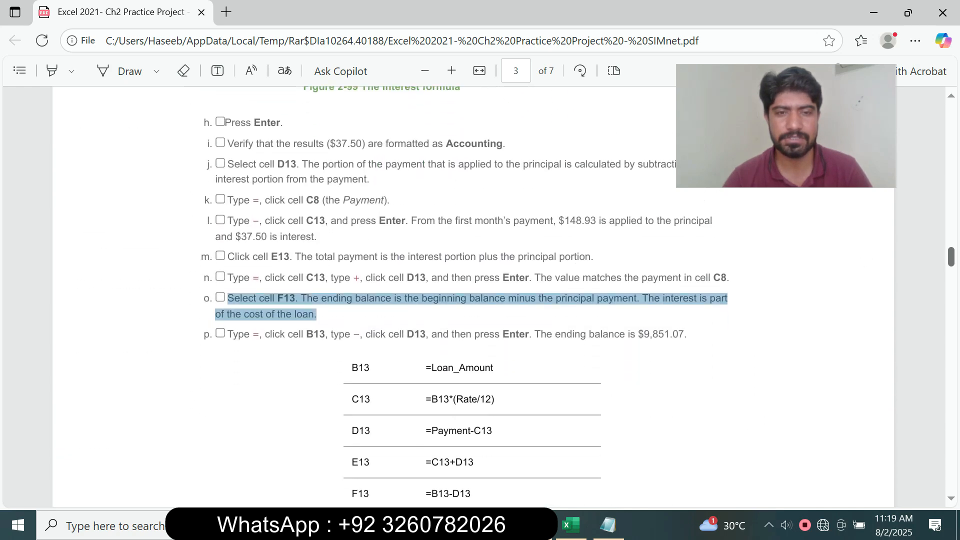
scroll(472, 295, down, 10)
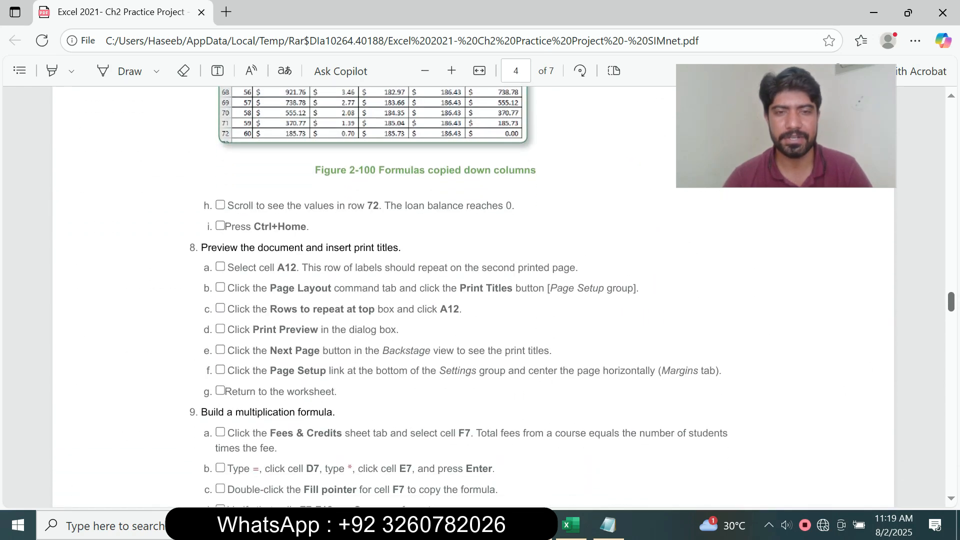
scroll(472, 295, down, 8)
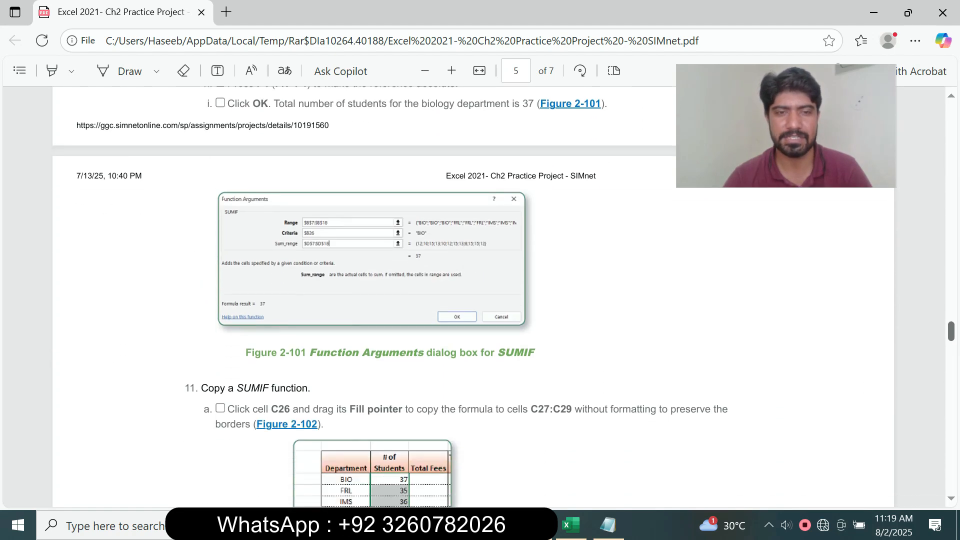